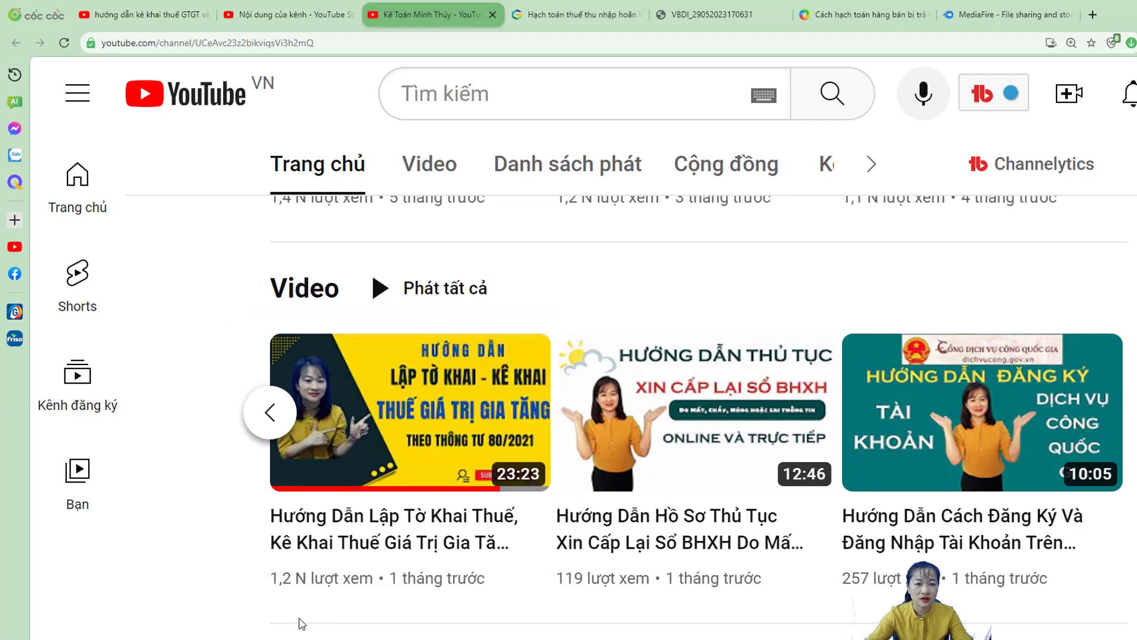
# - Switch to HTKK, log in with the company's tax code, and open Tờ khai thuế GTGT (01/GTGT)(TT80/2021)
pyautogui.moveTo(311, 639)
pyautogui.press('super+d')
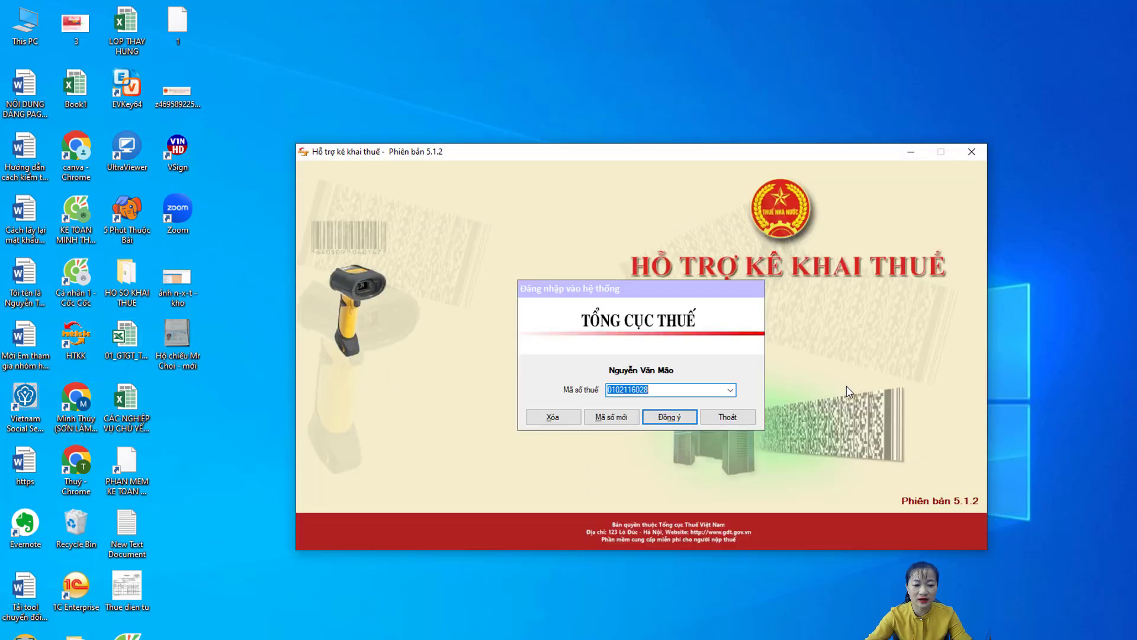
pyautogui.press('Return')
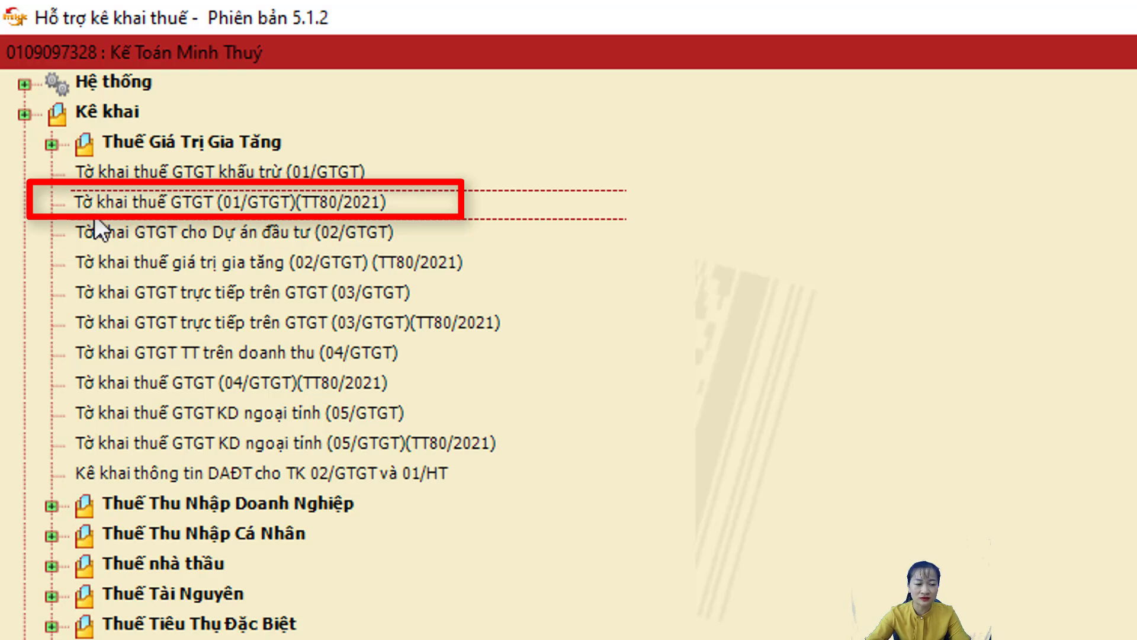
pyautogui.click(265, 205)
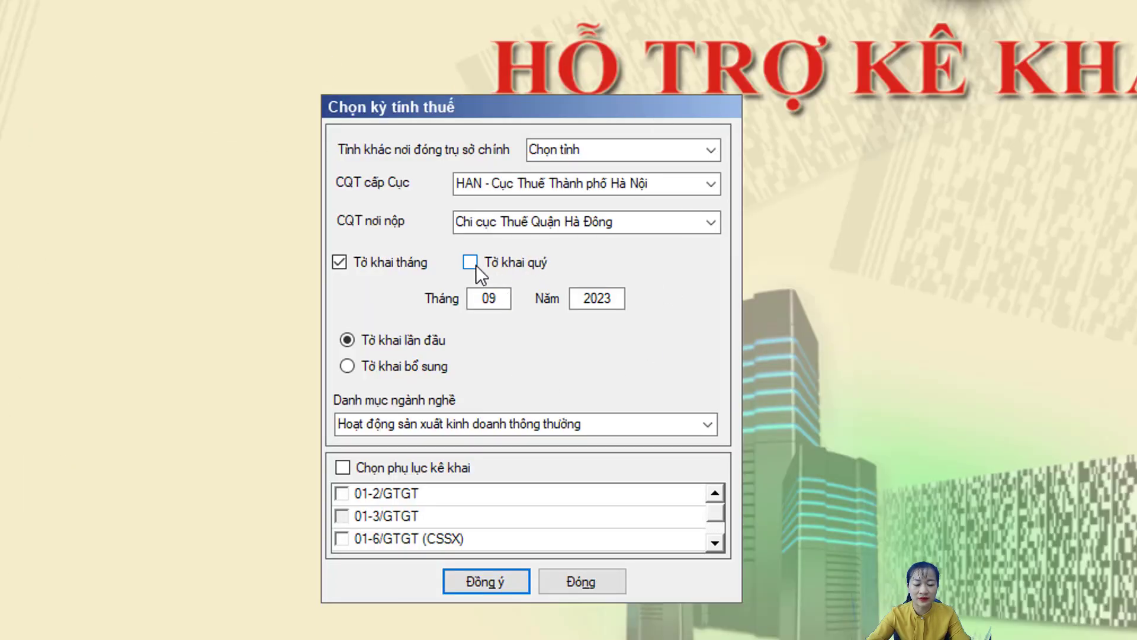
# - Create the first-time quarterly declaration for Quý 3 năm 2023 with appendix PL 101/2023/QH15 attached
pyautogui.click(470, 262)
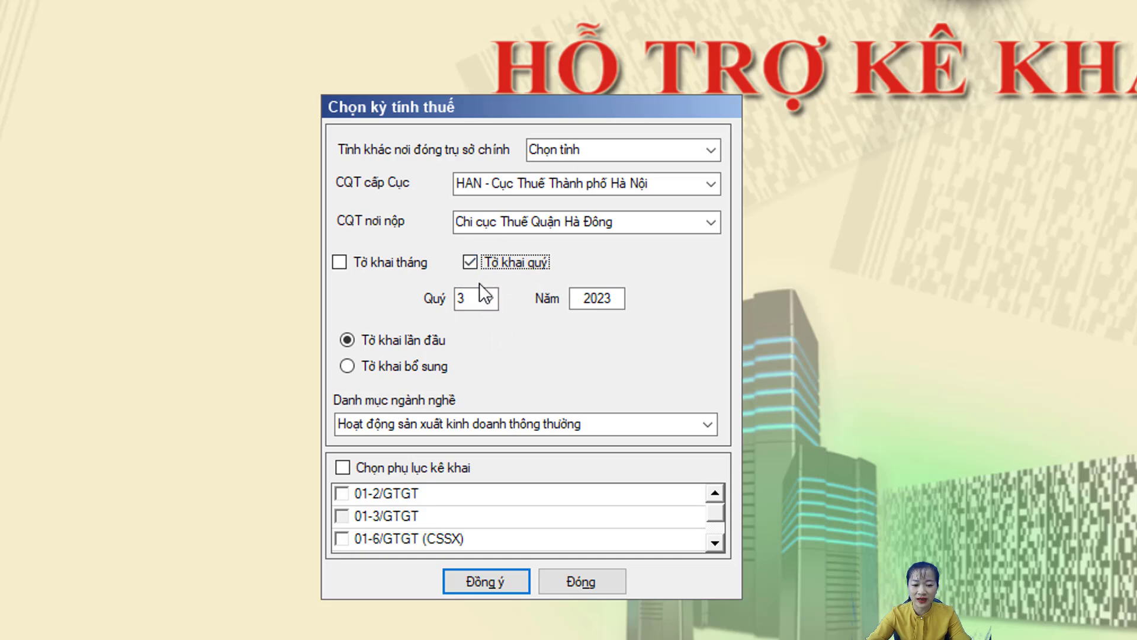
pyautogui.click(339, 262)
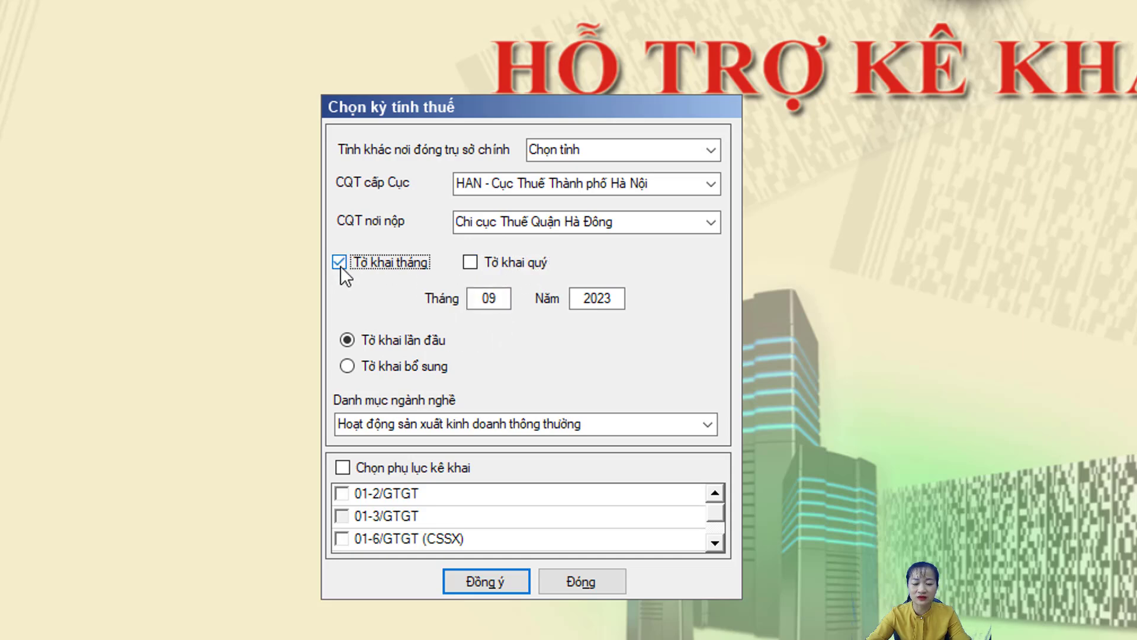
pyautogui.click(471, 262)
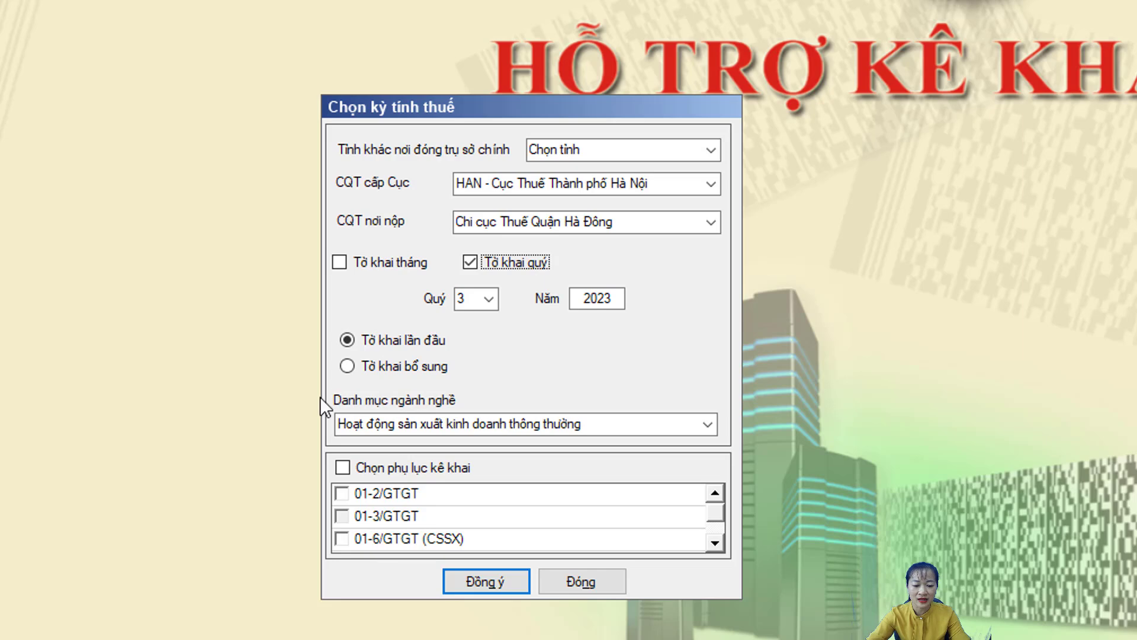
pyautogui.moveTo(713, 510); pyautogui.dragTo(719, 555)
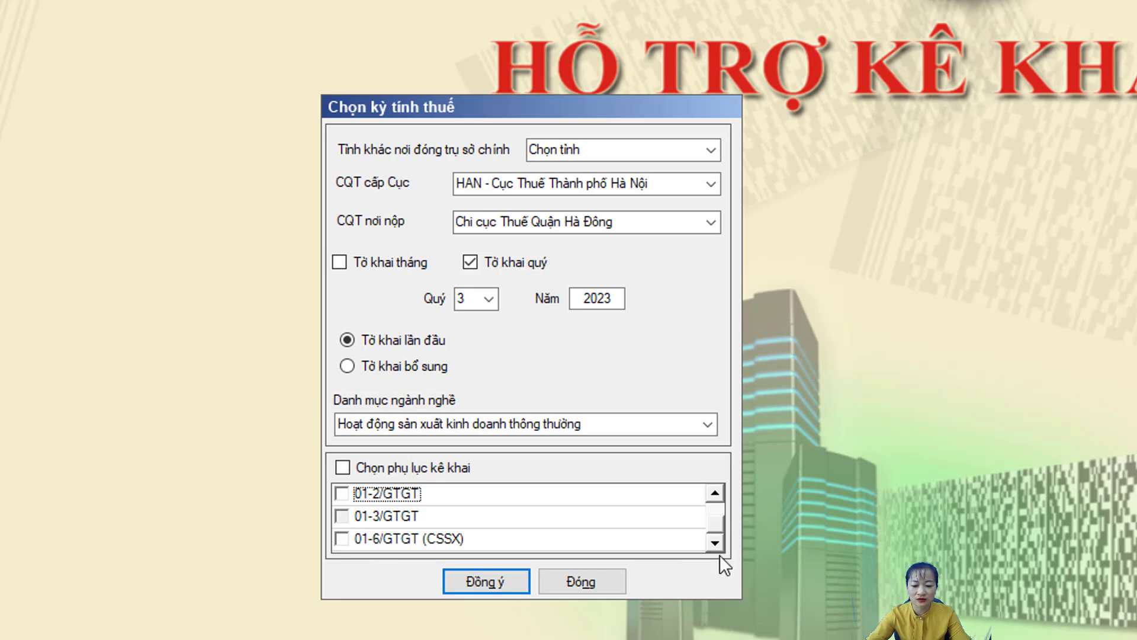
pyautogui.click(341, 539)
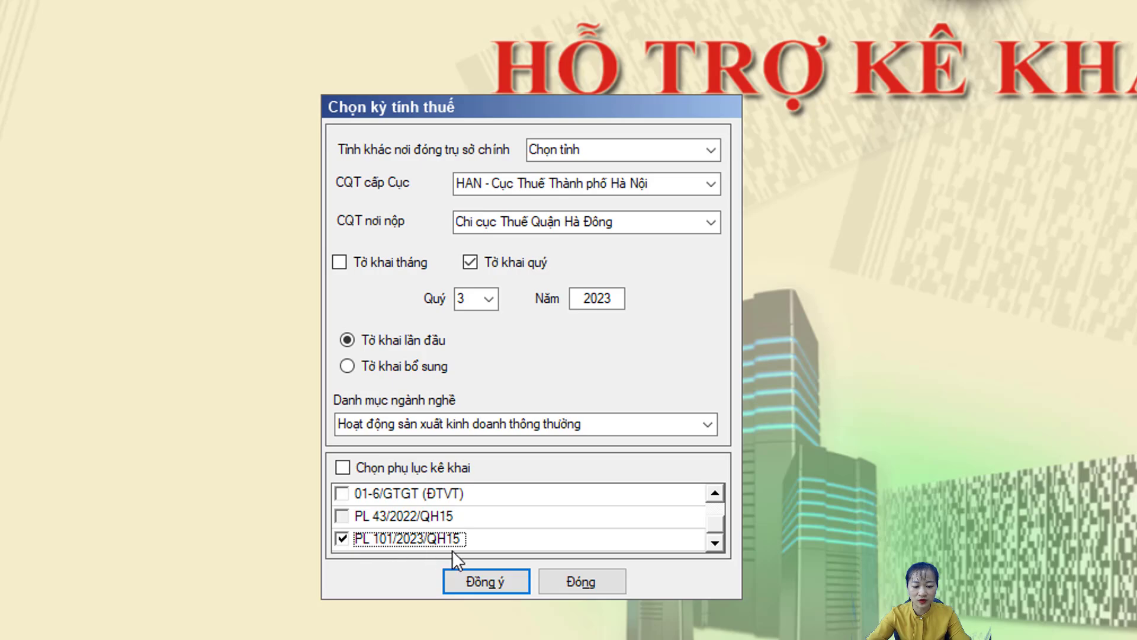
pyautogui.click(486, 580)
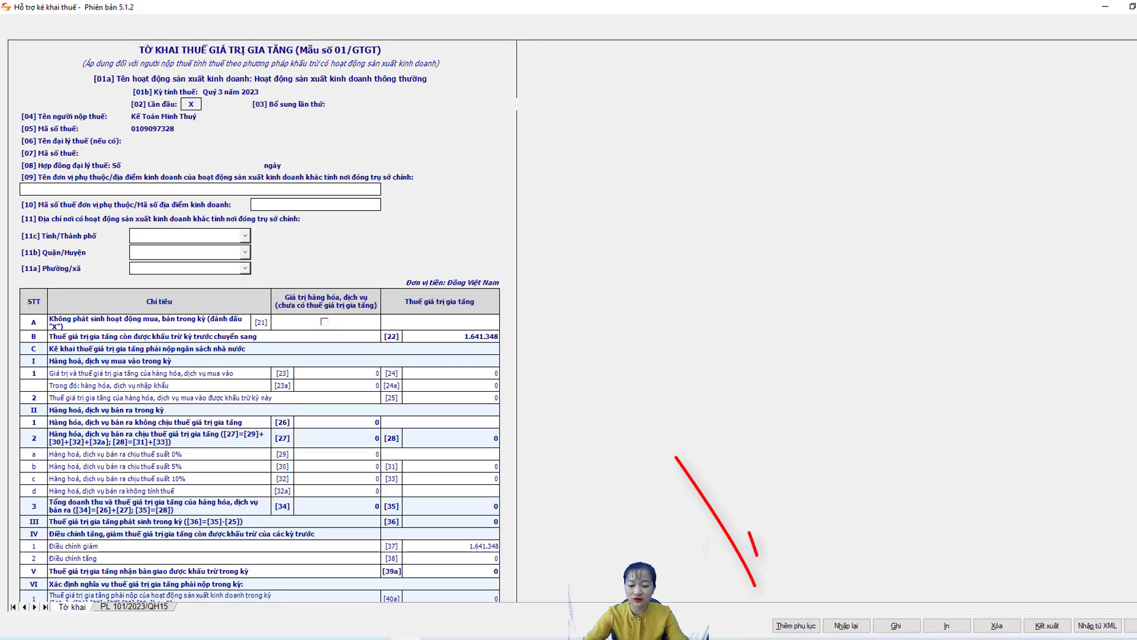
# - Open the add-appendix dialog from the declaration and confirm it with PL 101/2023/QH15 ticked
pyautogui.click(788, 627)
pyautogui.click(687, 352)
pyautogui.click(686, 353)
pyautogui.click(686, 353)
pyautogui.click(686, 353)
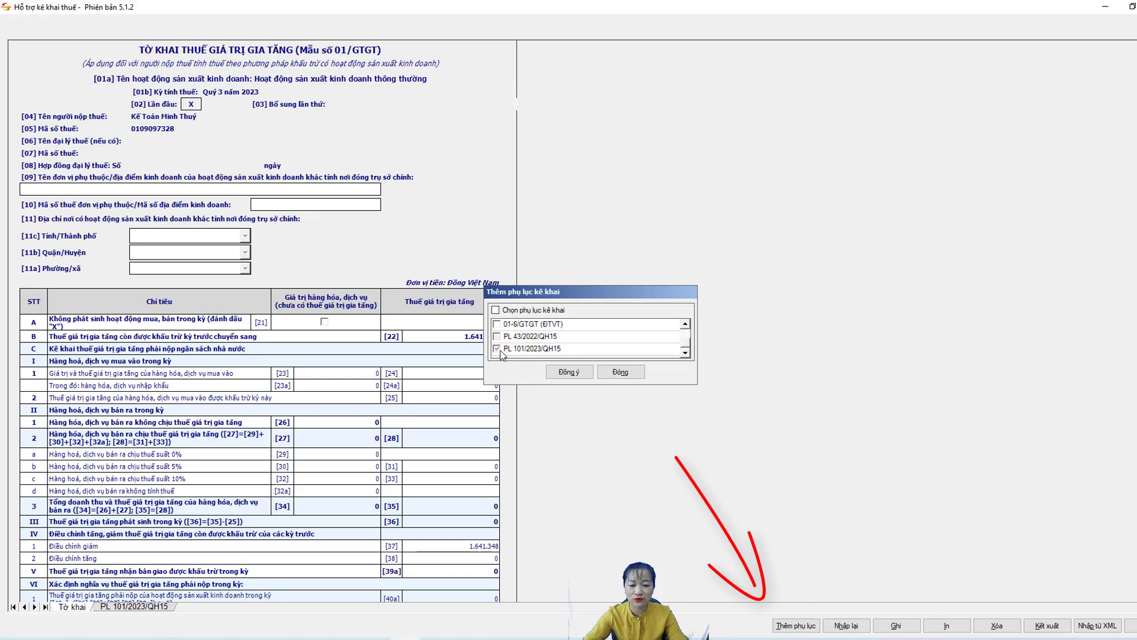
pyautogui.click(567, 372)
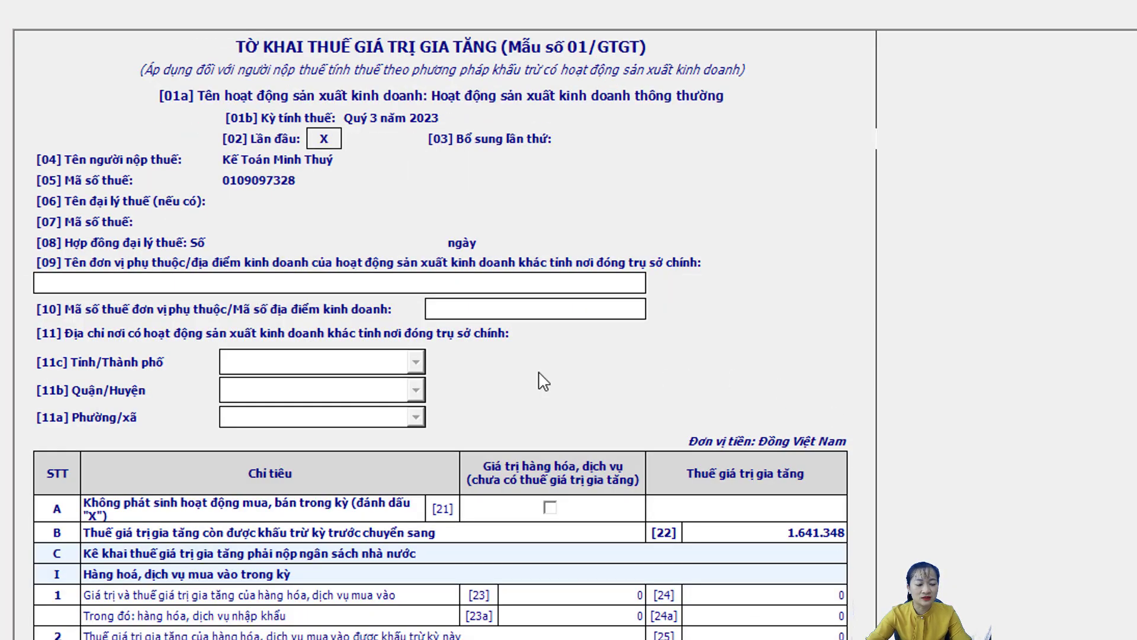
# - Examine item [22] of the declaration, the deductible VAT carried over from the previous period
pyautogui.scroll(-3, 887, 588)
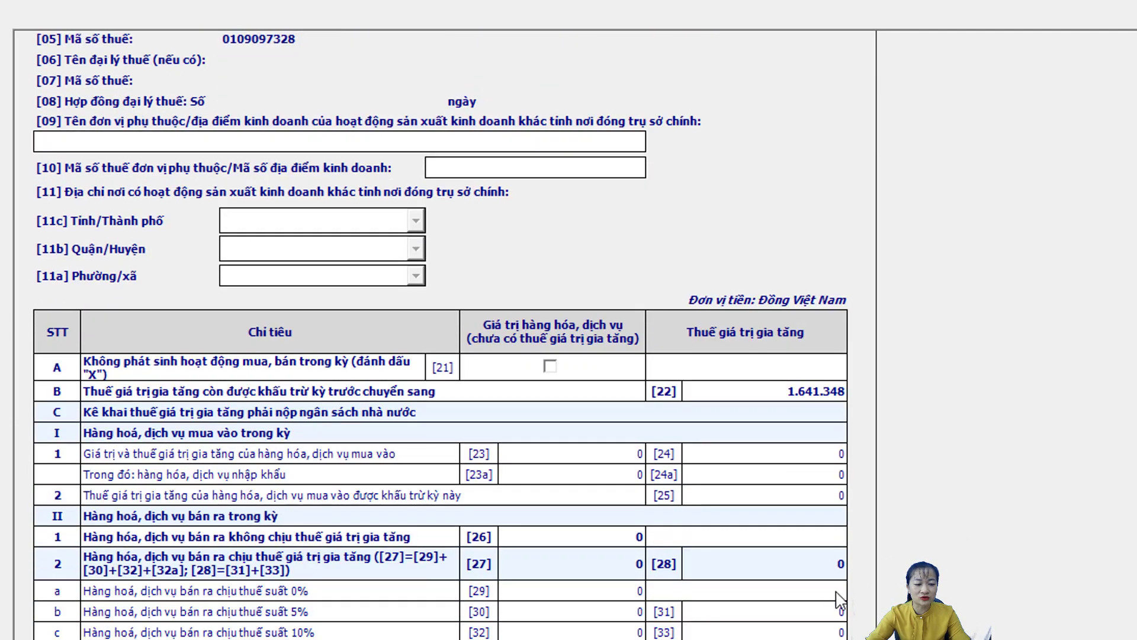
pyautogui.scroll(1, 824, 601)
pyautogui.scroll(-3, 824, 602)
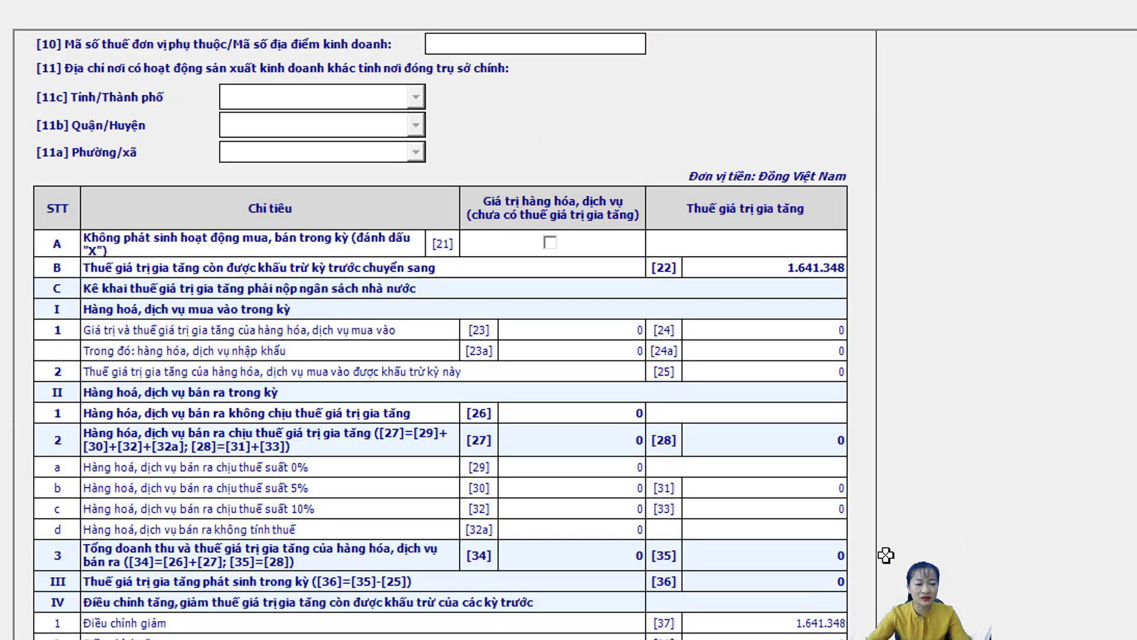
pyautogui.click(744, 265)
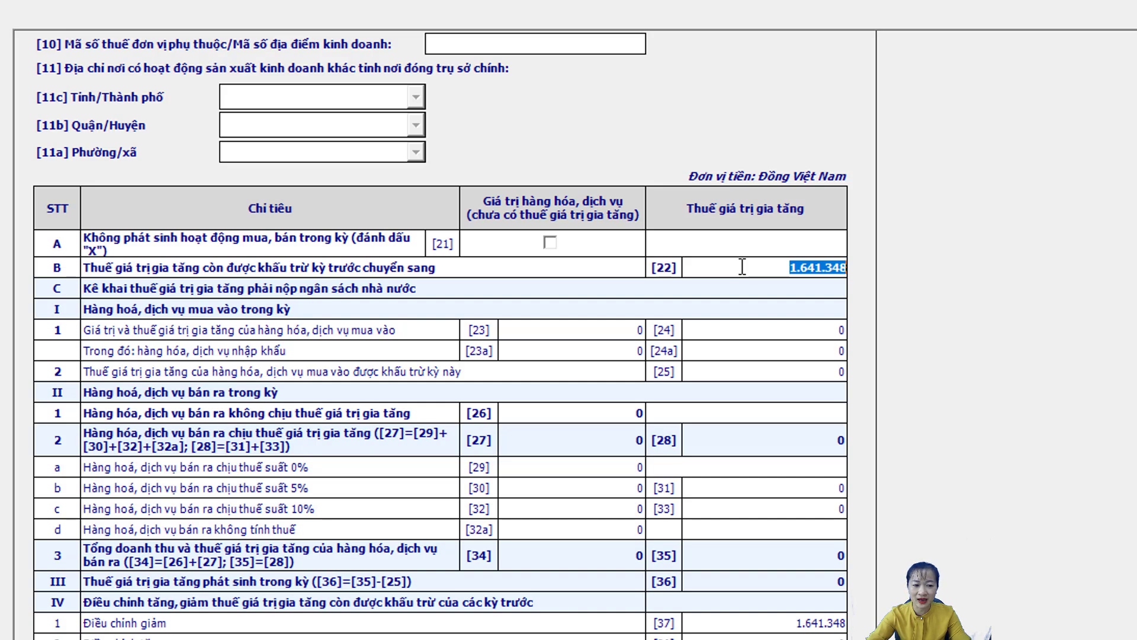
pyautogui.click(782, 271)
pyautogui.moveTo(782, 271); pyautogui.dragTo(918, 284)
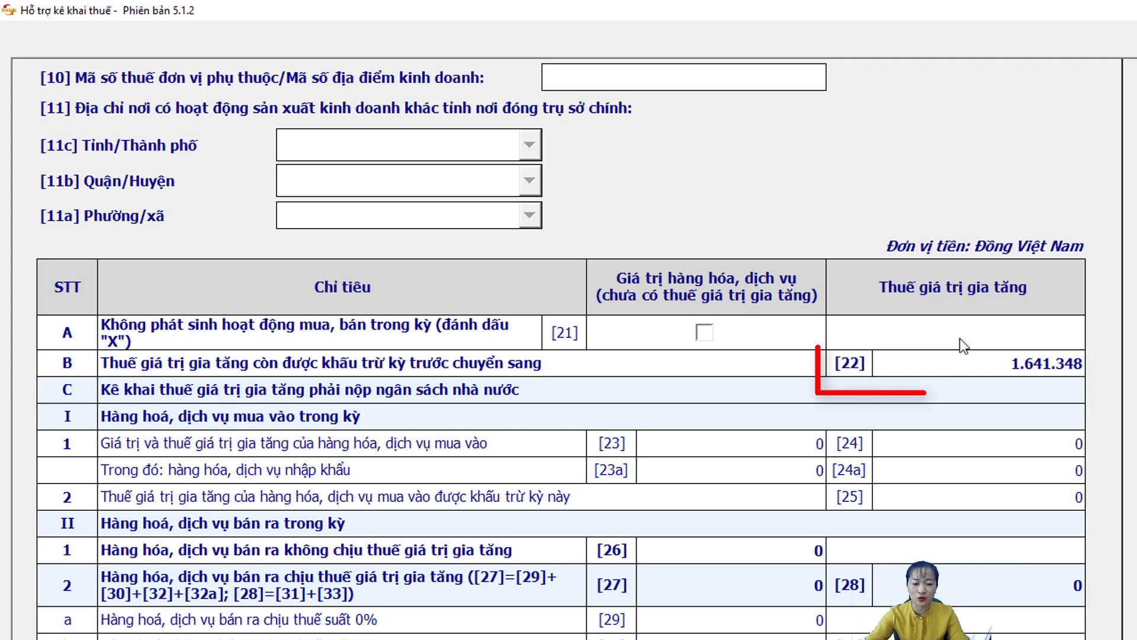
pyautogui.click(968, 364)
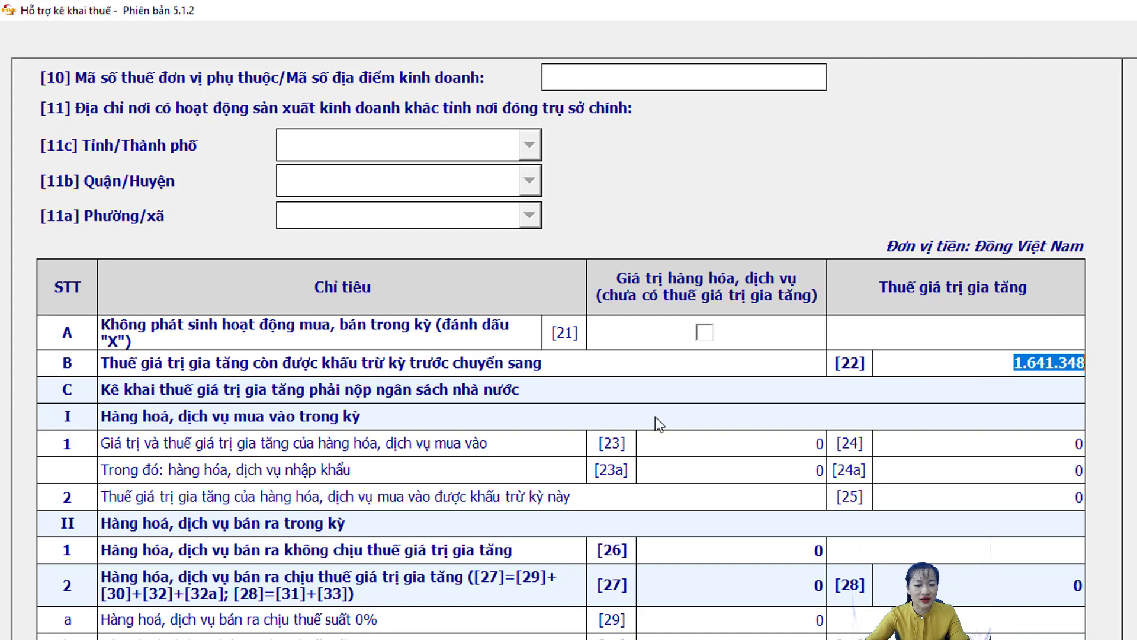
pyautogui.click(1027, 366)
pyautogui.moveTo(967, 365); pyautogui.dragTo(1101, 366)
# - Examine the purchase items [23], [23a], [24], [24a] and [25] under goods and services bought in the period
pyautogui.click(708, 438)
pyautogui.click(730, 468)
pyautogui.click(749, 445)
pyautogui.click(912, 441)
pyautogui.click(902, 499)
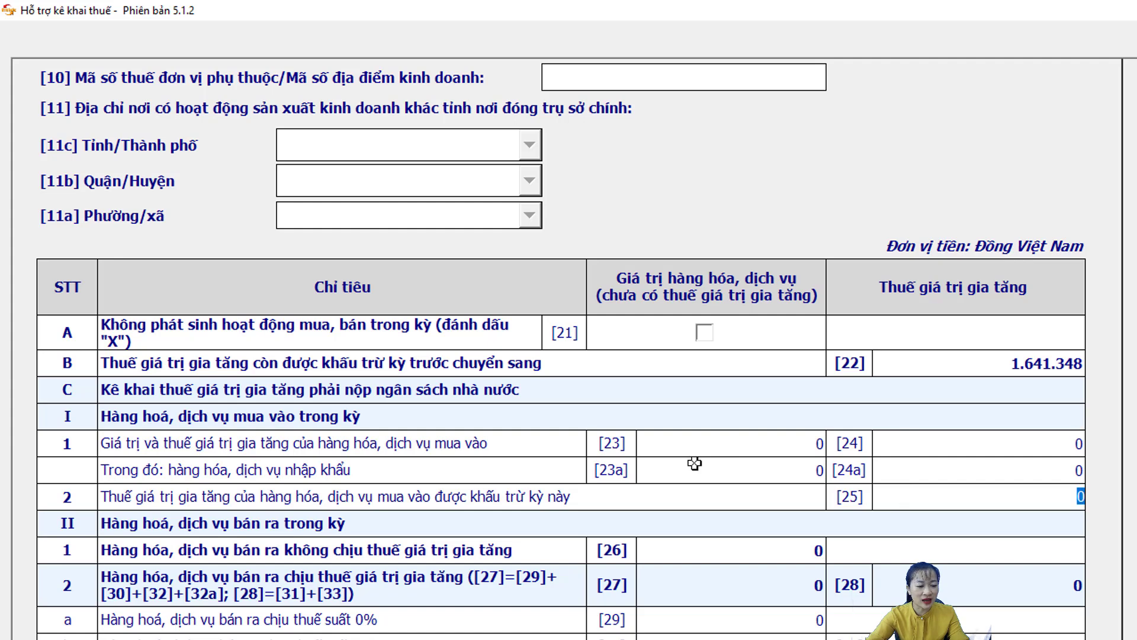
pyautogui.click(122, 447)
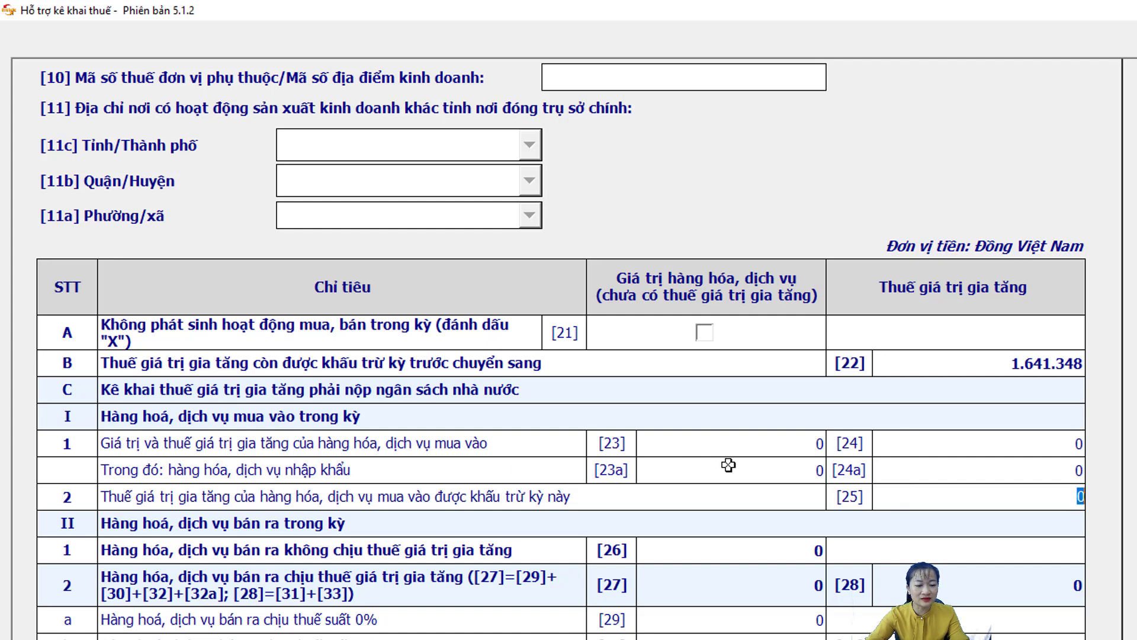
pyautogui.click(800, 473)
pyautogui.click(931, 474)
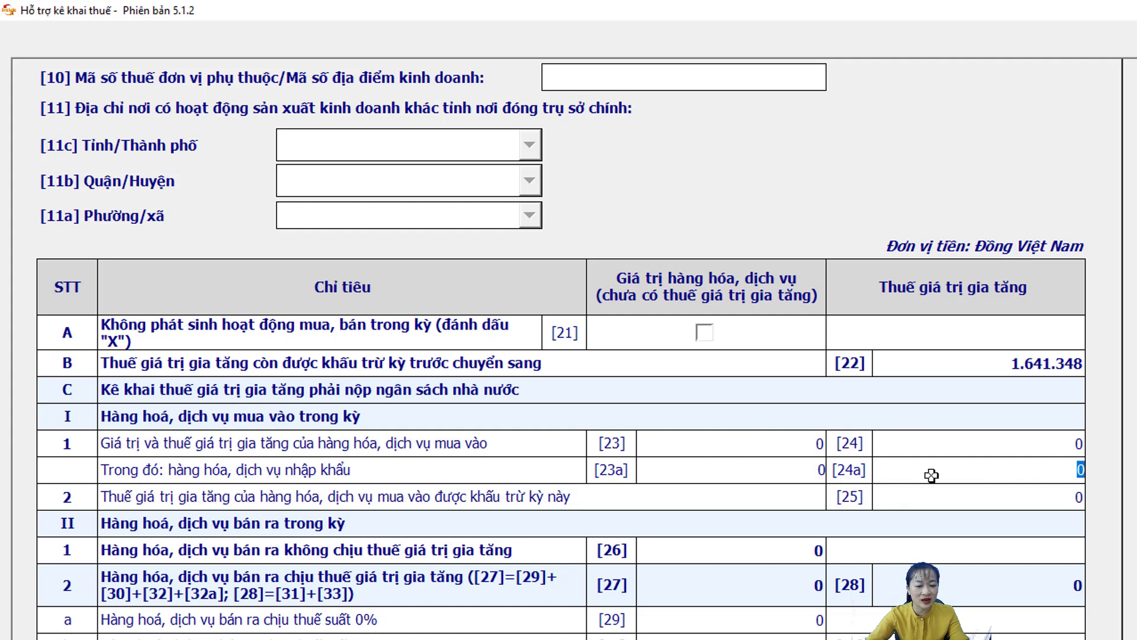
pyautogui.click(108, 420)
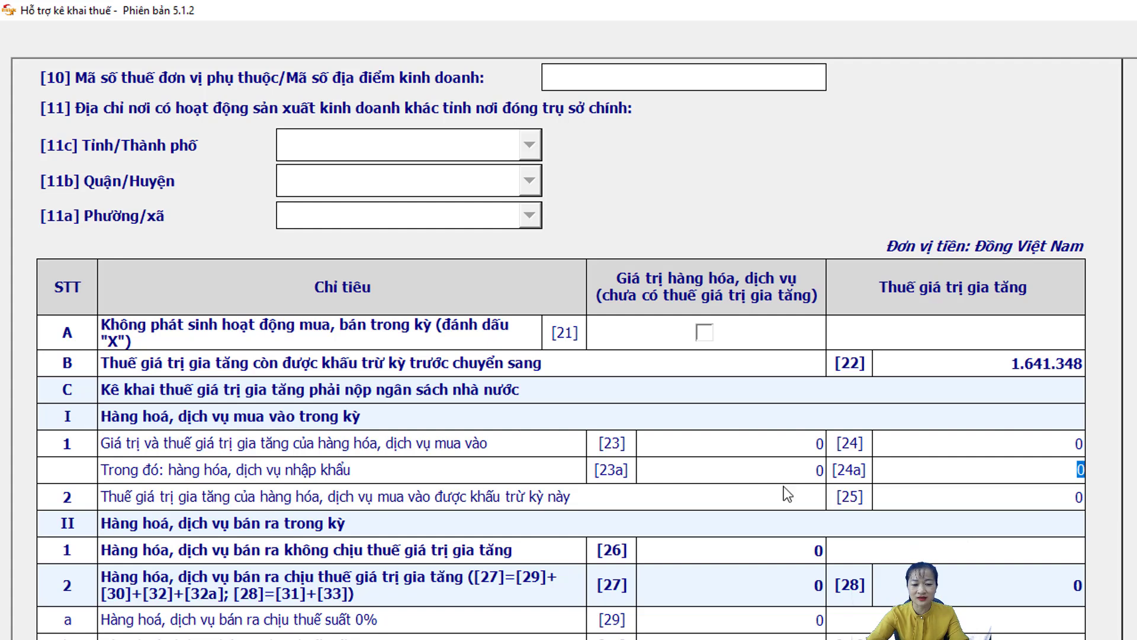
pyautogui.click(1010, 452)
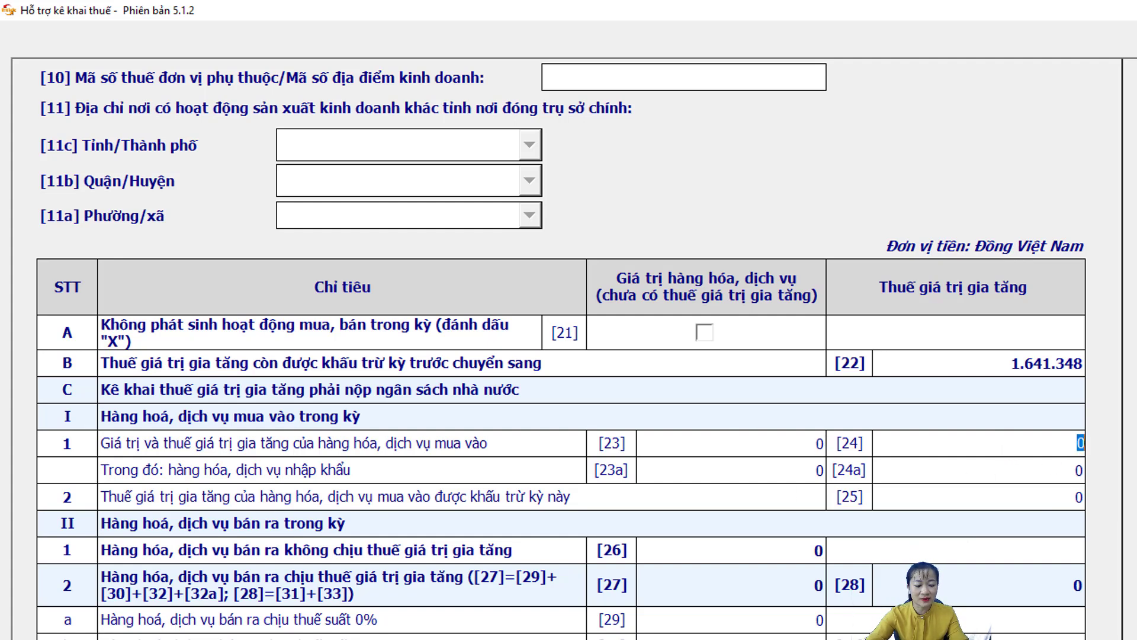
# - Switch to the browser on hoadondientu.gdt.gov.vn and open the Tra cứu hóa đơn page
pyautogui.hotkey('alt', 'Tab')
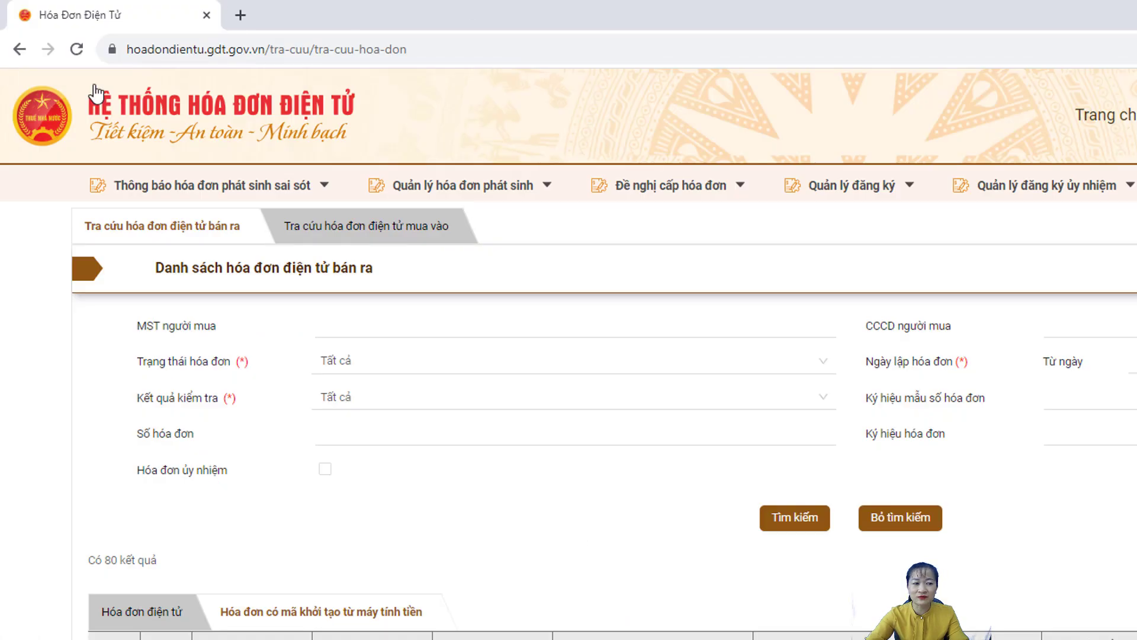
pyautogui.moveTo(134, 53); pyautogui.dragTo(437, 61)
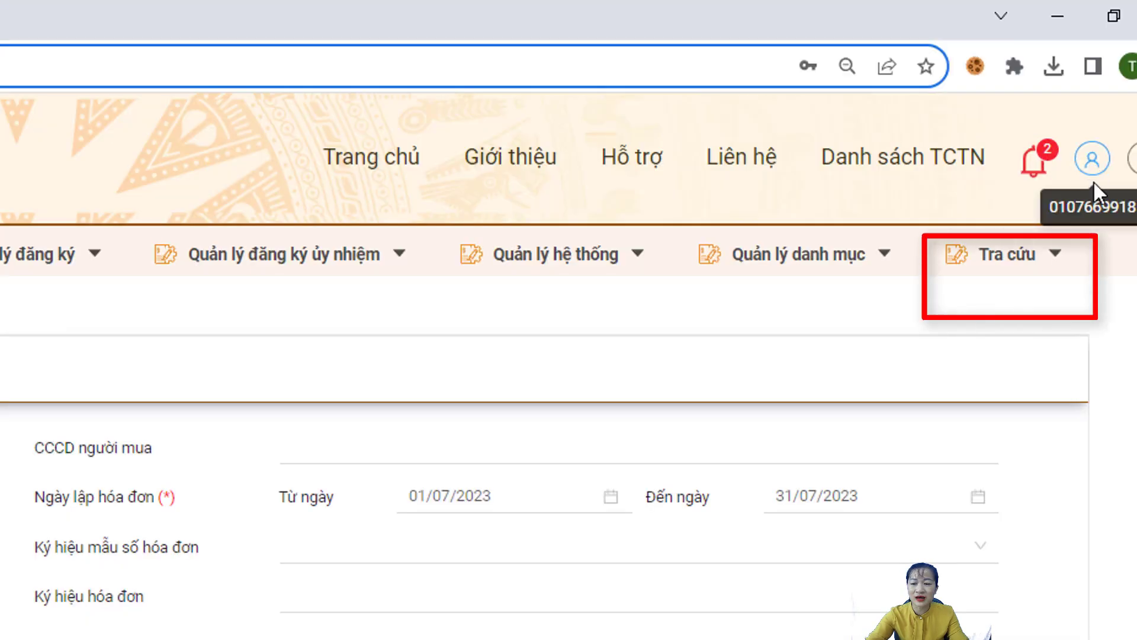
pyautogui.click(1004, 251)
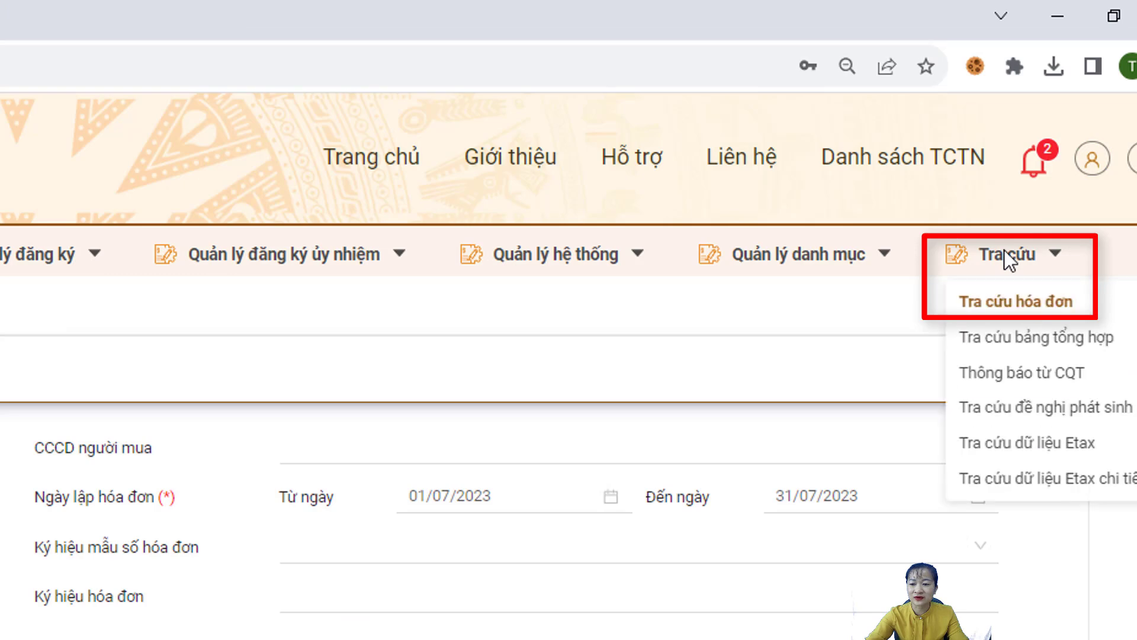
pyautogui.click(1015, 303)
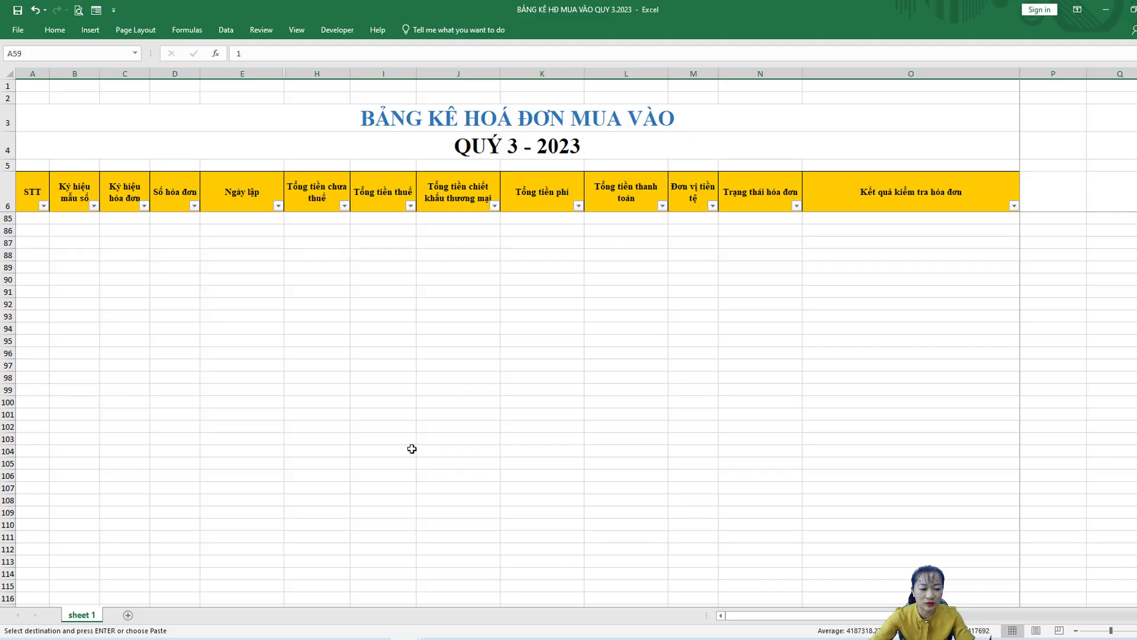
# - Paste the copied invoice rows at A59 of the Excel purchase invoice list and reapply the filter to header row 6
pyautogui.hotkey('ctrl', 'v')
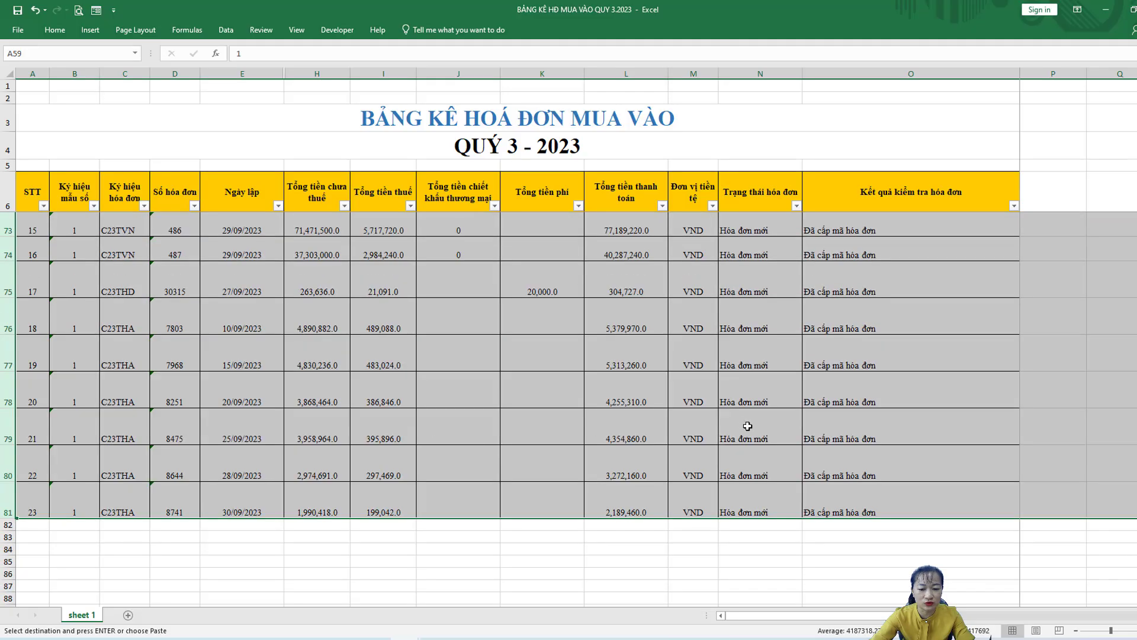
pyautogui.scroll(20, 675, 456)
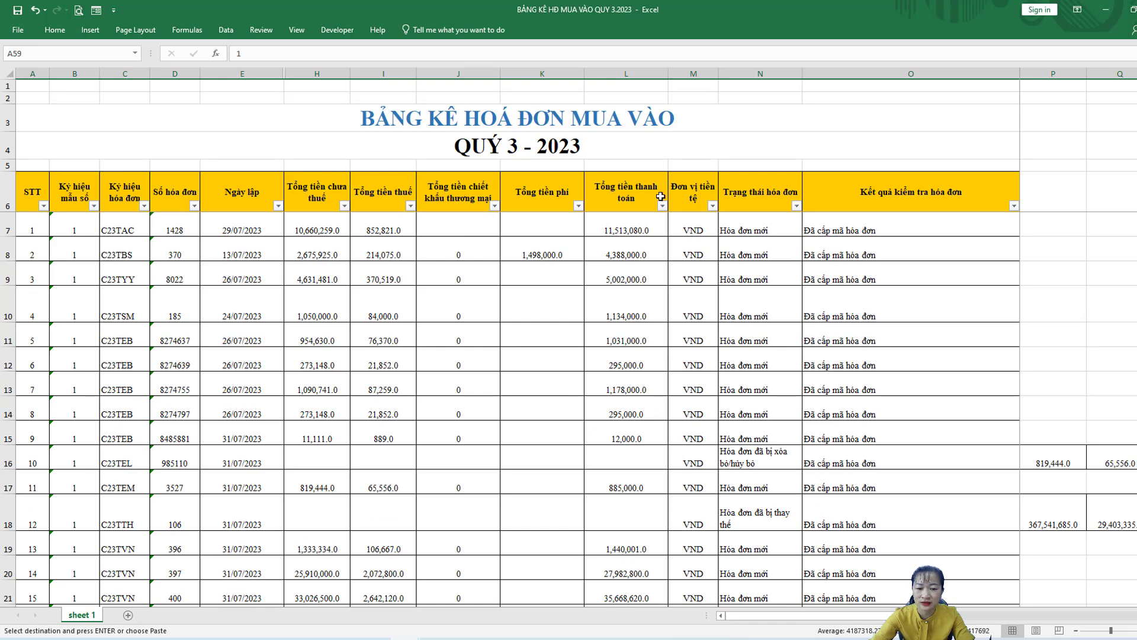
pyautogui.click(796, 207)
pyautogui.click(797, 207)
pyautogui.click(7, 206)
pyautogui.click(706, 300)
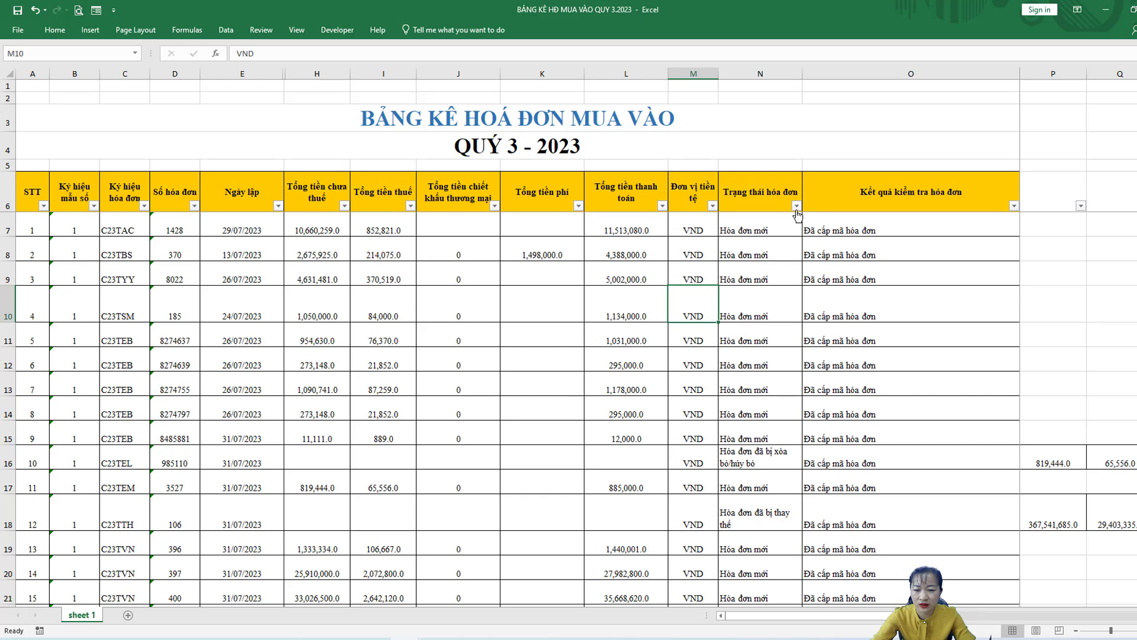
# - Filter the Trạng thái hóa đơn column to show only cancelled (xóa bỏ/hủy bỏ) and replaced (bị thay thế) invoices
pyautogui.click(797, 207)
pyautogui.click(693, 325)
pyautogui.click(702, 335)
pyautogui.click(709, 345)
pyautogui.click(724, 438)
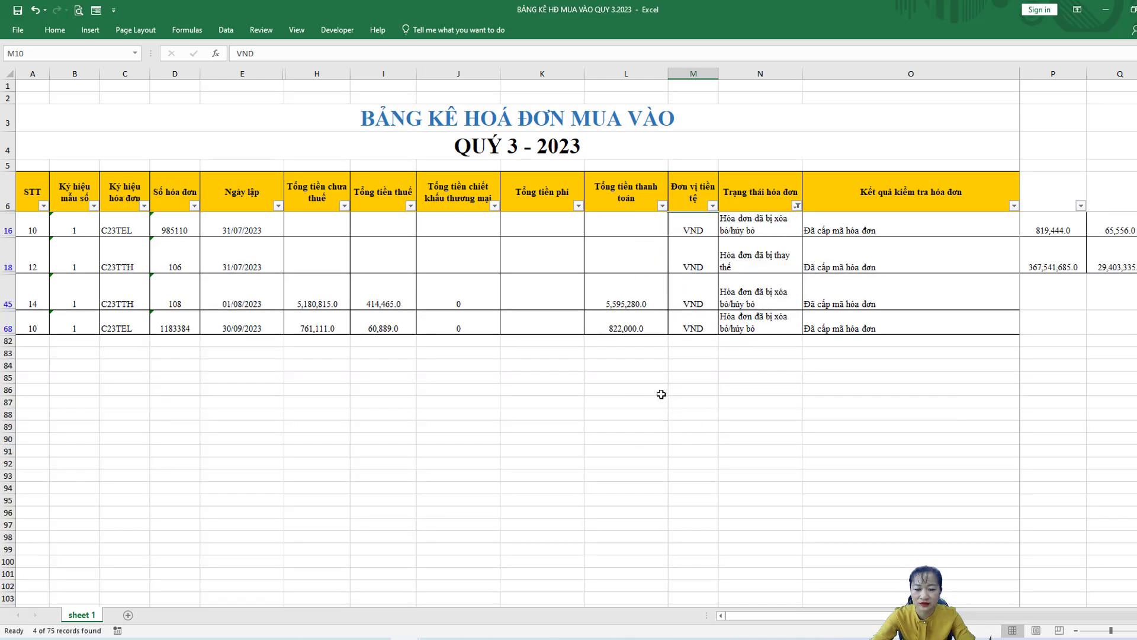
pyautogui.moveTo(235, 294); pyautogui.dragTo(385, 323)
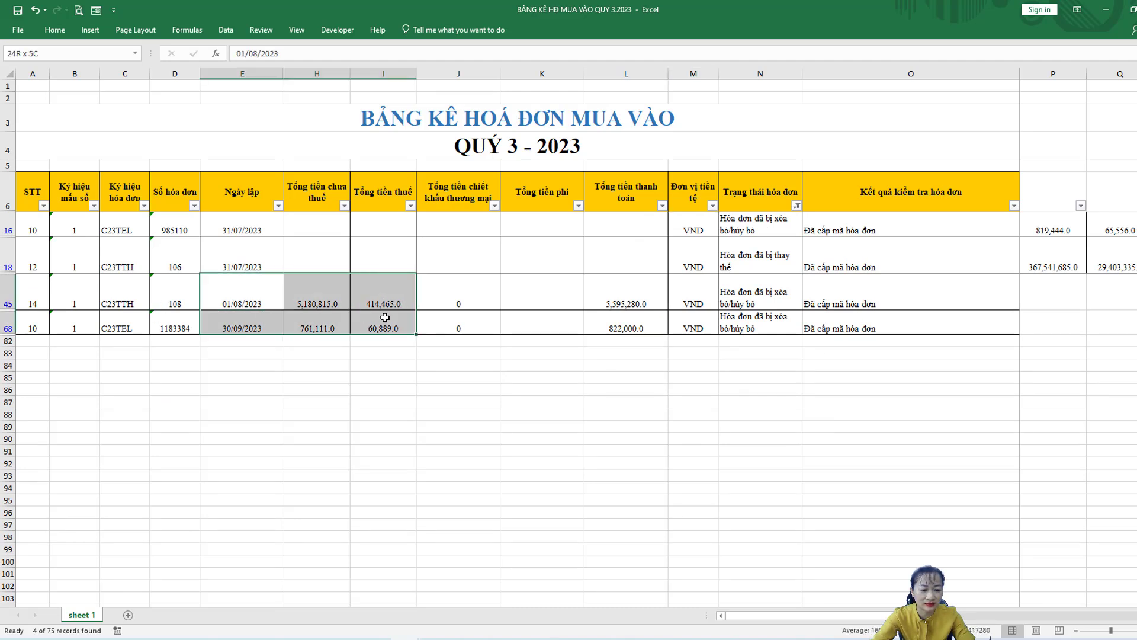
pyautogui.click(222, 331)
pyautogui.click(255, 339)
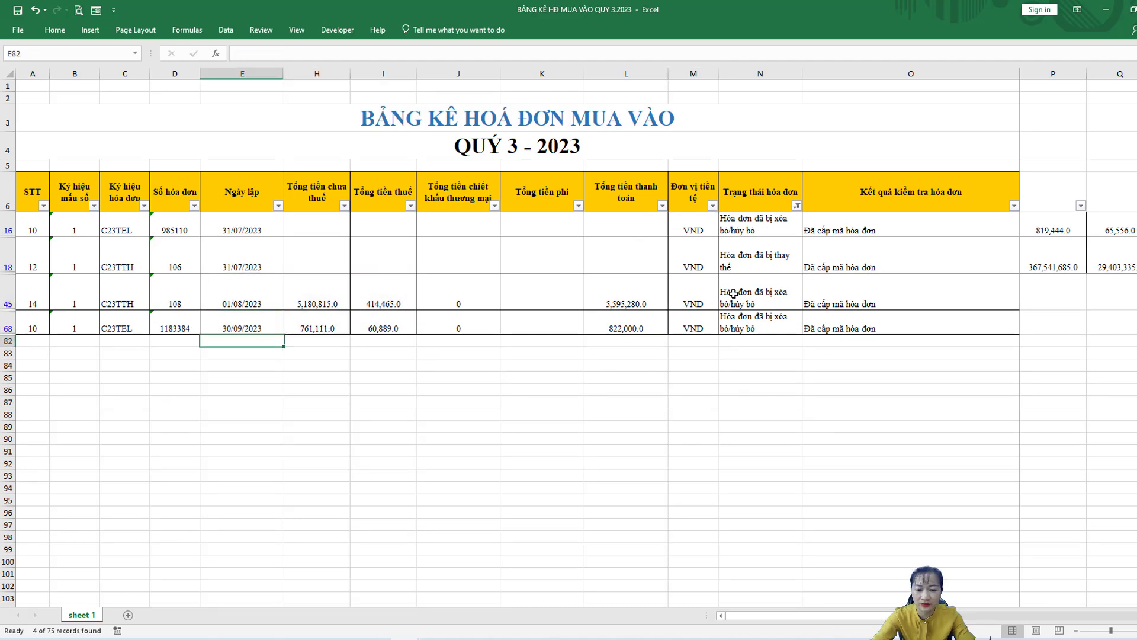
pyautogui.click(735, 323)
pyautogui.moveTo(330, 304); pyautogui.dragTo(379, 329)
pyautogui.hotkey('ctrl', 'c')
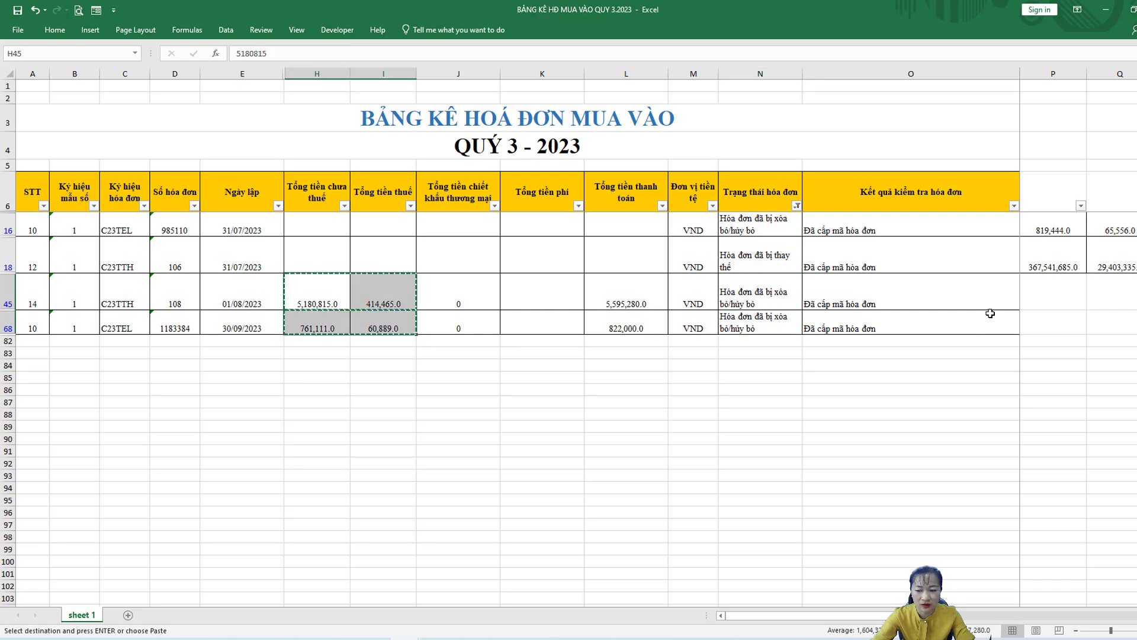
pyautogui.click(1045, 293)
pyautogui.click(266, 302)
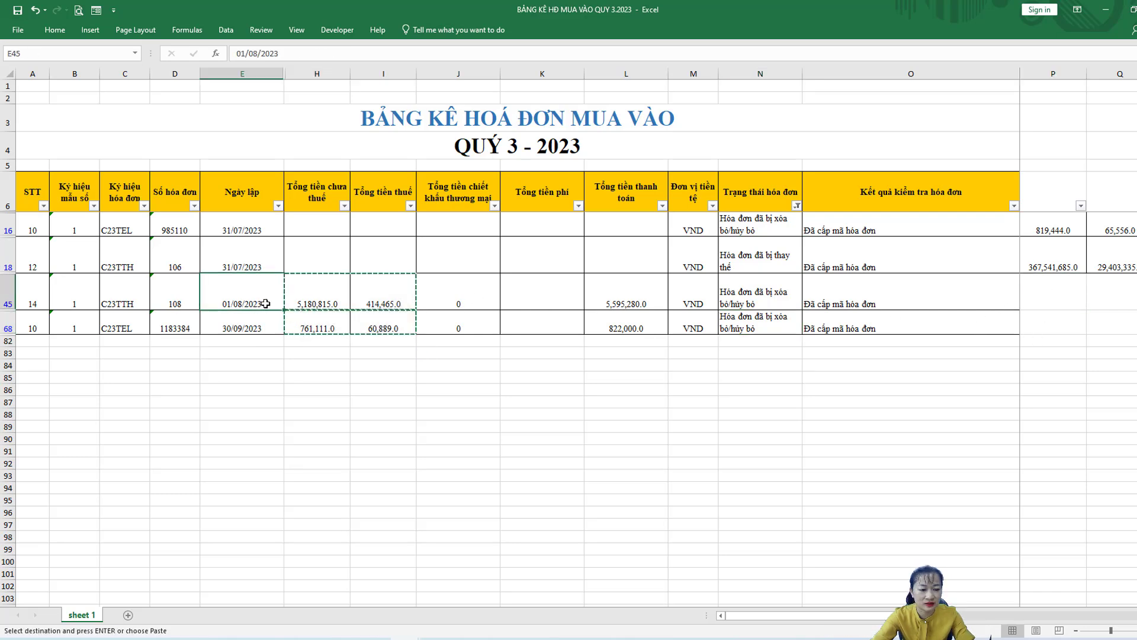
# - Copy the pre-tax and tax amounts of the cancelled invoice in row 45 into columns P and Q of that row
pyautogui.moveTo(306, 302); pyautogui.dragTo(397, 303)
pyautogui.hotkey('ctrl', 'c')
pyautogui.click(1050, 296)
pyautogui.hotkey('ctrl', 'v')
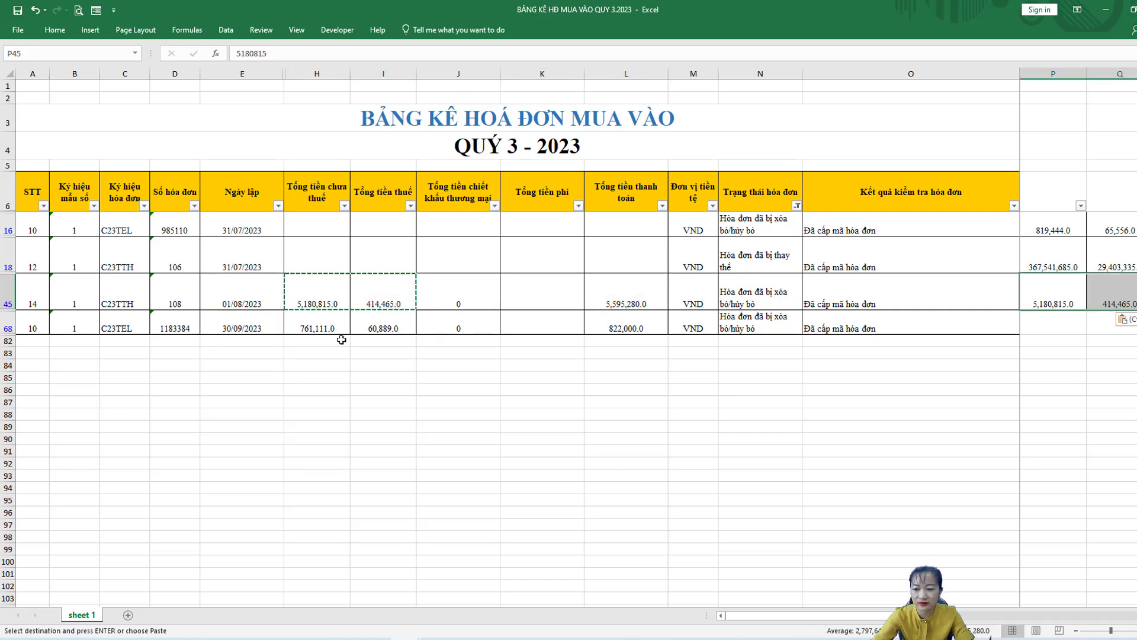
# - Copy the pre-tax and tax amounts of the cancelled invoice in row 68 into columns P and Q of that row
pyautogui.moveTo(328, 326); pyautogui.dragTo(383, 327)
pyautogui.hotkey('ctrl', 'c')
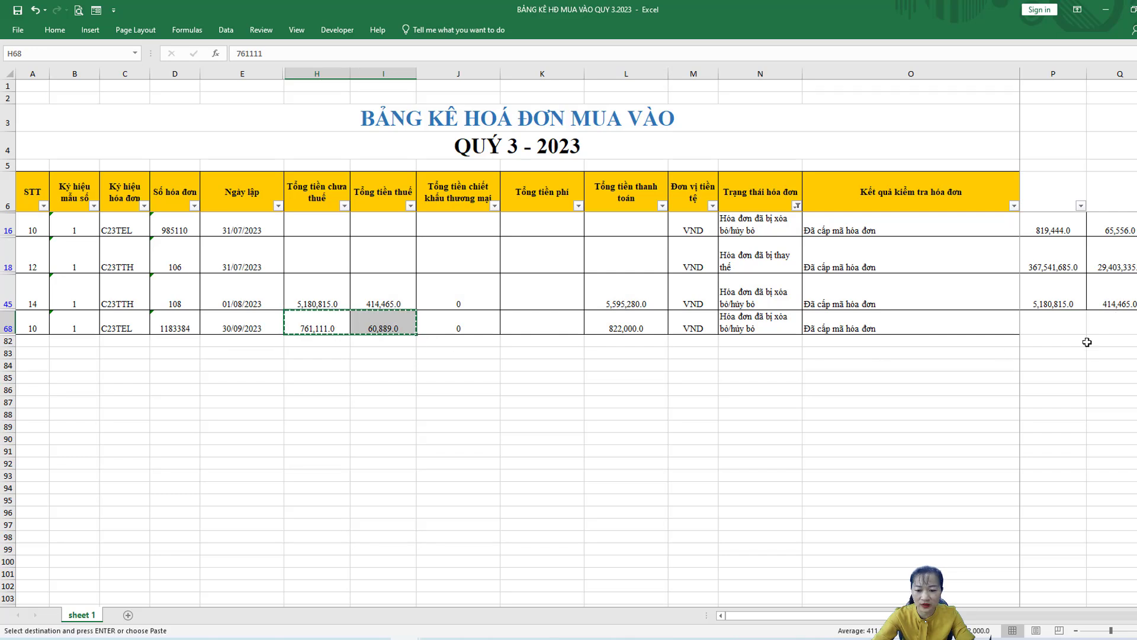
pyautogui.click(1067, 330)
pyautogui.hotkey('ctrl', 'v')
# - Clear the amounts in columns H to L for the cancelled invoices in rows 45 and 68
pyautogui.click(314, 295)
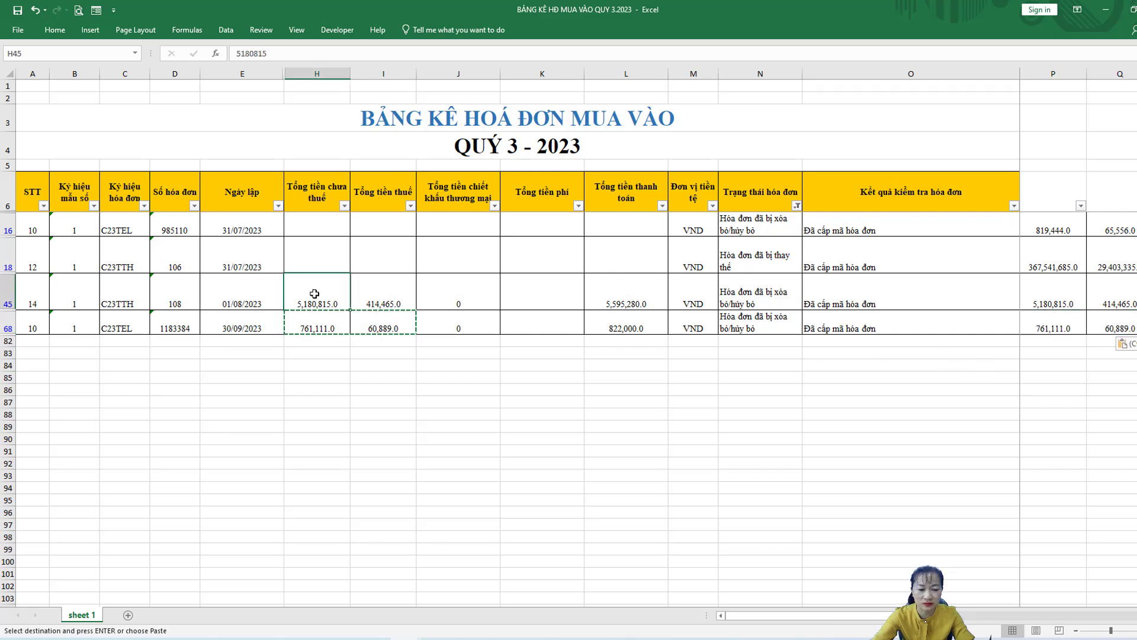
pyautogui.moveTo(319, 300); pyautogui.dragTo(610, 325)
pyautogui.press('Delete')
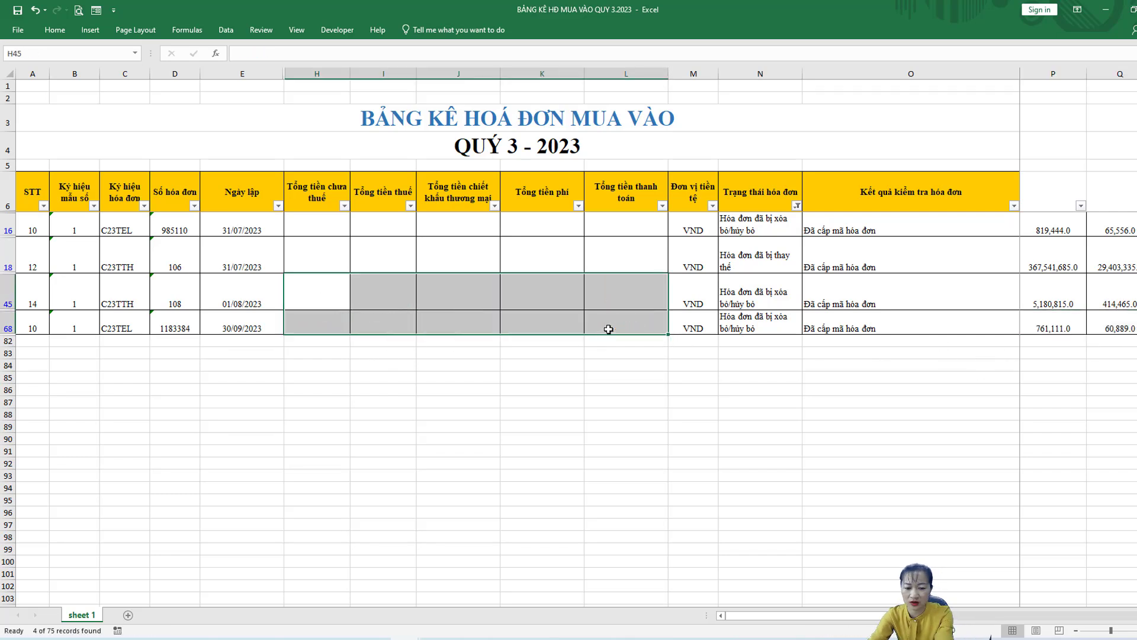
pyautogui.click(388, 363)
pyautogui.click(763, 363)
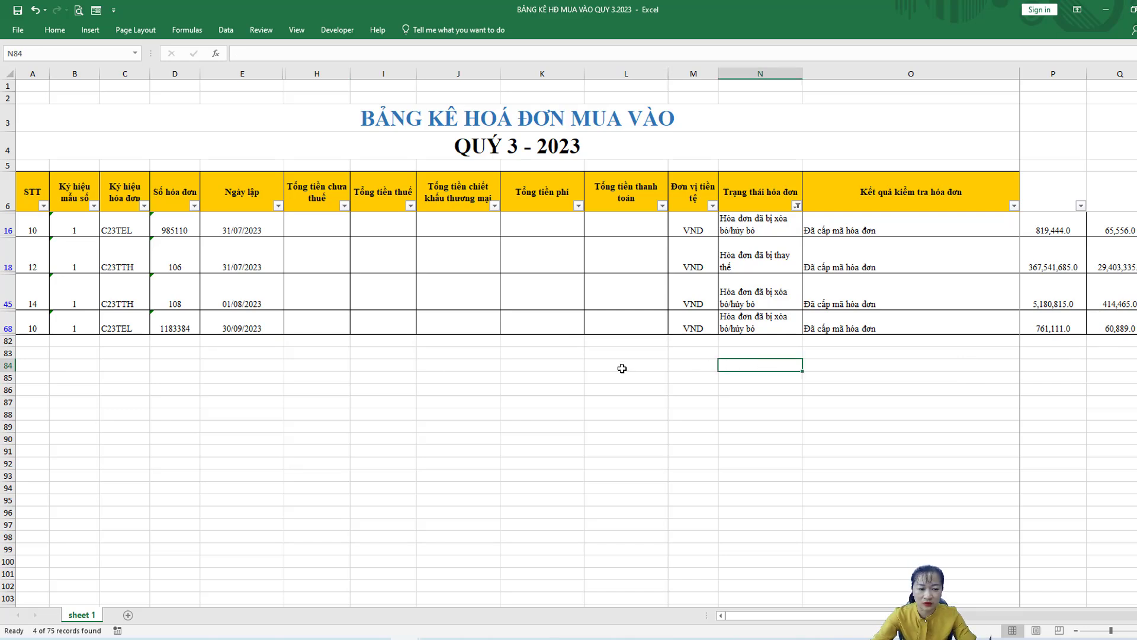
# - Highlight the four filtered cancelled and replaced invoice rows (16, 18, 45 and 68) with yellow fill
pyautogui.moveTo(8, 225); pyautogui.dragTo(14, 325)
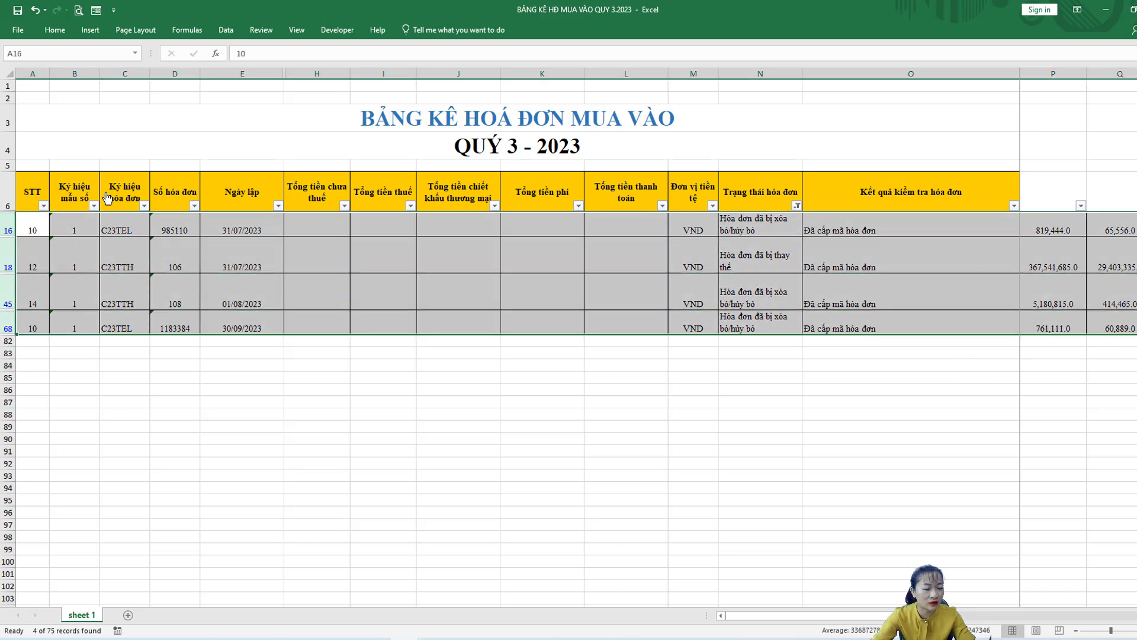
pyautogui.click(61, 39)
pyautogui.click(184, 75)
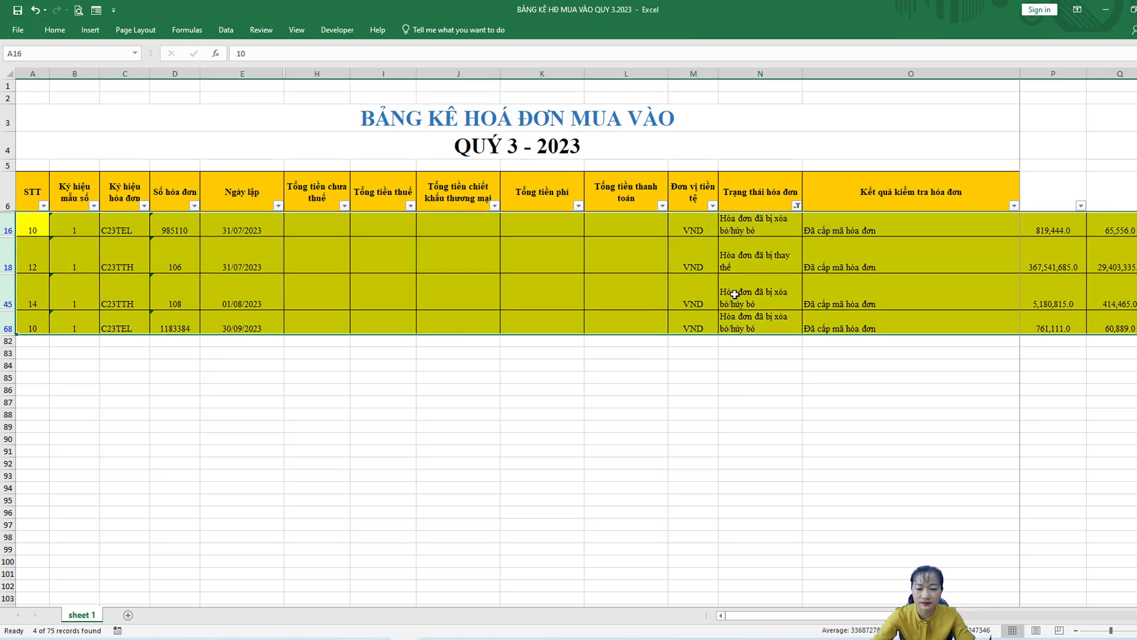
pyautogui.click(734, 294)
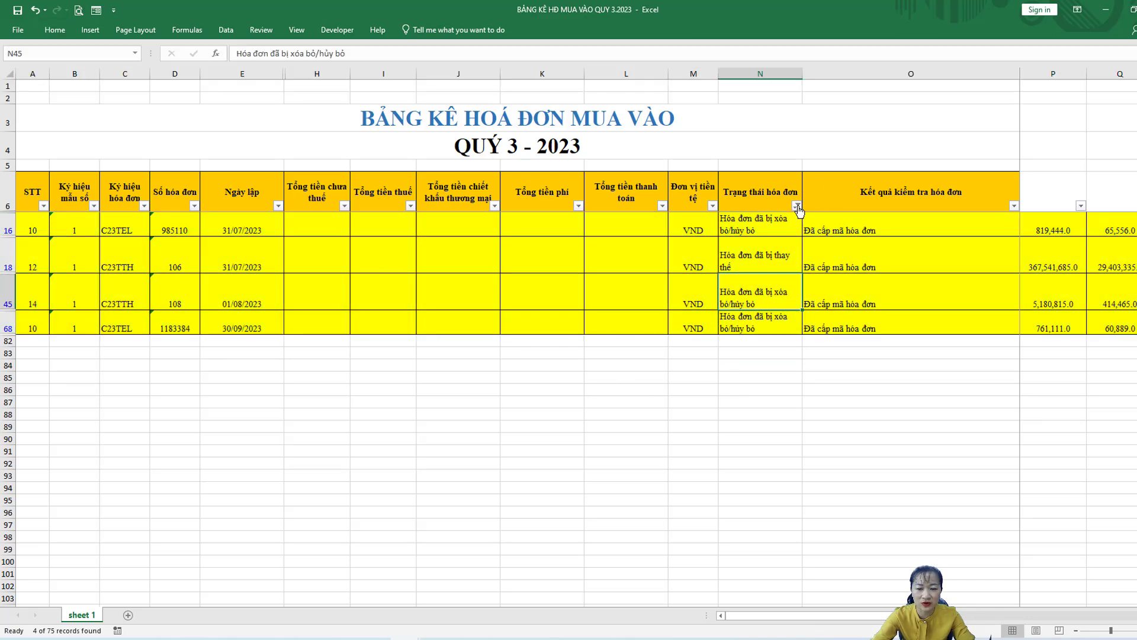
# - Remove the filter on the Trạng thái hóa đơn column so that all invoices are listed
pyautogui.click(798, 208)
pyautogui.click(694, 327)
pyautogui.click(716, 444)
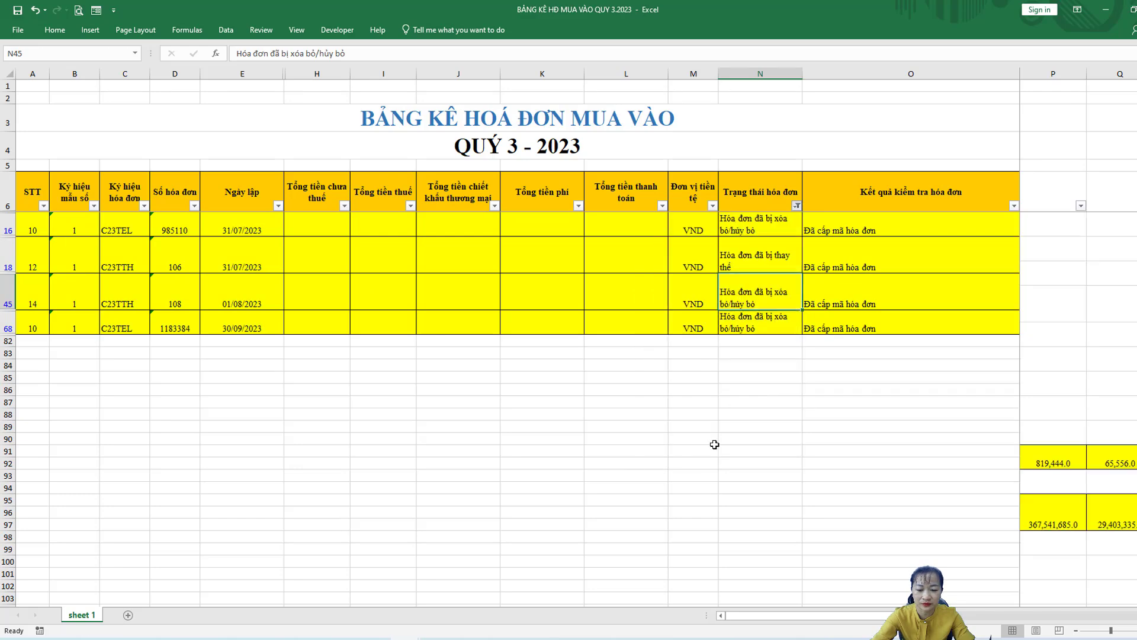
pyautogui.click(640, 218)
pyautogui.click(633, 376)
pyautogui.click(612, 478)
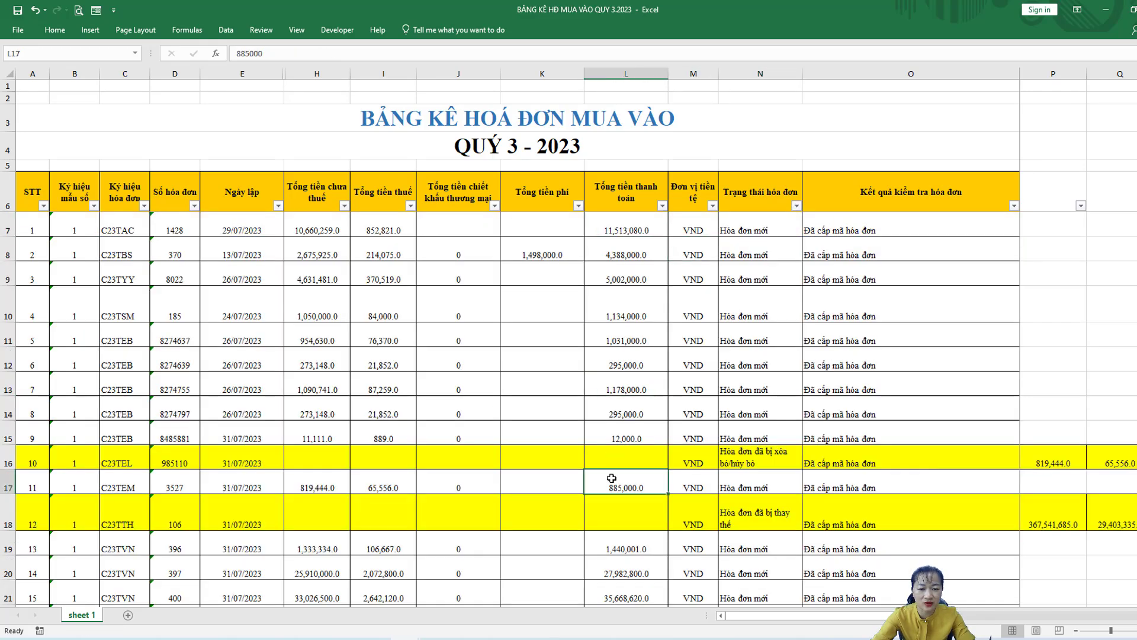
pyautogui.click(634, 169)
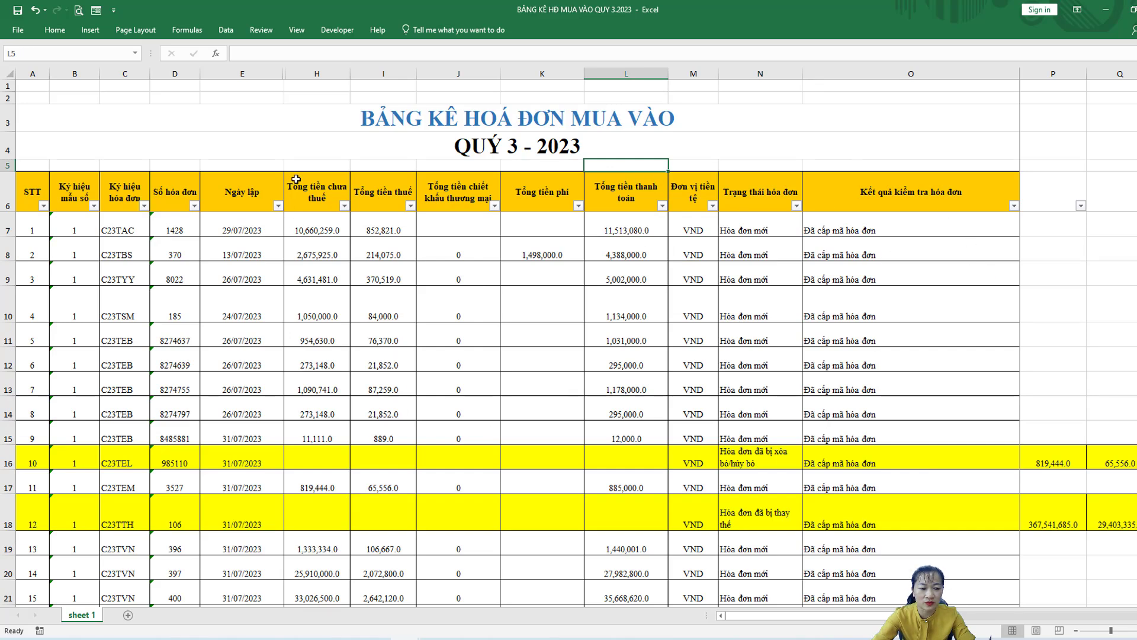
# - Total the Tổng tiền chưa thuế column in H5 with the formula =SUM(H7:H81)
pyautogui.click(319, 160)
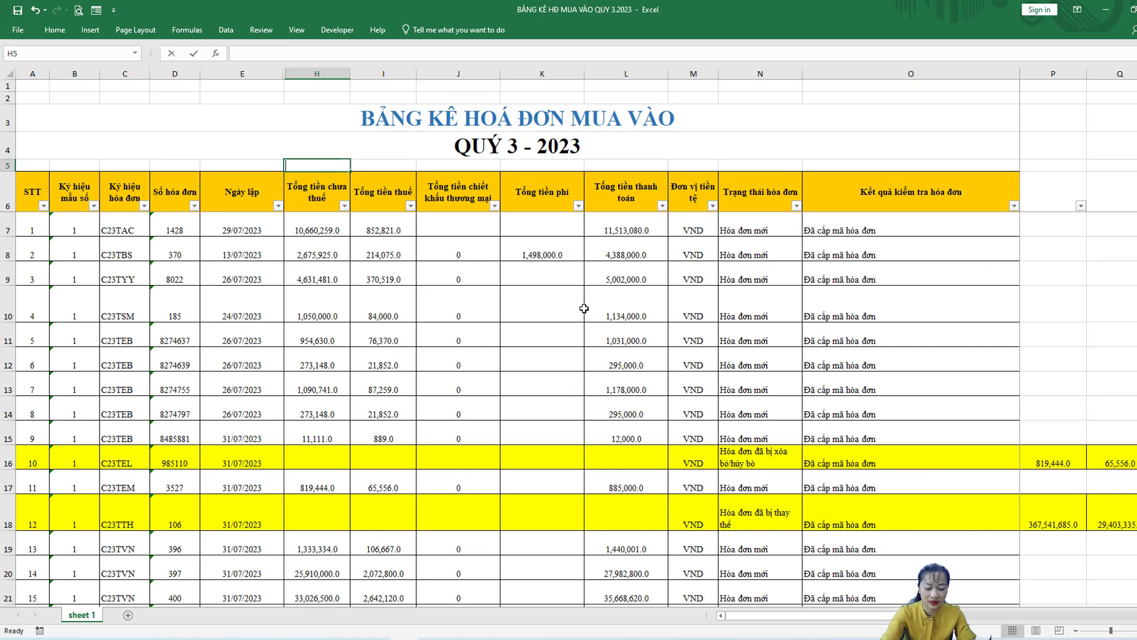
pyautogui.write('=')
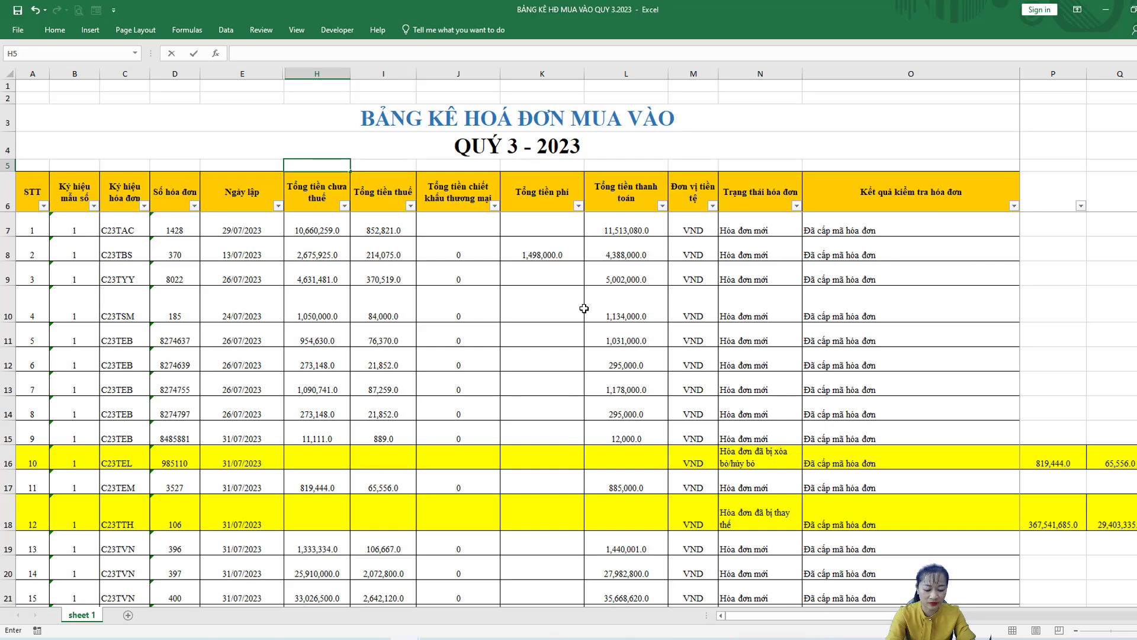
pyautogui.press('Escape')
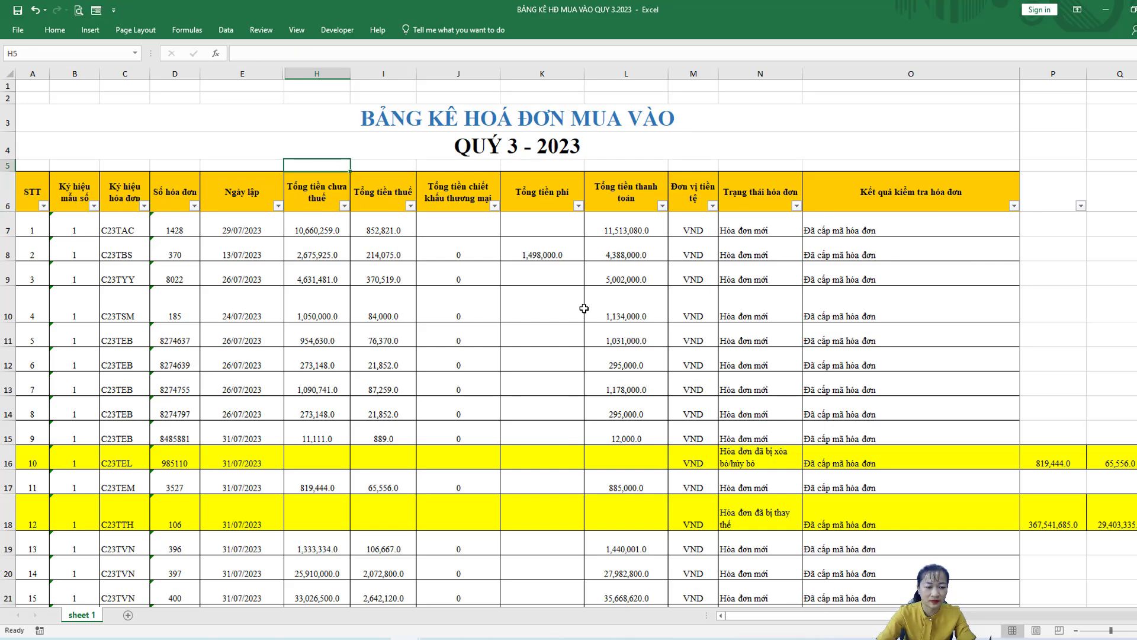
pyautogui.write('=SUM(')
pyautogui.press('Down')
pyautogui.press('Down')
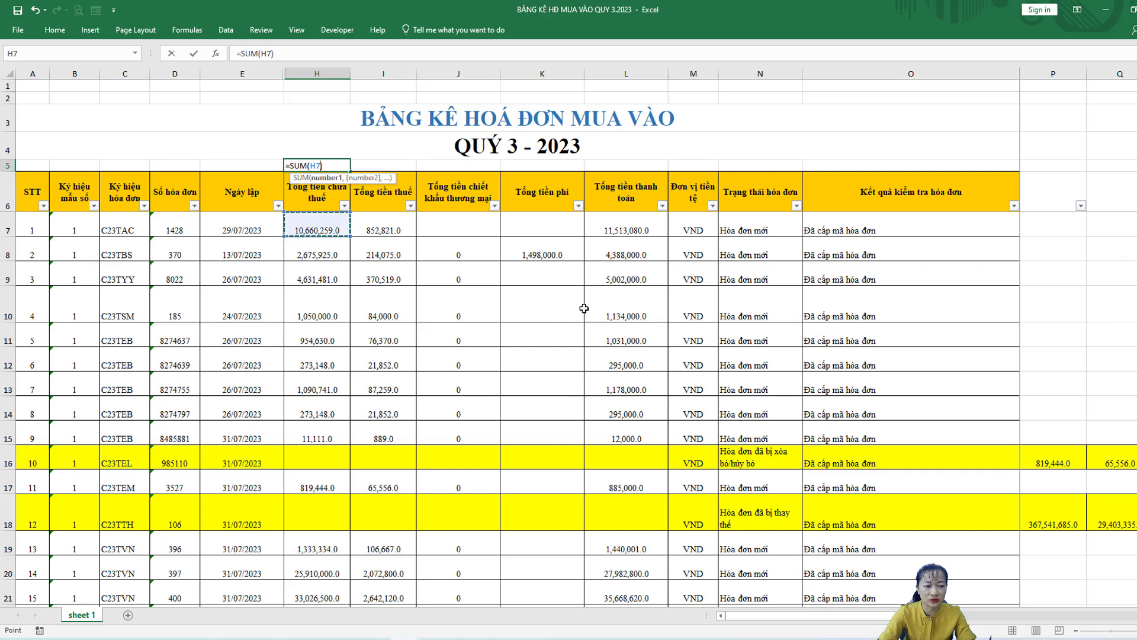
pyautogui.hotkey('shift', 'Down')
pyautogui.hotkey('shift', 'Down')
pyautogui.hotkey('shift', 'Down')
pyautogui.hotkey('shift', 'Down')
pyautogui.hotkey('shift', 'Down')
pyautogui.hotkey('shift', 'Down')
pyautogui.hotkey('shift', 'Down')
pyautogui.hotkey('shift', 'Down')
pyautogui.hotkey('shift', 'Down')
pyautogui.hotkey('shift', 'Down')
pyautogui.hotkey('shift', 'Down')
pyautogui.hotkey('shift', 'Down')
pyautogui.hotkey('shift', 'Down')
pyautogui.hotkey('shift', 'Down')
pyautogui.hotkey('shift', 'Down')
pyautogui.hotkey('shift', 'Down')
pyautogui.hotkey('shift', 'Down')
pyautogui.hotkey('shift', 'Down')
pyautogui.hotkey('shift', 'Down')
pyautogui.hotkey('shift', 'Down')
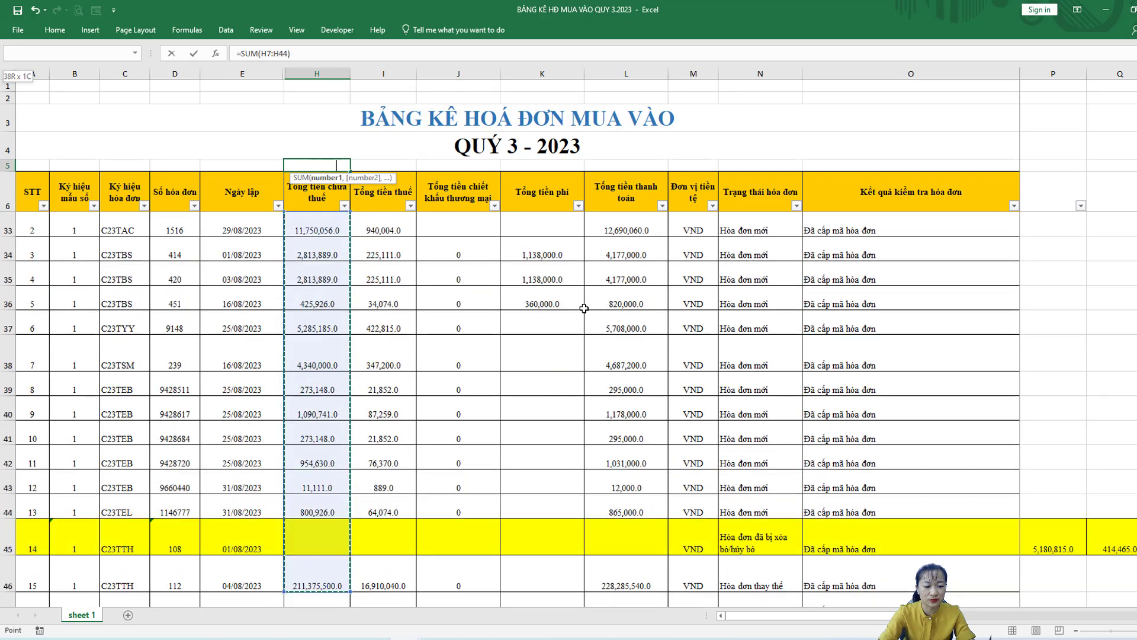
pyautogui.hotkey('shift', 'Down')
pyautogui.hotkey('shift', 'Down')
pyautogui.hotkey('shift', 'Down')
pyautogui.hotkey('shift', 'Down')
pyautogui.hotkey('shift', 'Down')
pyautogui.hotkey('shift', 'Down')
pyautogui.hotkey('shift', 'Down')
pyautogui.hotkey('shift', 'Down')
pyautogui.hotkey('shift', 'Down')
pyautogui.hotkey('shift', 'Down')
pyautogui.hotkey('shift', 'Down')
pyautogui.hotkey('shift', 'Down')
pyautogui.hotkey('shift', 'Down')
pyautogui.hotkey('shift', 'Down')
pyautogui.hotkey('shift', 'Down')
pyautogui.hotkey('shift', 'Down')
pyautogui.hotkey('shift', 'Down')
pyautogui.hotkey('shift', 'Down')
pyautogui.hotkey('shift', 'Down')
pyautogui.hotkey('shift', 'Down')
pyautogui.hotkey('ctrl', 'shift', 'Down')
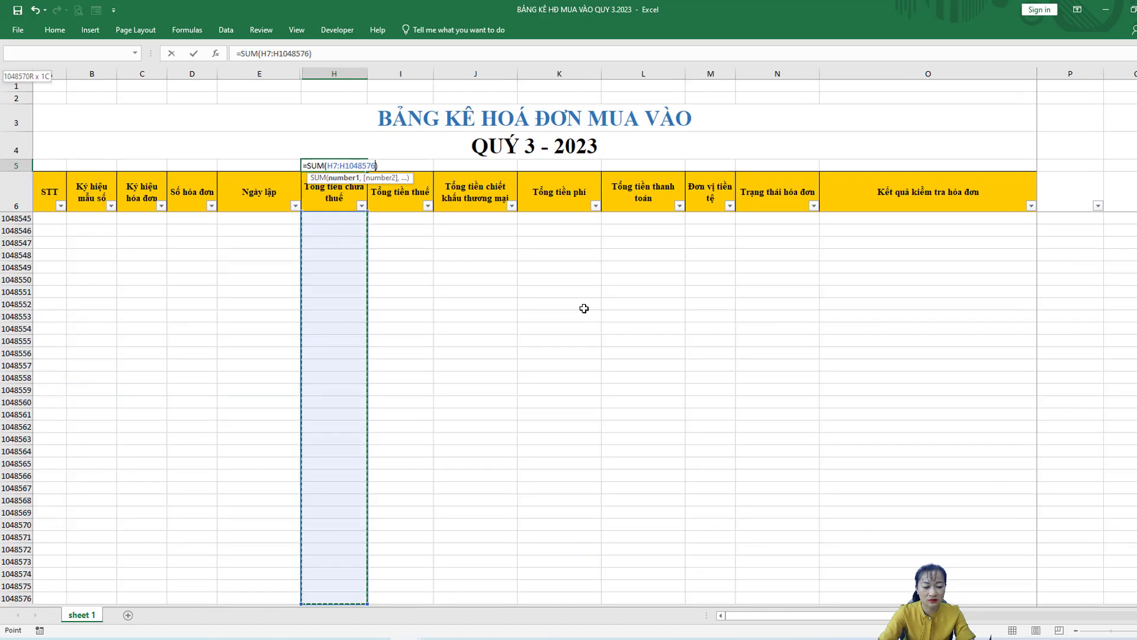
pyautogui.hotkey('ctrl', 'shift', 'Up')
pyautogui.write(')')
pyautogui.press('Return')
# - Fill the sum formula from H5 across to L5 to total the tax, discount, fee and payment columns
pyautogui.press('Up')
pyautogui.hotkey('shift', 'Right')
pyautogui.hotkey('shift', 'Right')
pyautogui.hotkey('shift', 'Right')
pyautogui.hotkey('shift', 'Right')
pyautogui.hotkey('shift', 'Right')
pyautogui.hotkey('shift', 'Left')
pyautogui.hotkey('ctrl', 'r')
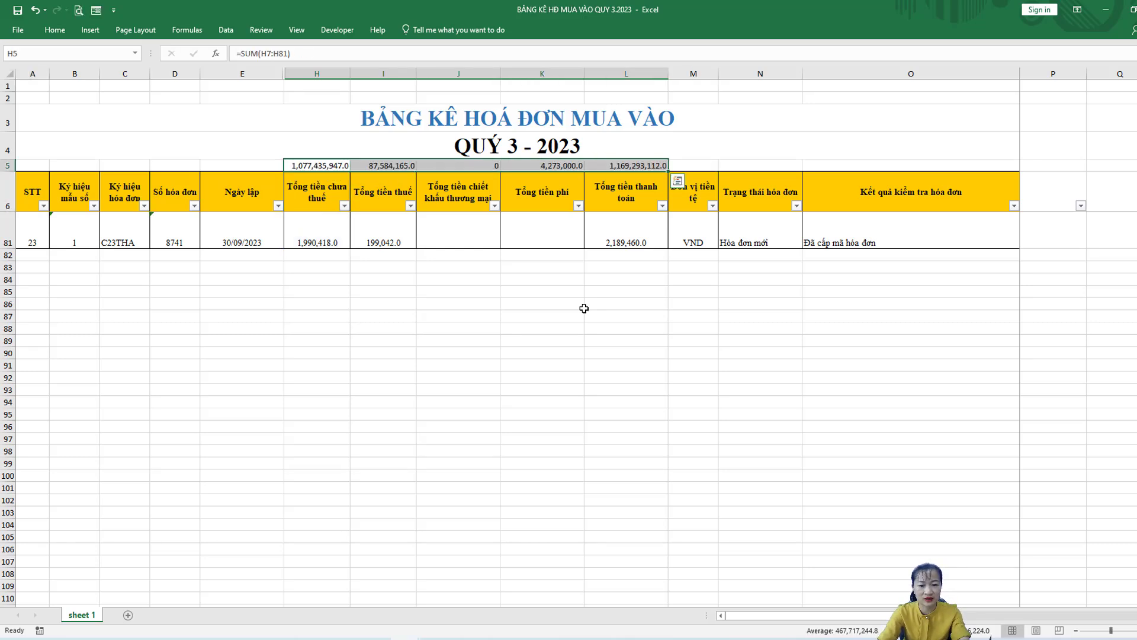
pyautogui.press('Down')
pyautogui.press('Up')
pyautogui.press('Right')
pyautogui.press('Right')
pyautogui.press('Right')
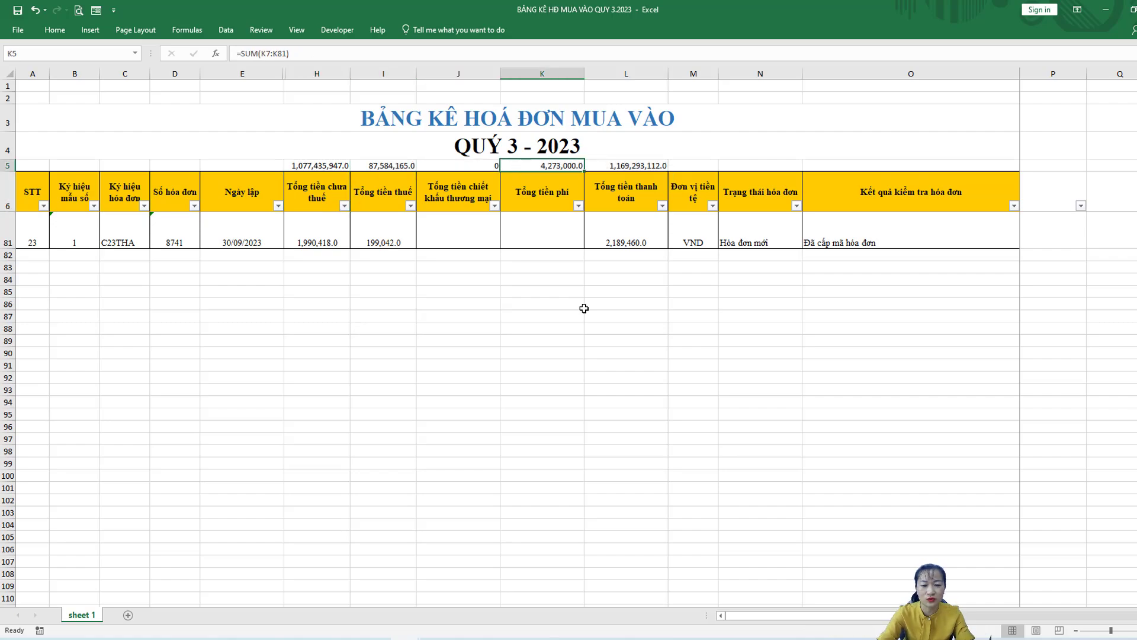
# - Set the font size of the totals in H5:L5 to 16 and widen columns H to L to fit them
pyautogui.scroll(15, 533, 473)
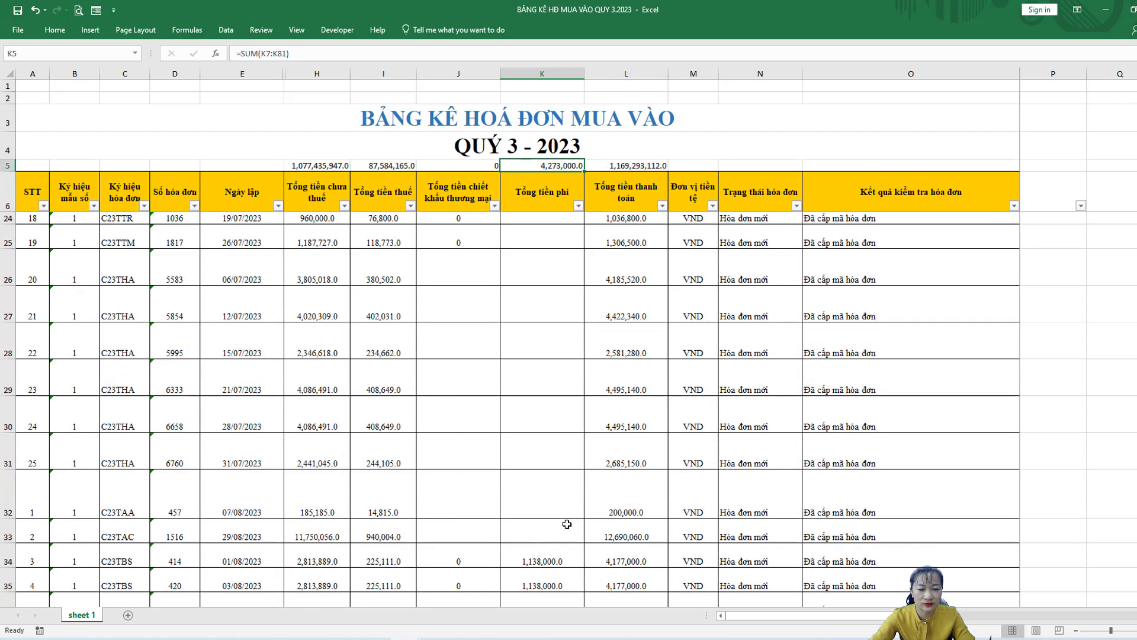
pyautogui.scroll(6, 567, 524)
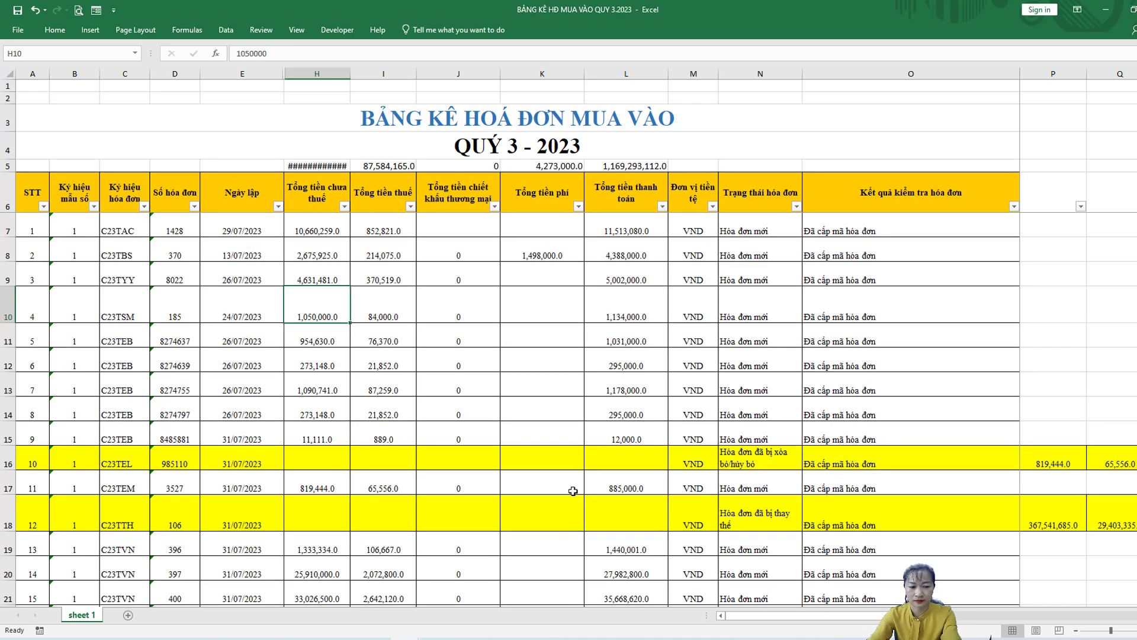
pyautogui.moveTo(331, 166); pyautogui.dragTo(633, 166)
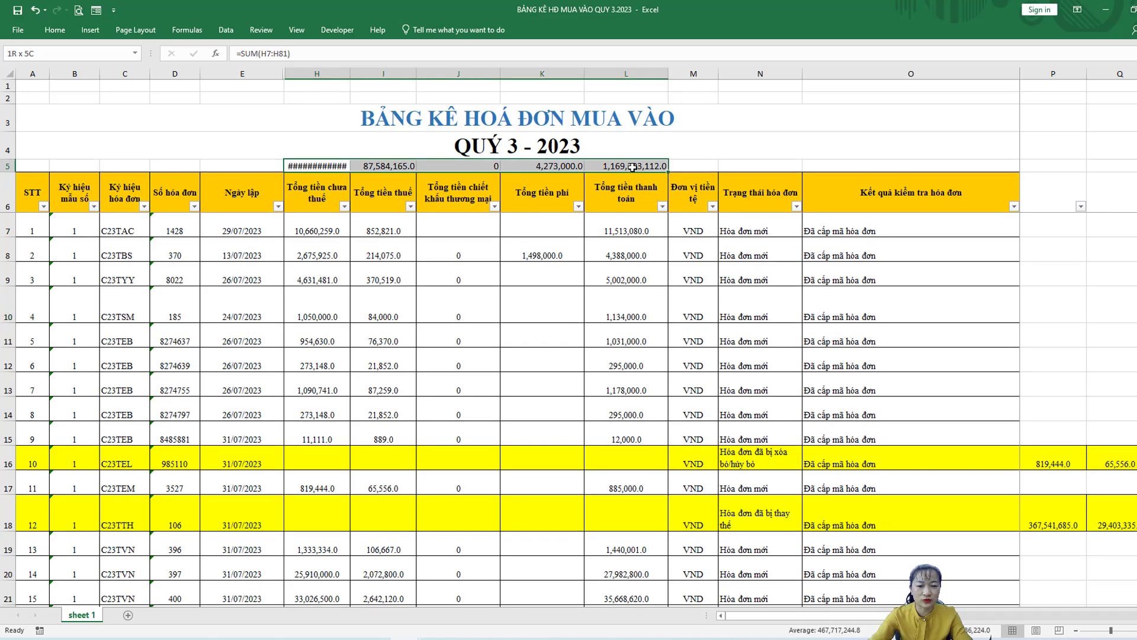
pyautogui.click(55, 30)
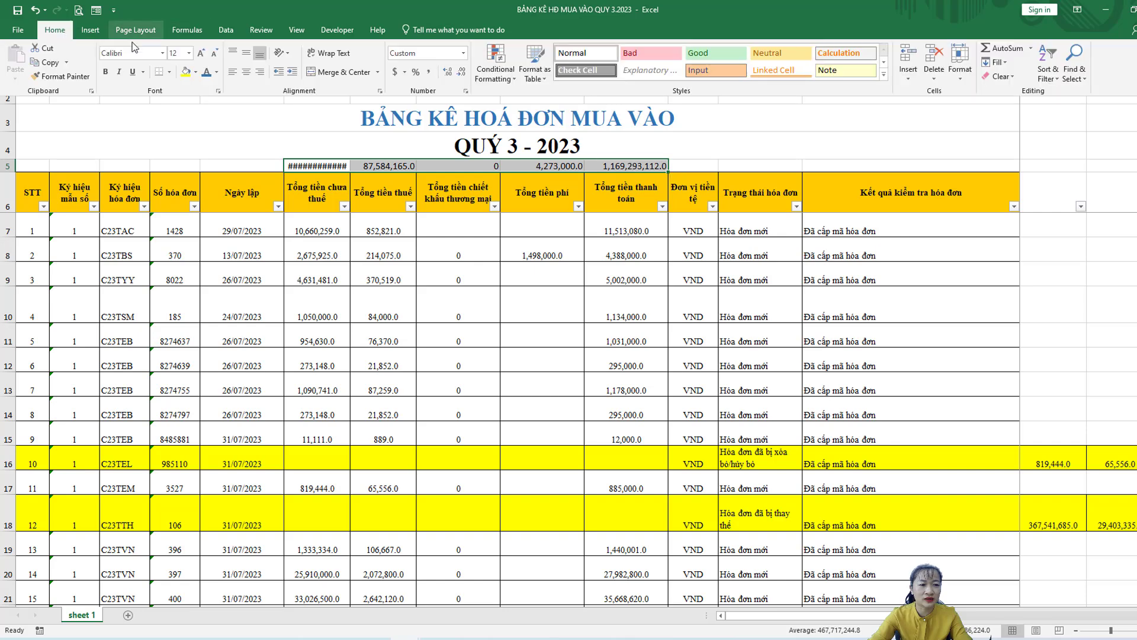
pyautogui.click(200, 54)
pyautogui.click(200, 54)
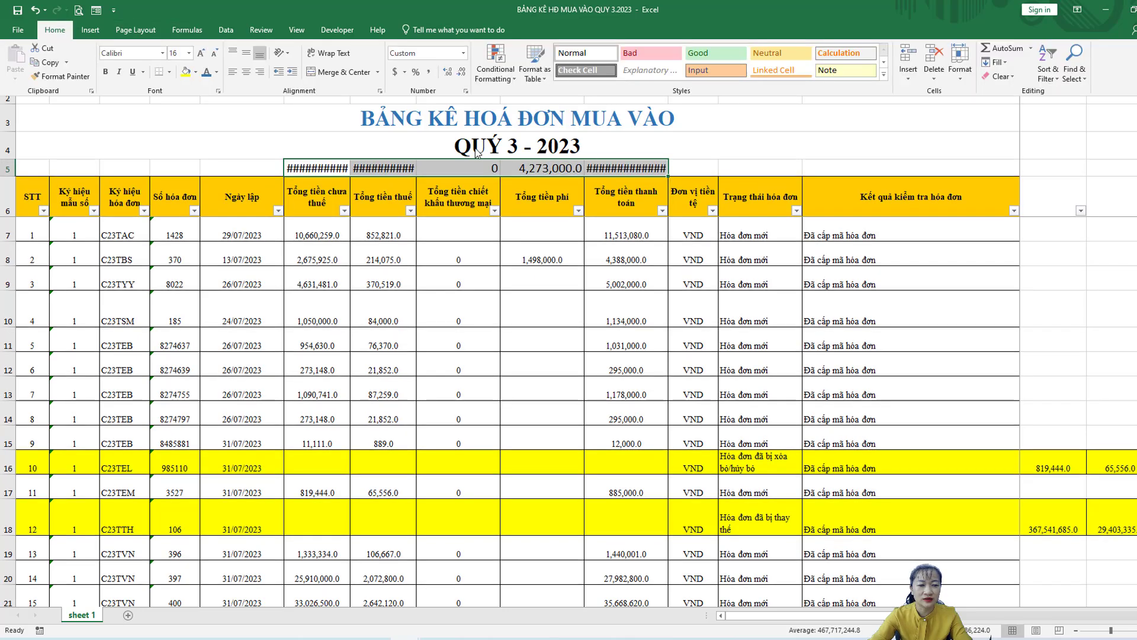
pyautogui.moveTo(352, 80); pyautogui.dragTo(474, 73)
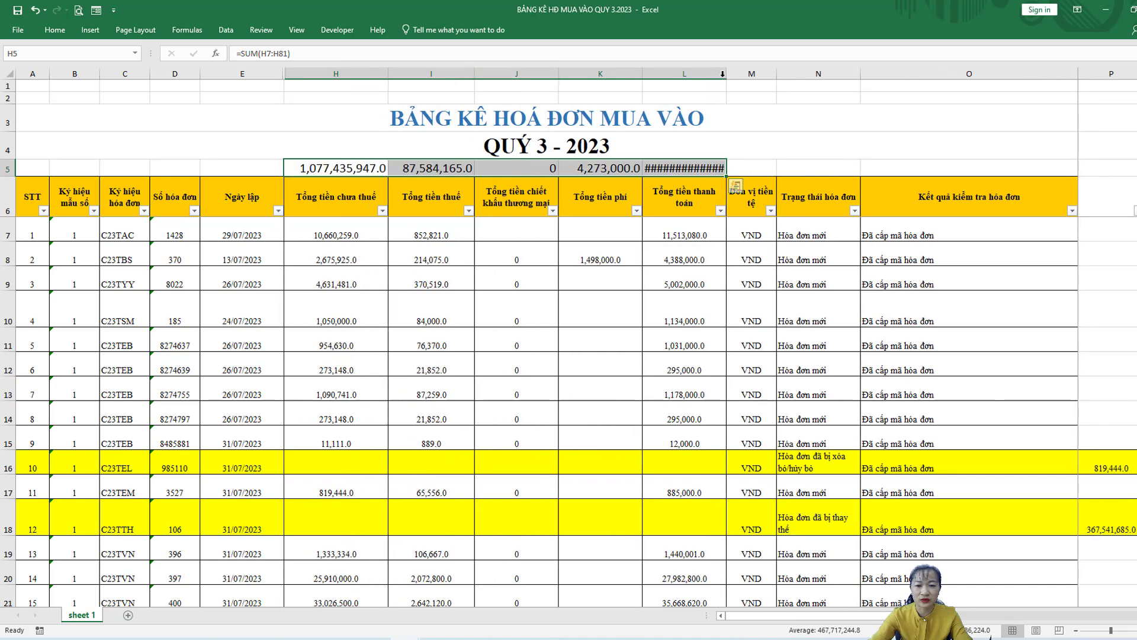
pyautogui.moveTo(724, 73); pyautogui.dragTo(745, 73)
# - Format the totals in H5:L5 with thousands separators and no decimals
pyautogui.click(348, 168)
pyautogui.moveTo(348, 168); pyautogui.dragTo(694, 168)
pyautogui.hotkey('ctrl', 'shift', '1')
pyautogui.click(431, 168)
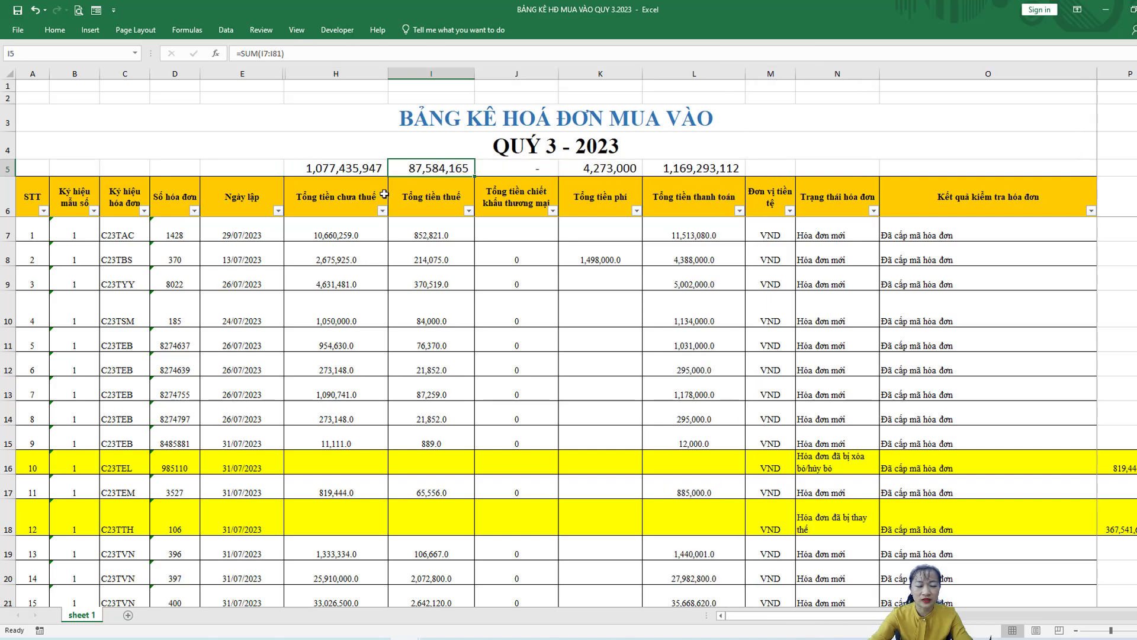
# - Review the row 5 totals for the pre-tax amount, tax, fees and total payment against their column headings
pyautogui.moveTo(323, 172); pyautogui.dragTo(695, 168)
pyautogui.click(410, 229)
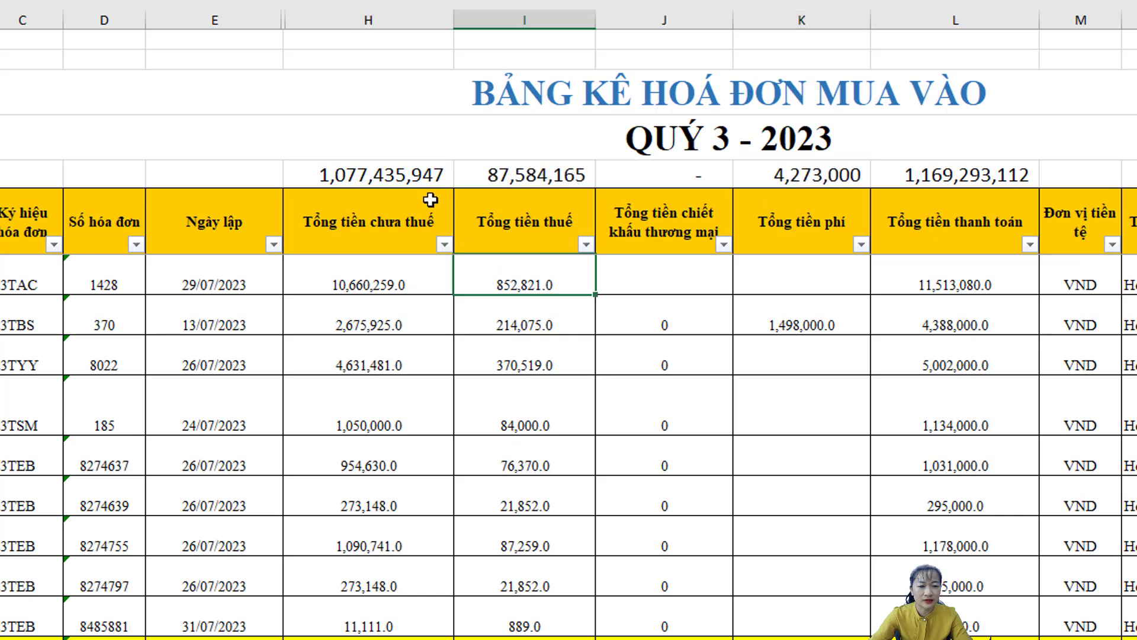
pyautogui.click(354, 196)
pyautogui.moveTo(399, 216); pyautogui.dragTo(405, 179)
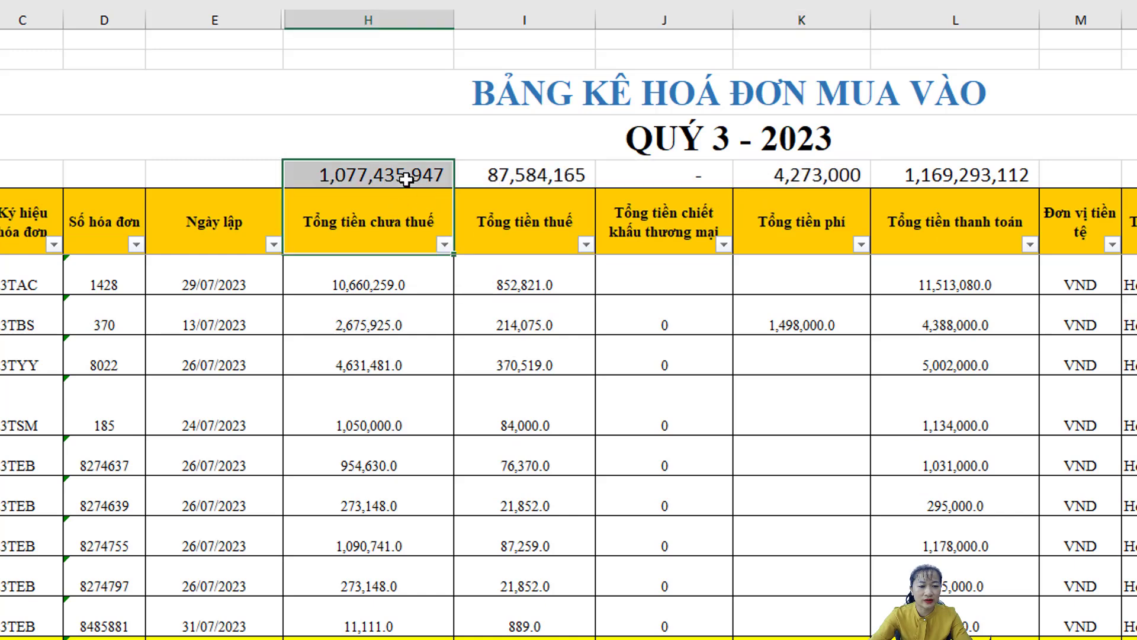
pyautogui.click(356, 178)
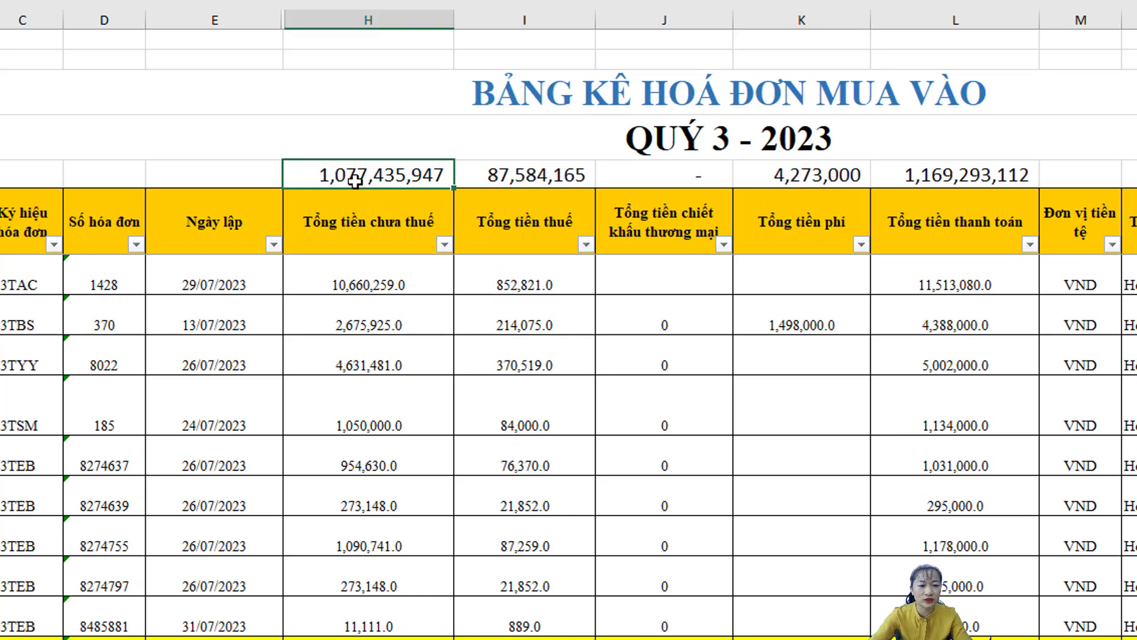
pyautogui.moveTo(367, 175); pyautogui.dragTo(378, 203)
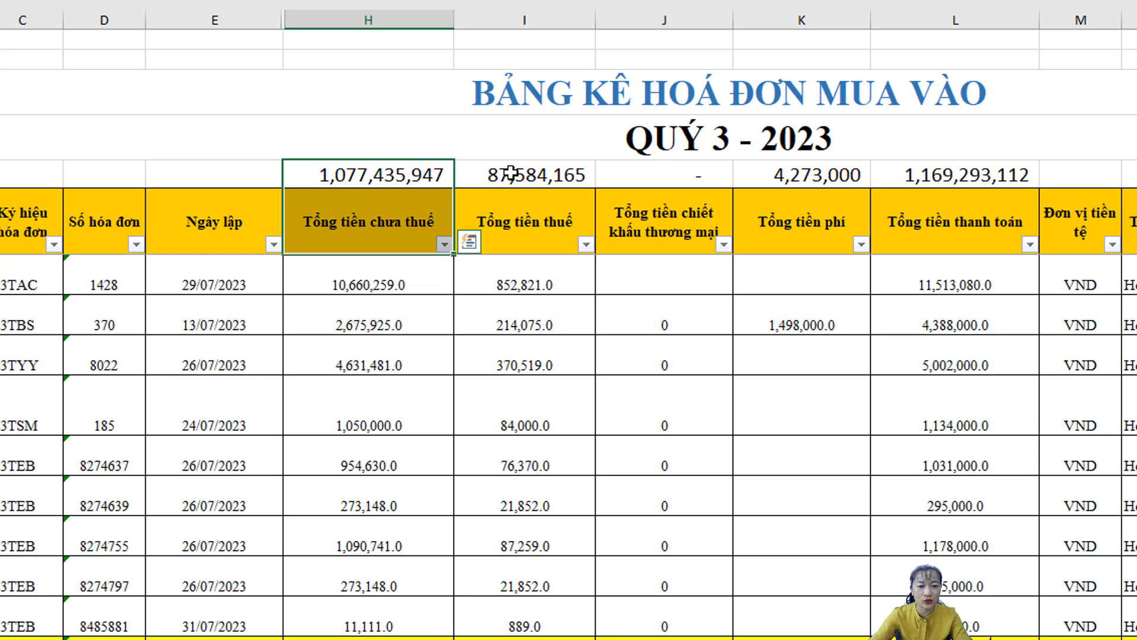
pyautogui.click(508, 243)
pyautogui.moveTo(515, 220); pyautogui.dragTo(518, 181)
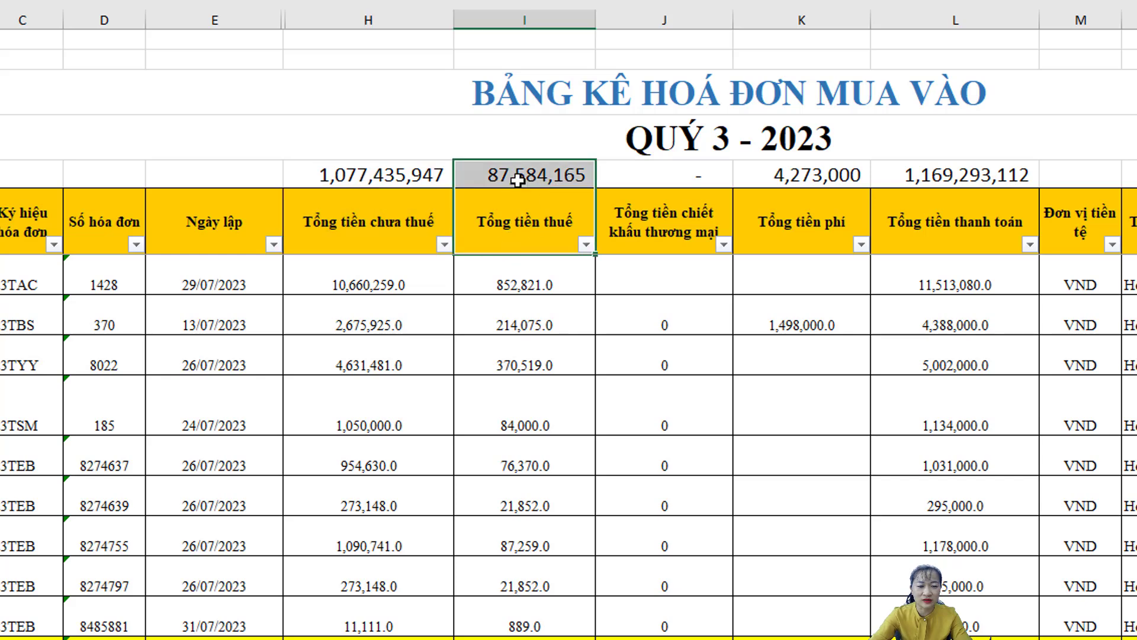
pyautogui.click(498, 178)
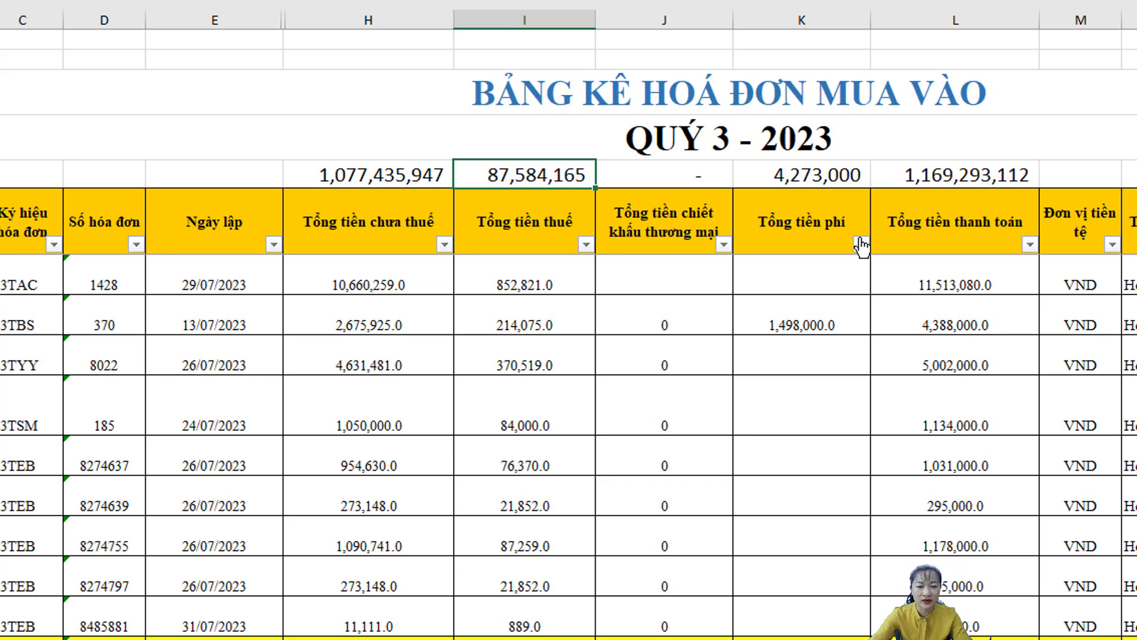
pyautogui.click(801, 234)
pyautogui.moveTo(813, 178); pyautogui.dragTo(820, 229)
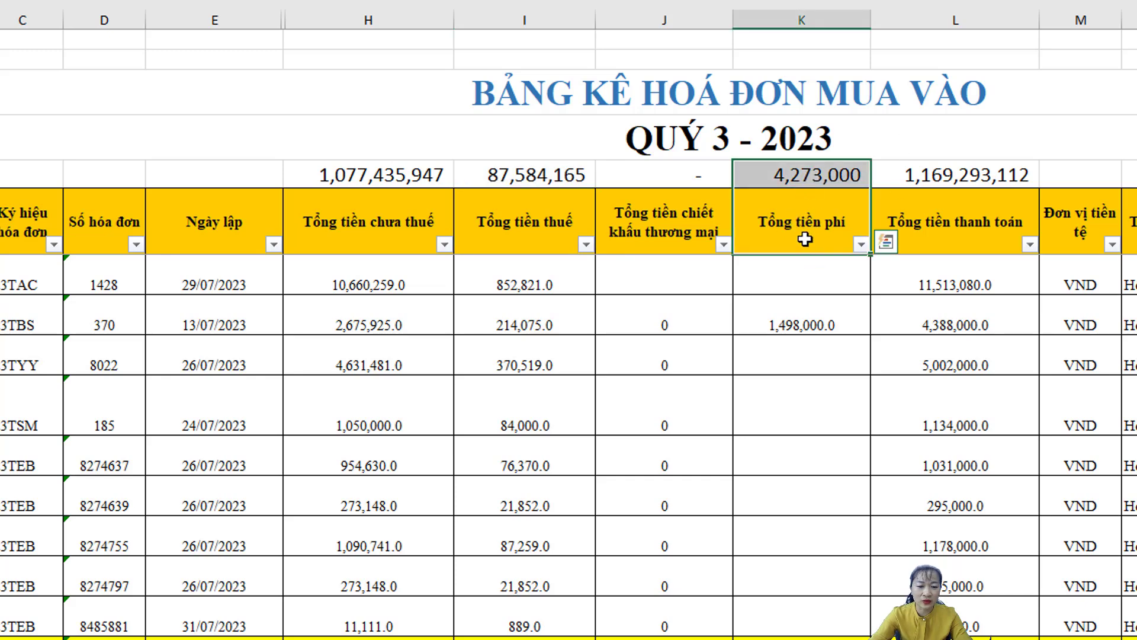
pyautogui.click(957, 224)
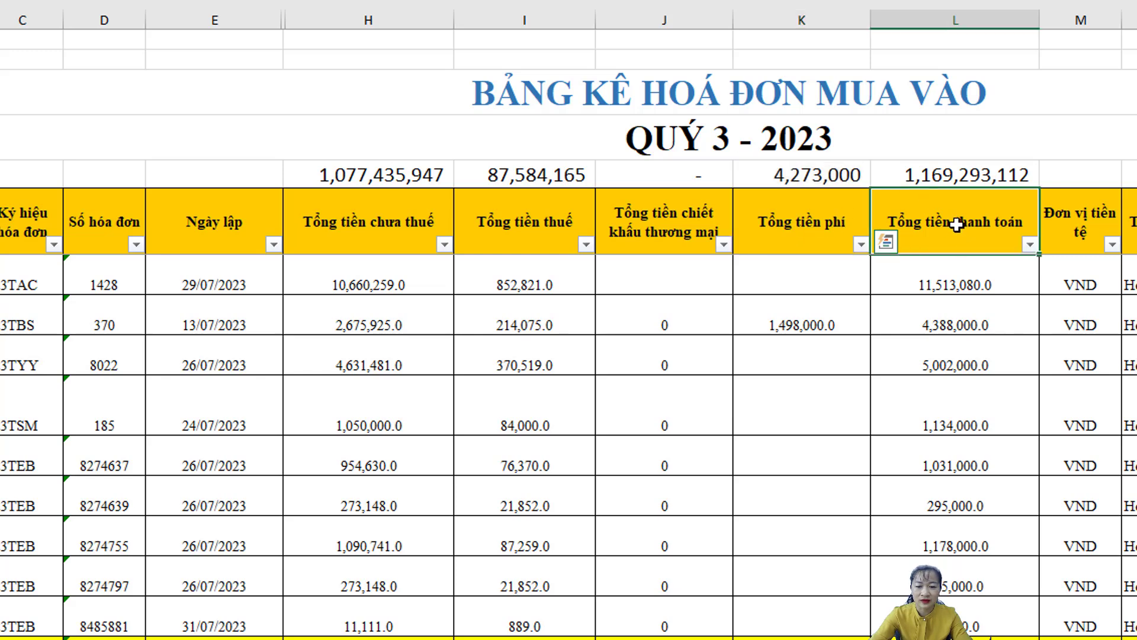
pyautogui.moveTo(957, 224); pyautogui.dragTo(957, 175)
pyautogui.click(957, 172)
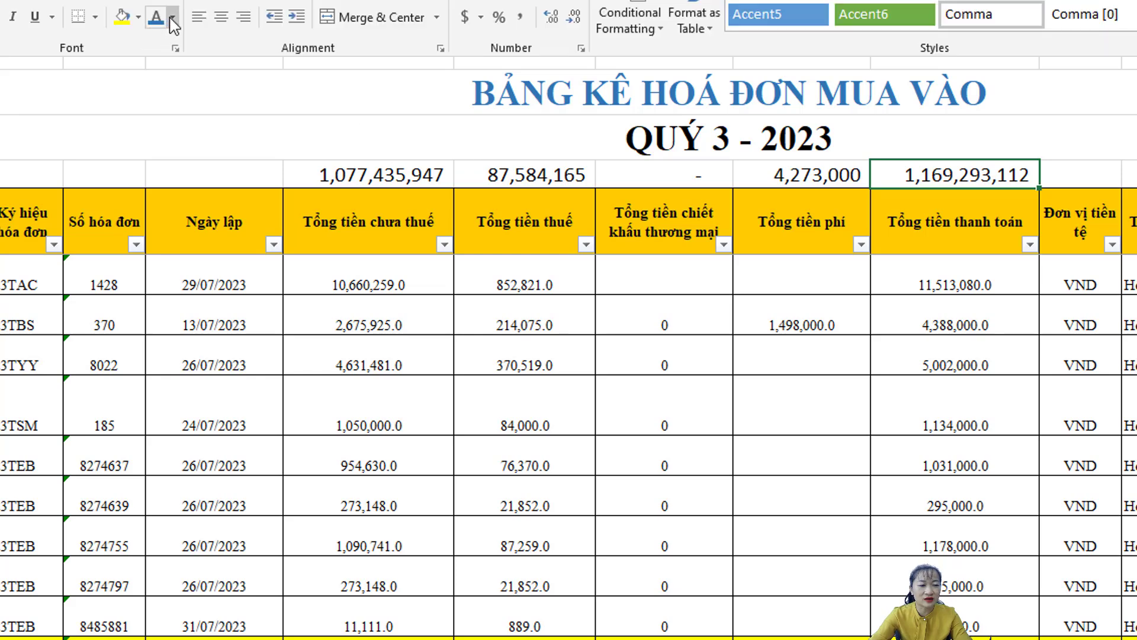
# - Make the pre-tax total in H5 and the fee total in K5 red and bold
pyautogui.click(172, 18)
pyautogui.click(655, 261)
pyautogui.click(379, 173)
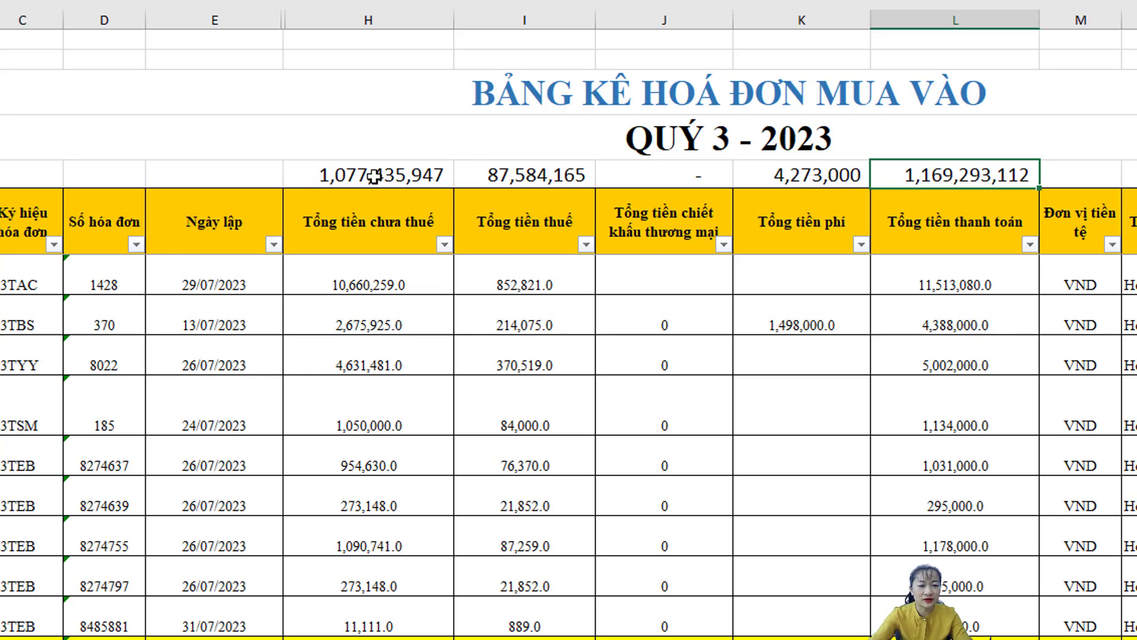
pyautogui.keyDown('shift'); pyautogui.click(823, 175); pyautogui.keyUp('shift')
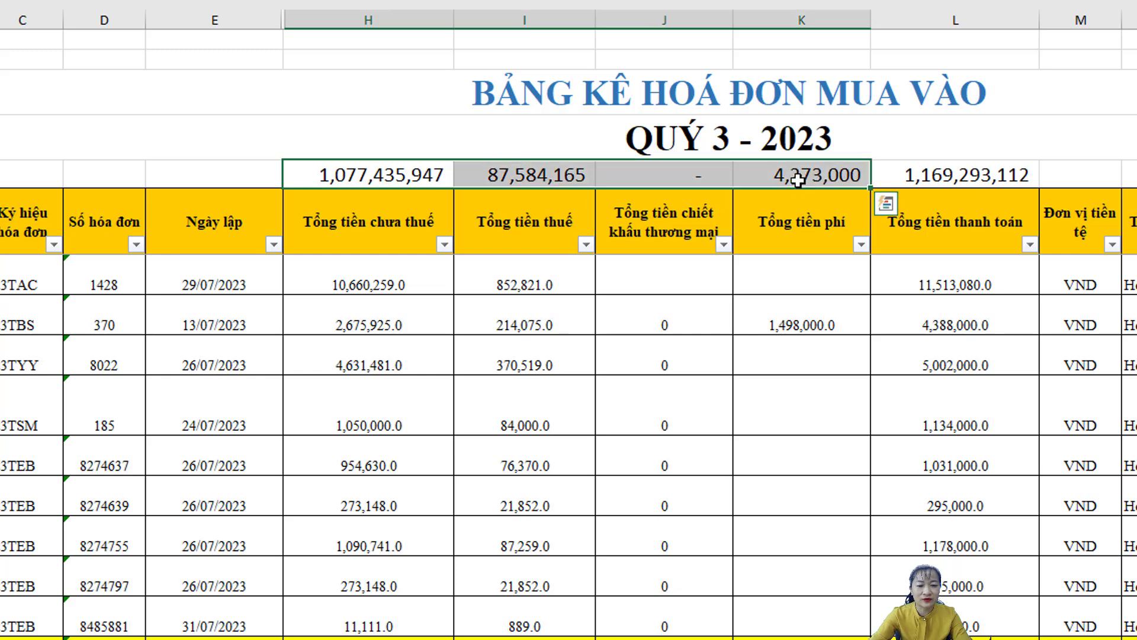
pyautogui.click(407, 180)
pyautogui.keyDown('ctrl'); pyautogui.click(866, 178); pyautogui.keyUp('ctrl')
pyautogui.click(173, 17)
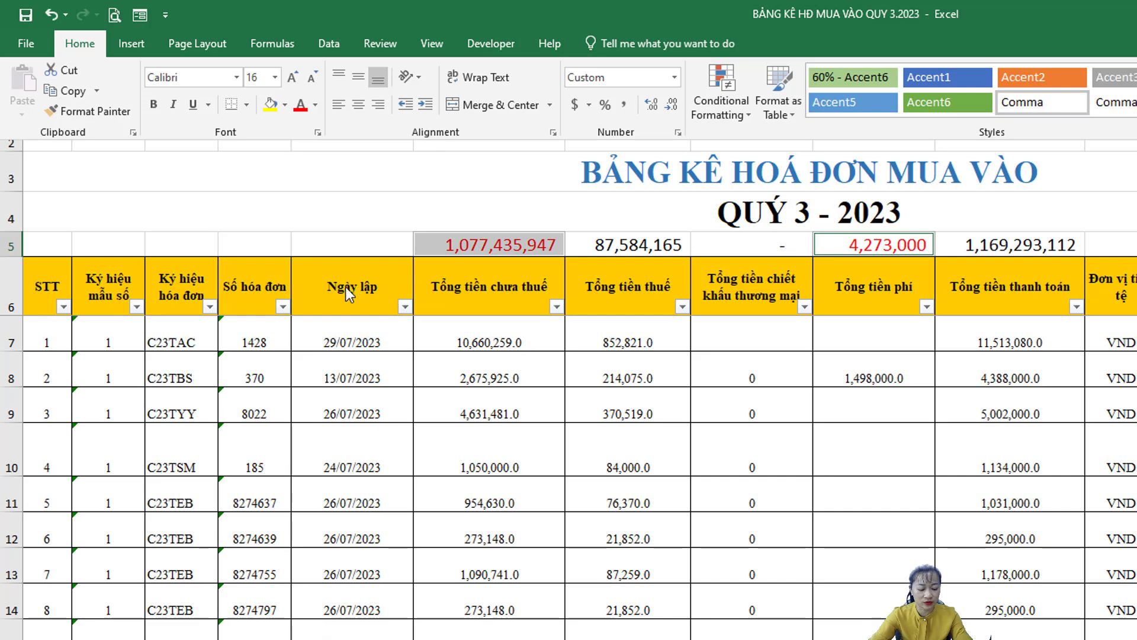
pyautogui.hotkey('ctrl', 'b')
# - Make the tax total in I5 bold blue and insert an empty row above the totals
pyautogui.click(681, 247)
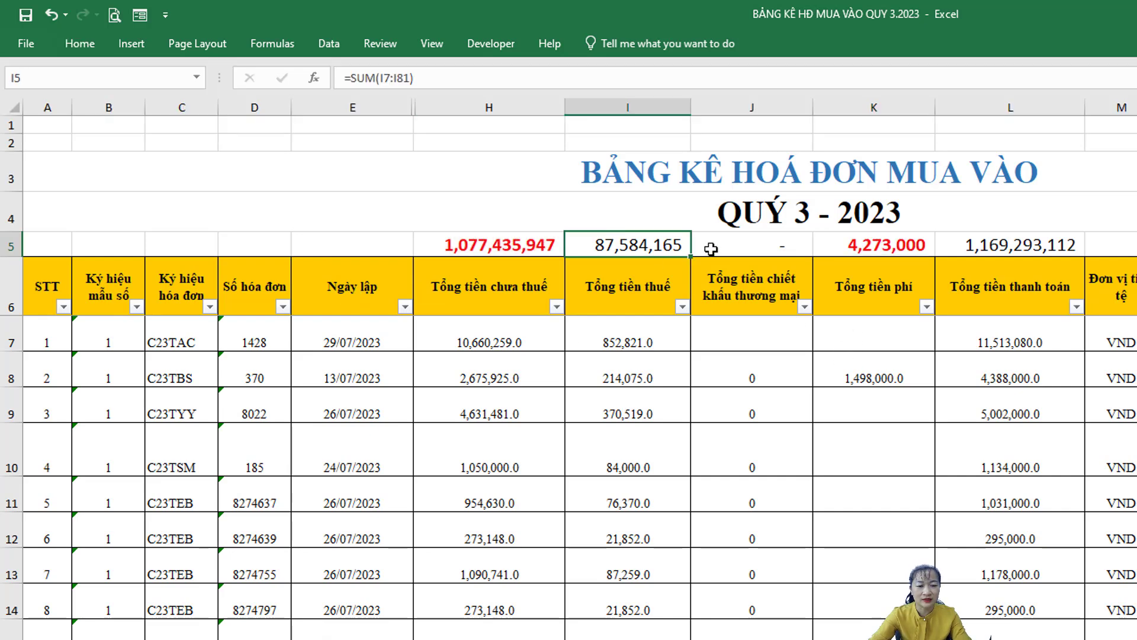
pyautogui.click(144, 49)
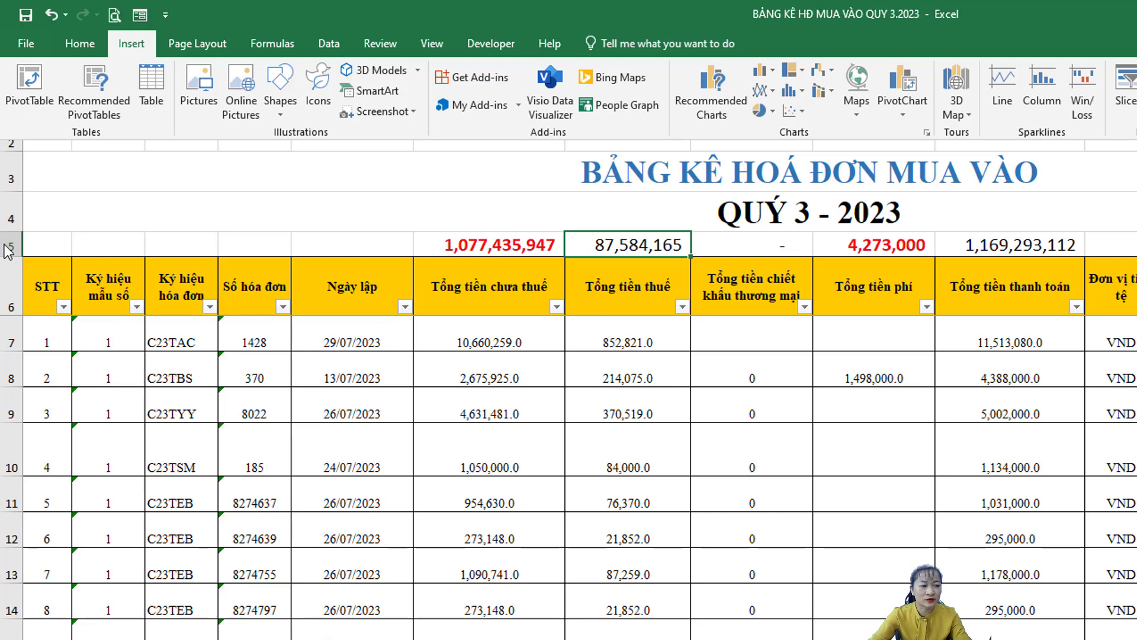
pyautogui.press('Escape')
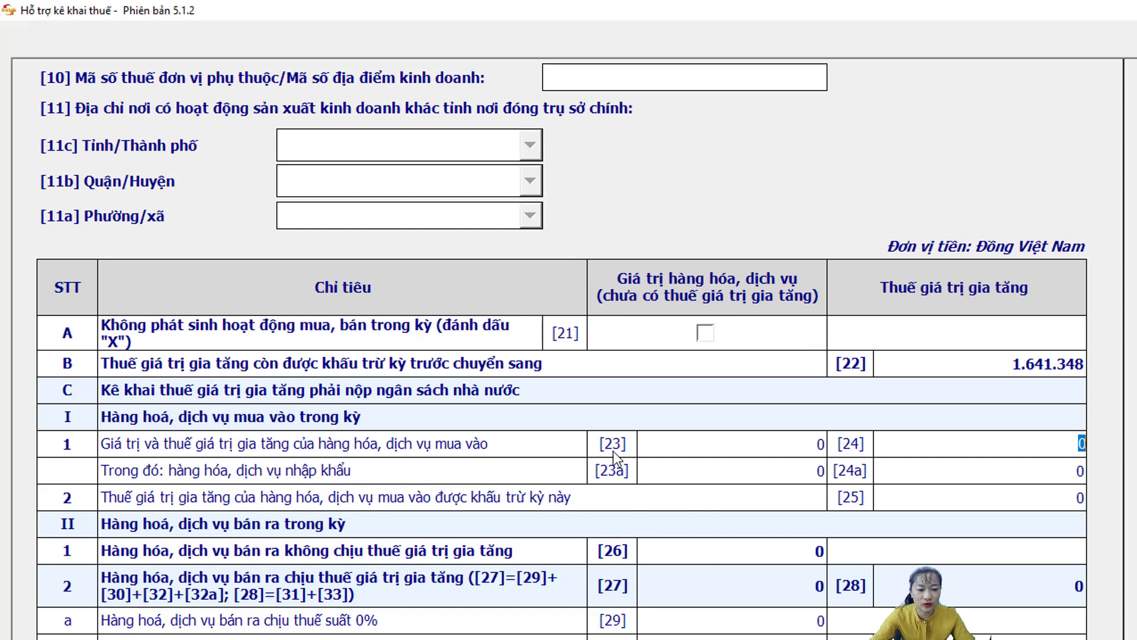
# - Match HTKK fields [23] and [24] with the pre-tax total in H6 and the tax total in I6 of the Excel list
pyautogui.click(655, 447)
pyautogui.click(901, 452)
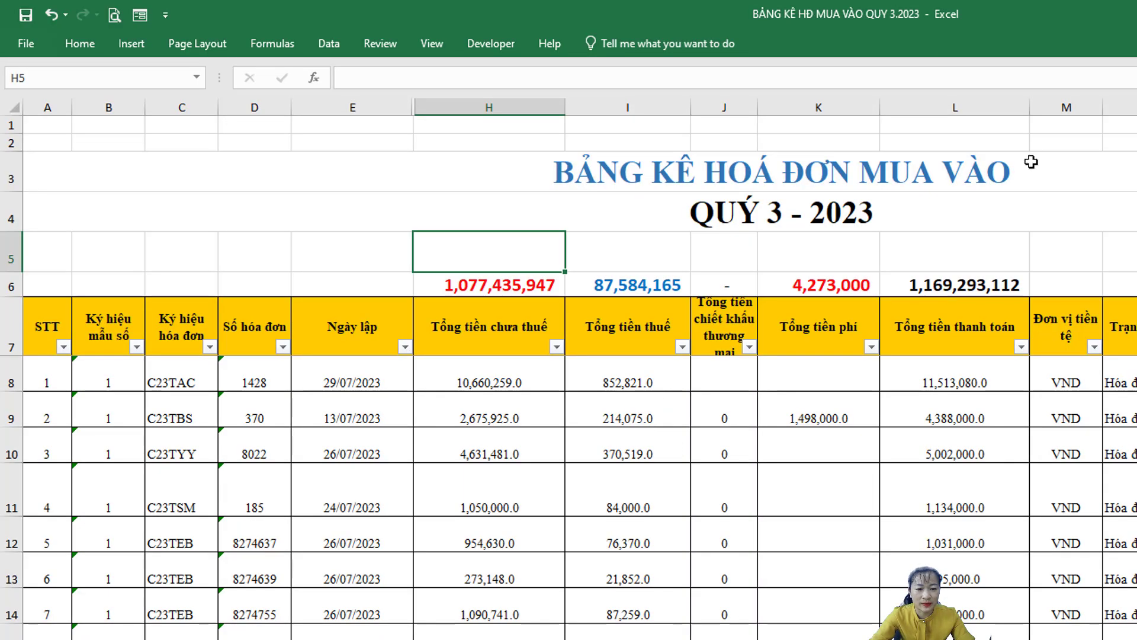
pyautogui.click(495, 283)
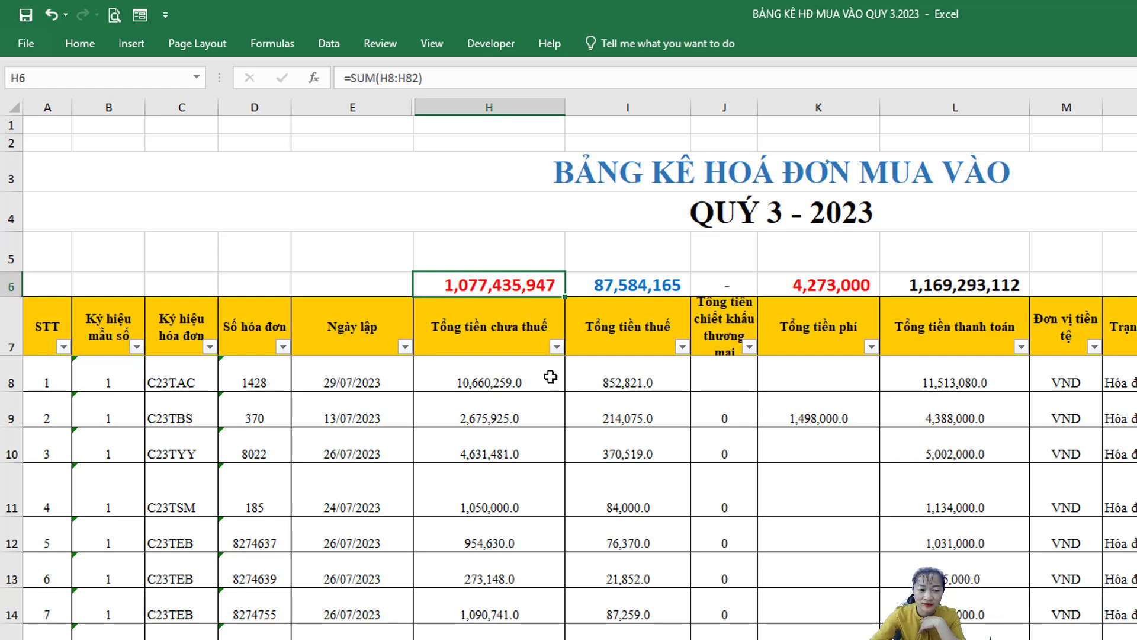
pyautogui.moveTo(617, 285)
pyautogui.mouseDown()
pyautogui.moveTo(623, 342)
pyautogui.moveTo(627, 279)
pyautogui.mouseUp()
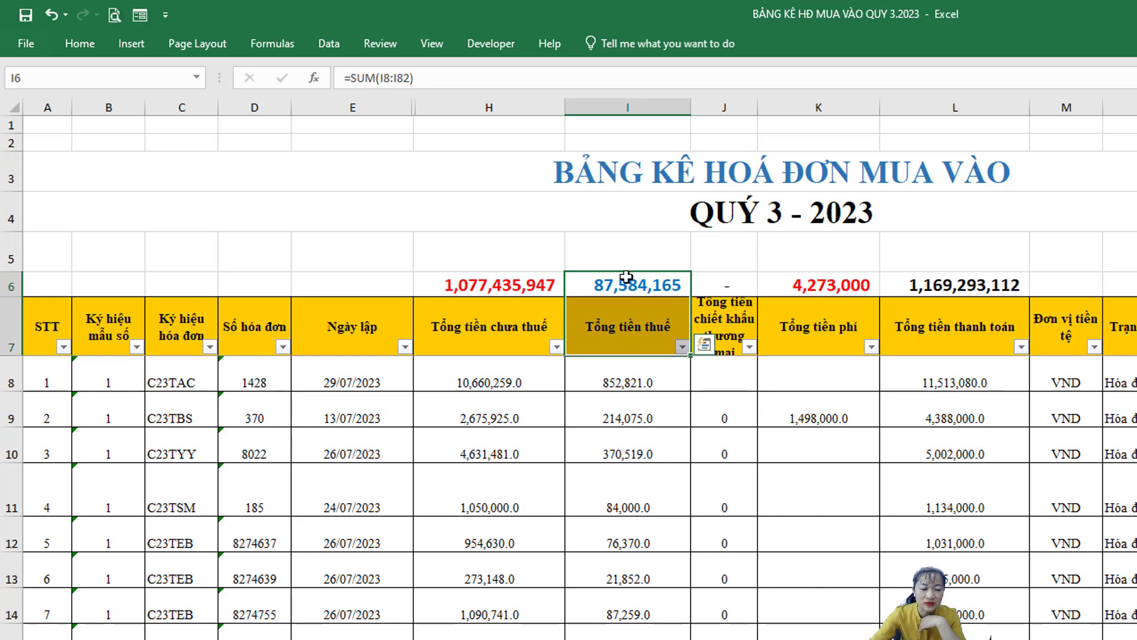
# - Enter the label [24] in I5 above the tax total
pyautogui.click(628, 259)
pyautogui.write('[24')
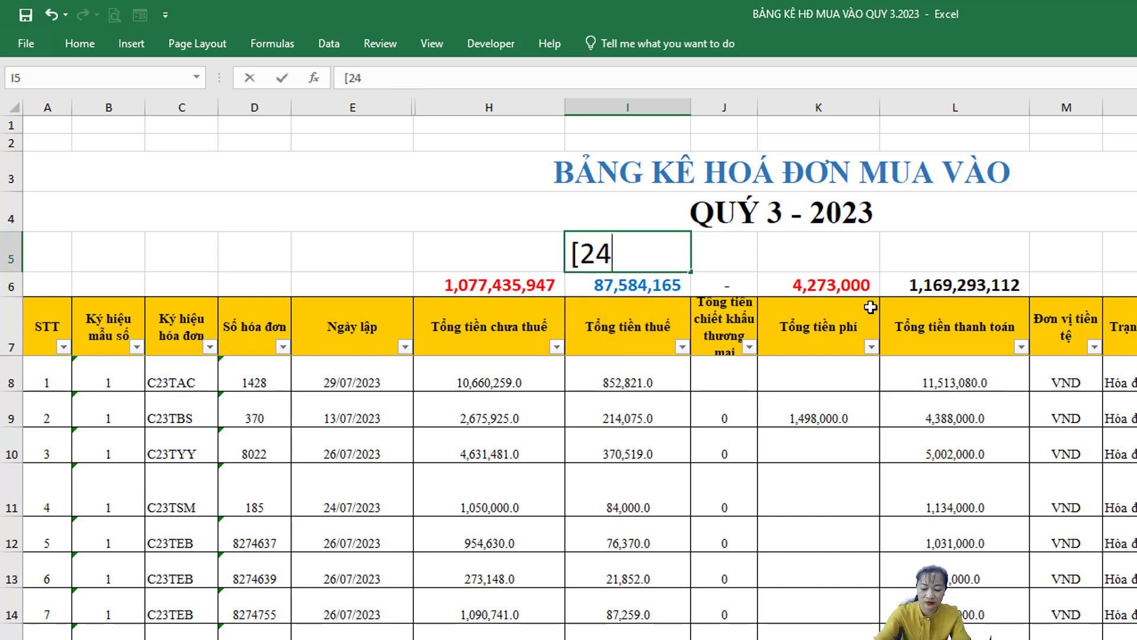
pyautogui.write(']Ư')
pyautogui.press('BackSpace')
pyautogui.write('\\')
pyautogui.press('Return')
pyautogui.press('Up')
pyautogui.press('Right')
pyautogui.press('Right')
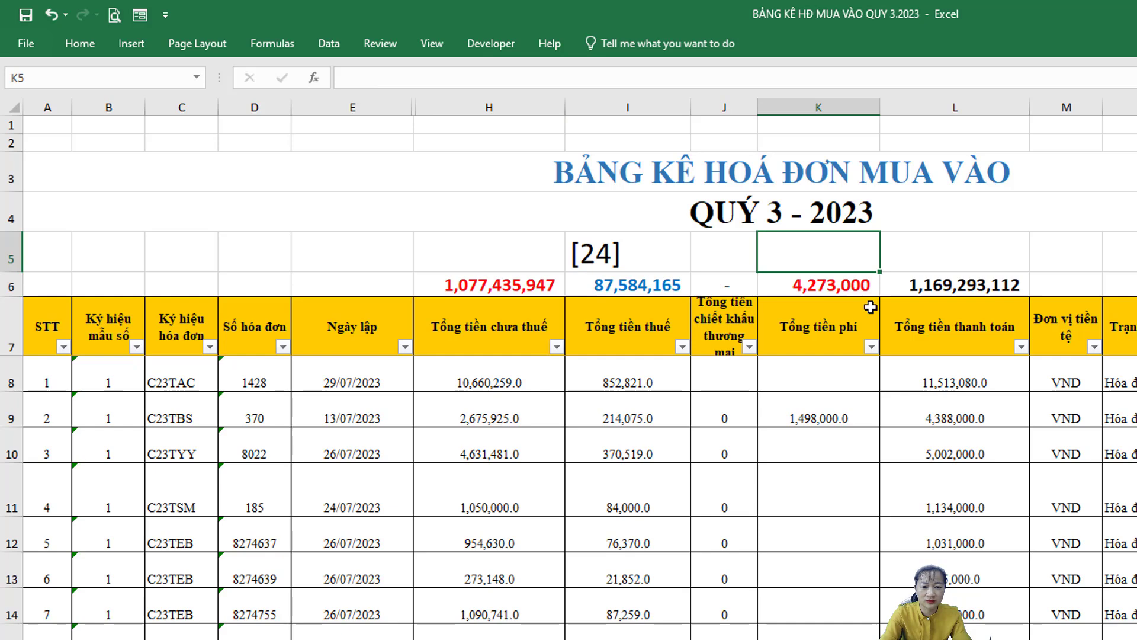
# - Enter the label [23] in H5 above the pre-tax total
pyautogui.press('Left')
pyautogui.press('Left')
pyautogui.press('Left')
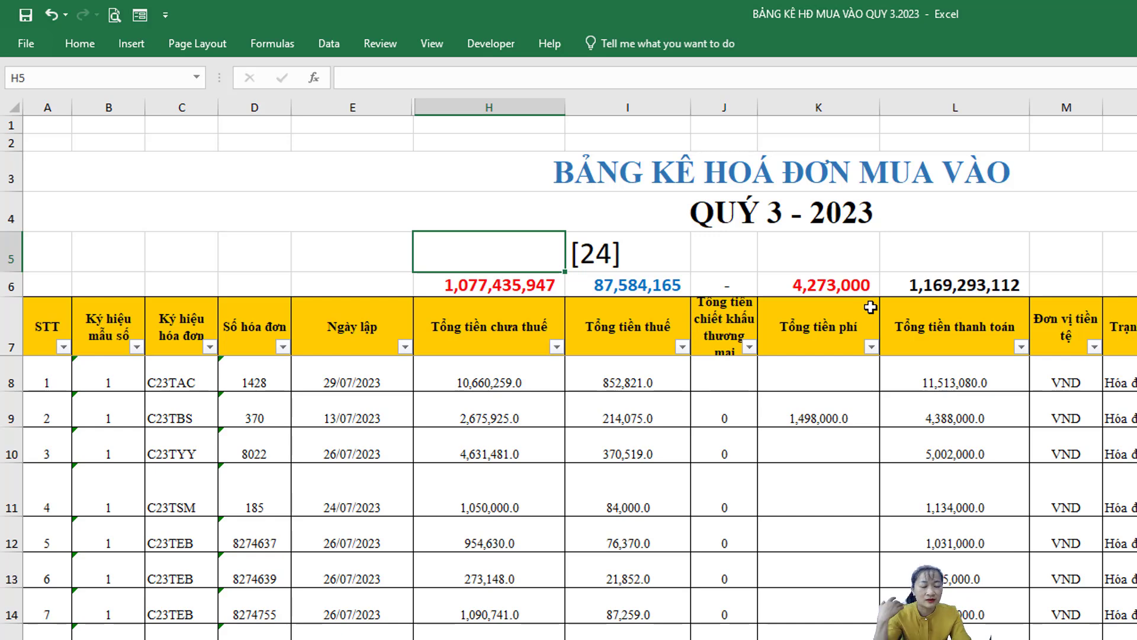
pyautogui.write('[')
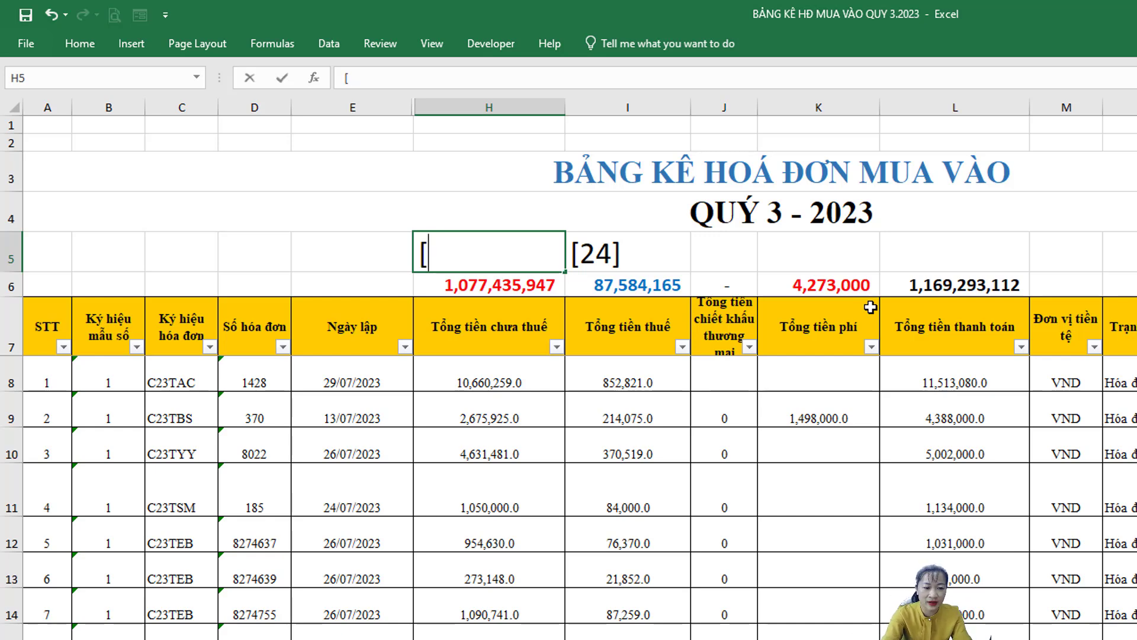
pyautogui.write('23]')
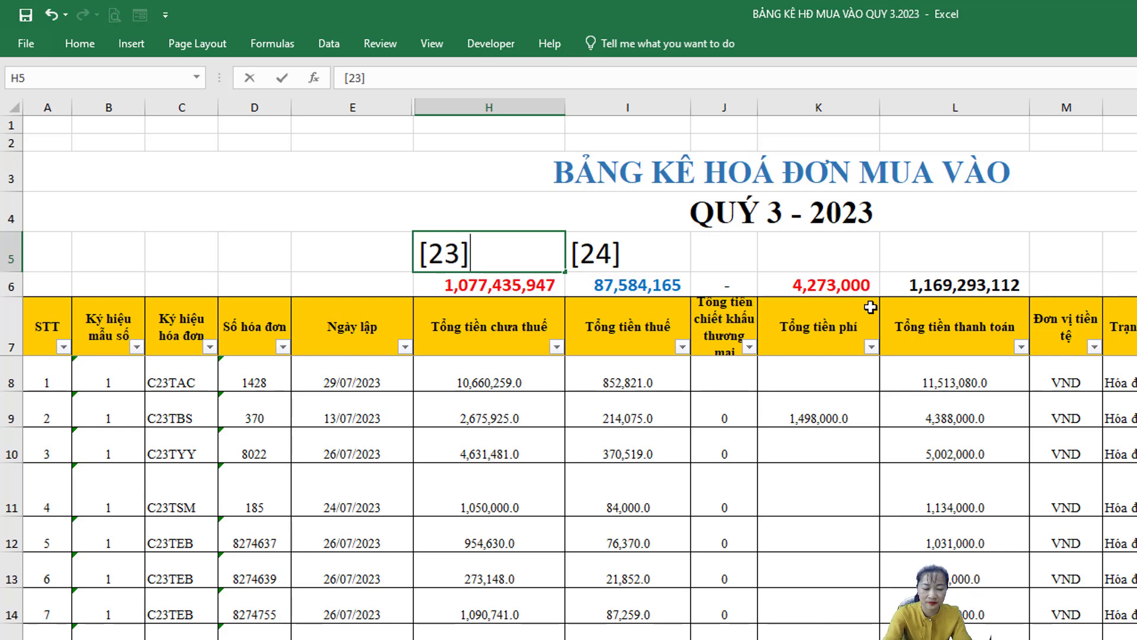
pyautogui.press('Return')
pyautogui.press('Up')
pyautogui.press('Right')
pyautogui.press('Left')
pyautogui.hotkey('ctrl', 'c')
pyautogui.press('Right')
pyautogui.press('Right')
pyautogui.hotkey('ctrl', 'v')
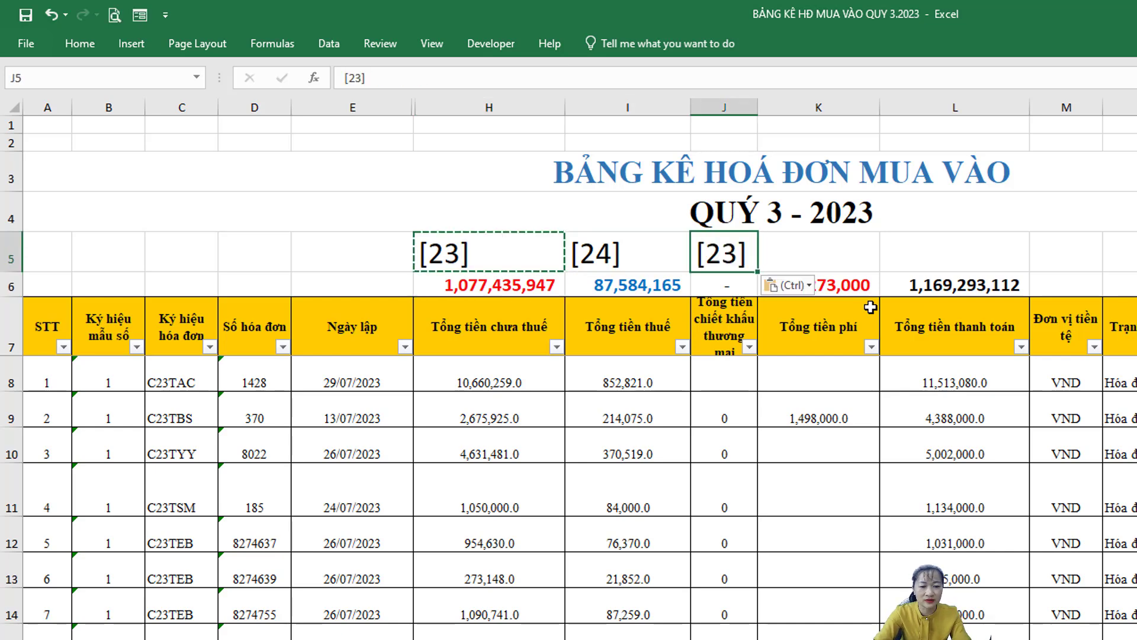
pyautogui.press('ctrl')
pyautogui.press('Escape')
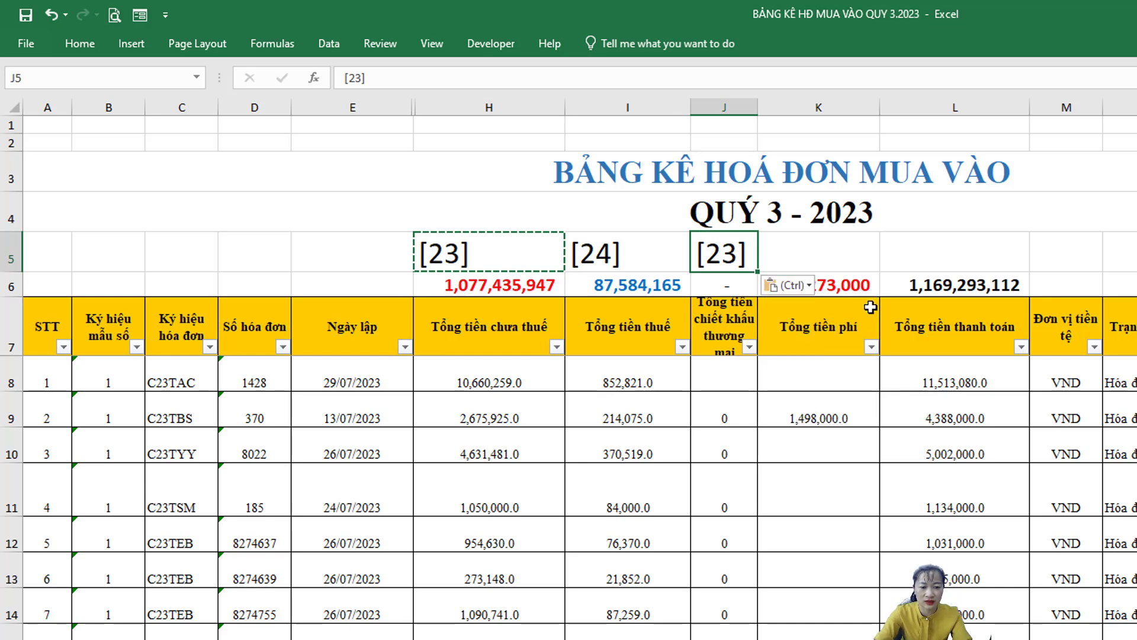
pyautogui.press('Delete')
pyautogui.press('Right')
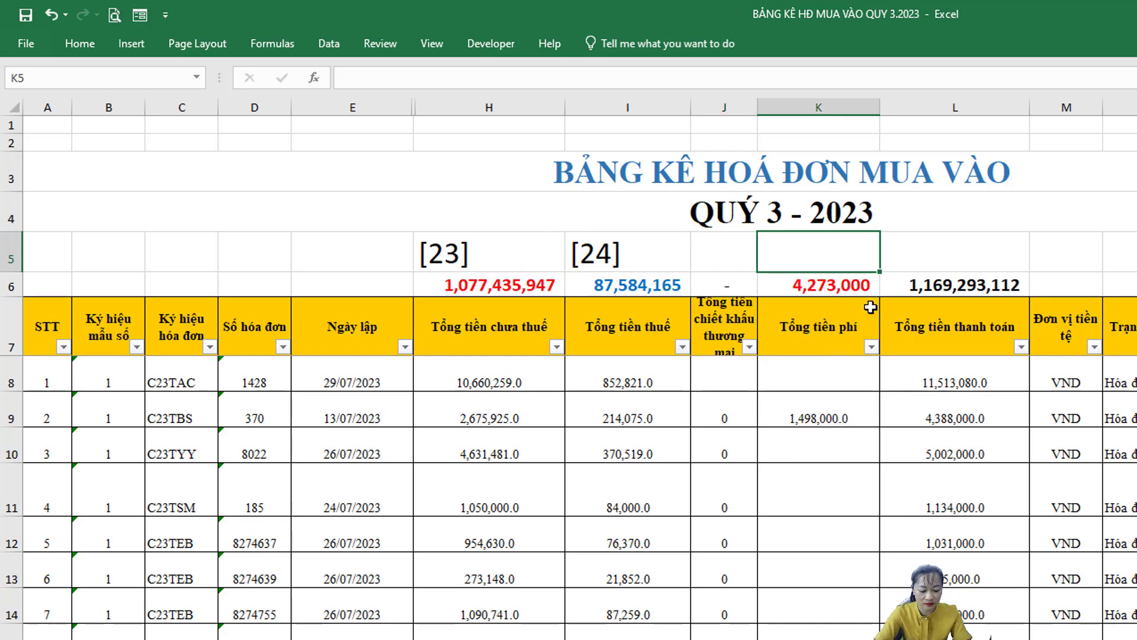
# - Copy the [23] label from H5 into K5 above the fee total
pyautogui.press('Left')
pyautogui.press('Left')
pyautogui.press('Left')
pyautogui.hotkey('ctrl', 'c')
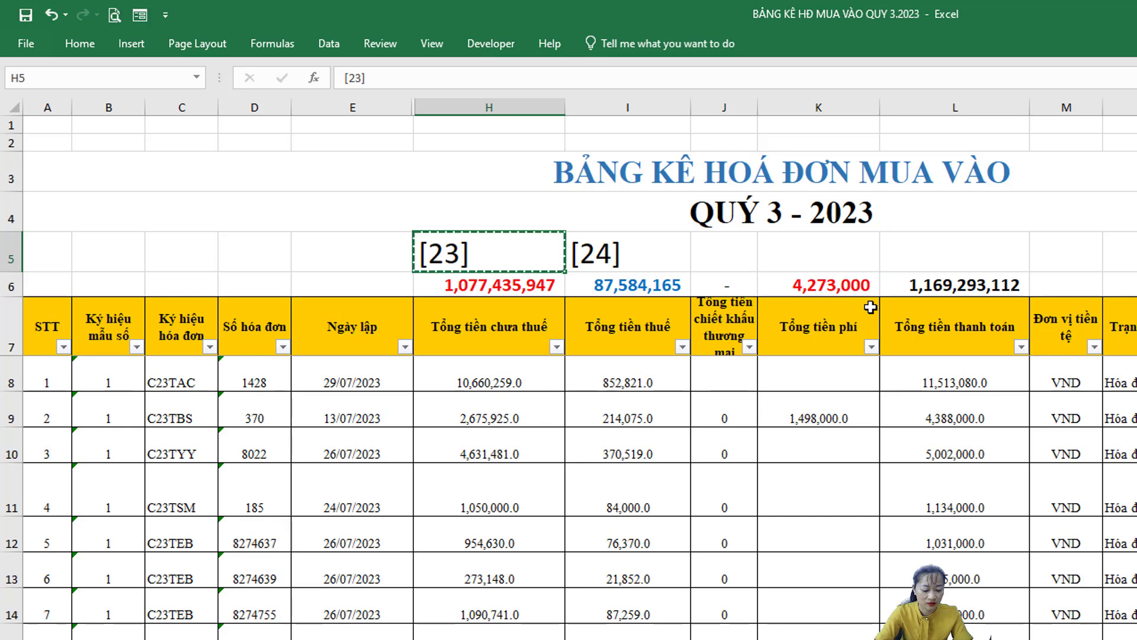
pyautogui.press('Right')
pyautogui.press('Right')
pyautogui.press('Right')
pyautogui.hotkey('ctrl', 'v')
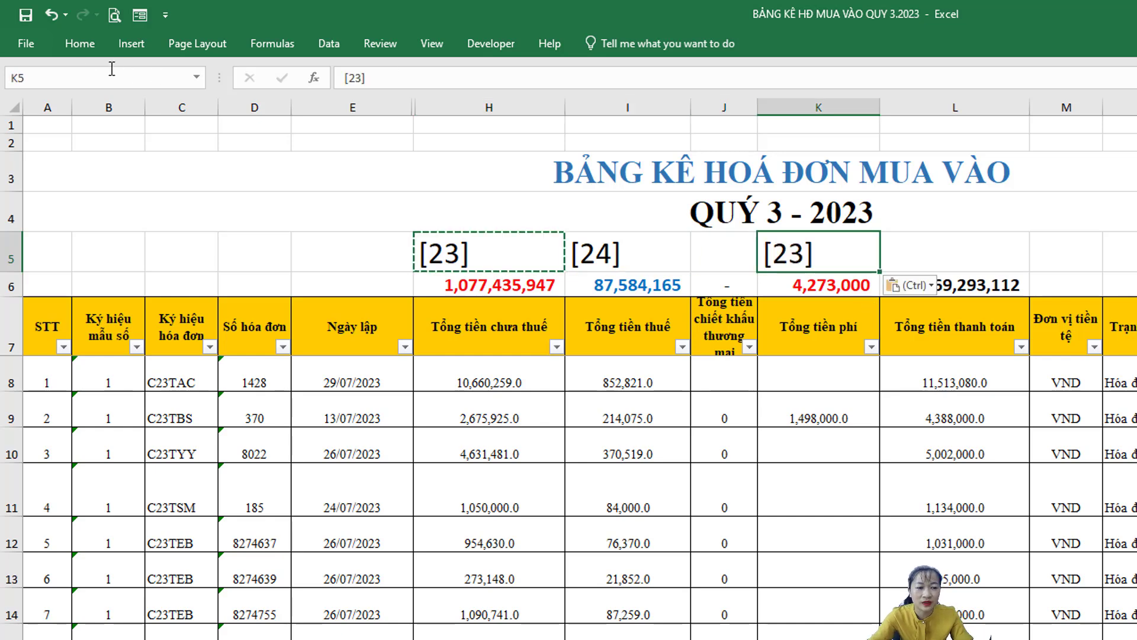
# - Examine the fee column entries and compare the fee total in K6 with the pre-tax total in H6, both labelled [23]
pyautogui.press('Down')
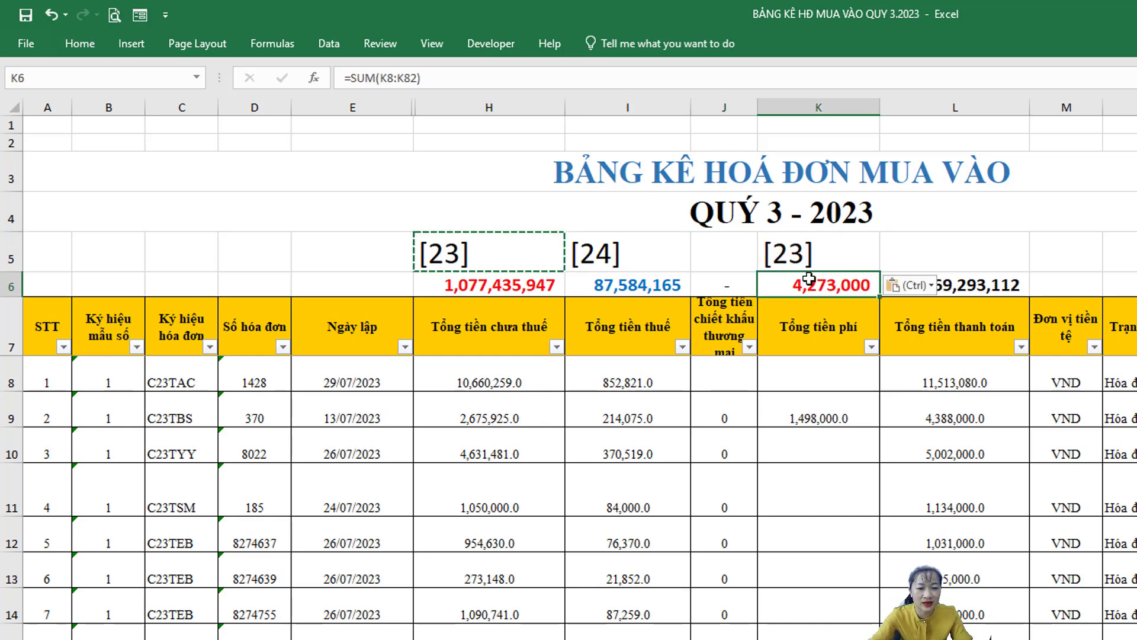
pyautogui.click(473, 292)
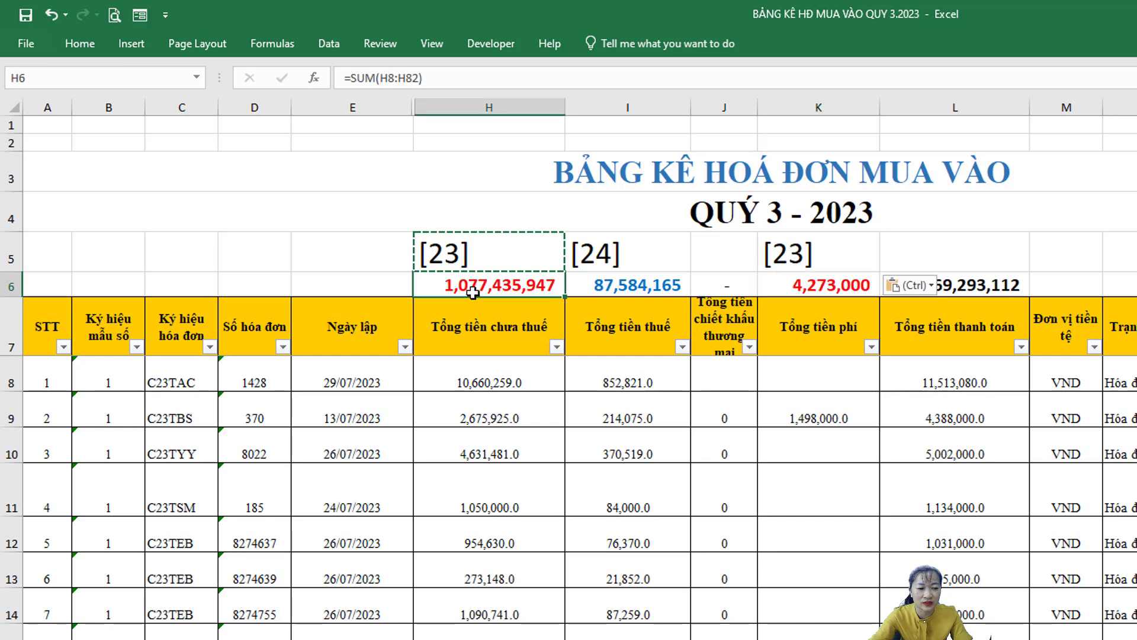
pyautogui.click(474, 341)
pyautogui.click(800, 347)
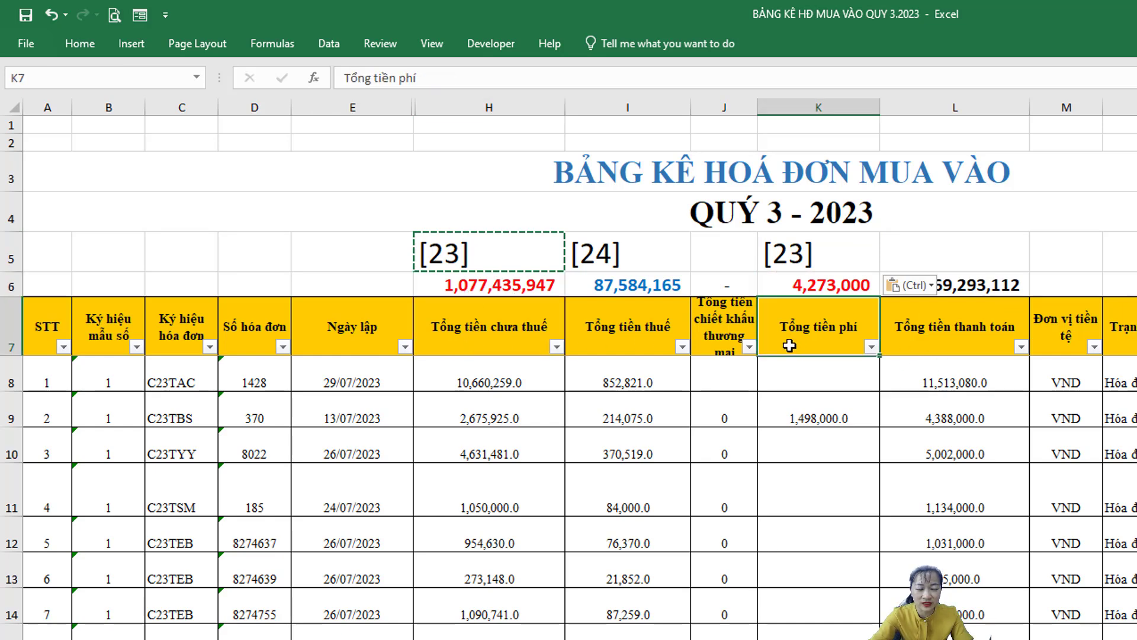
pyautogui.moveTo(791, 362)
pyautogui.mouseDown()
pyautogui.moveTo(820, 417)
pyautogui.moveTo(821, 639)
pyautogui.mouseUp()
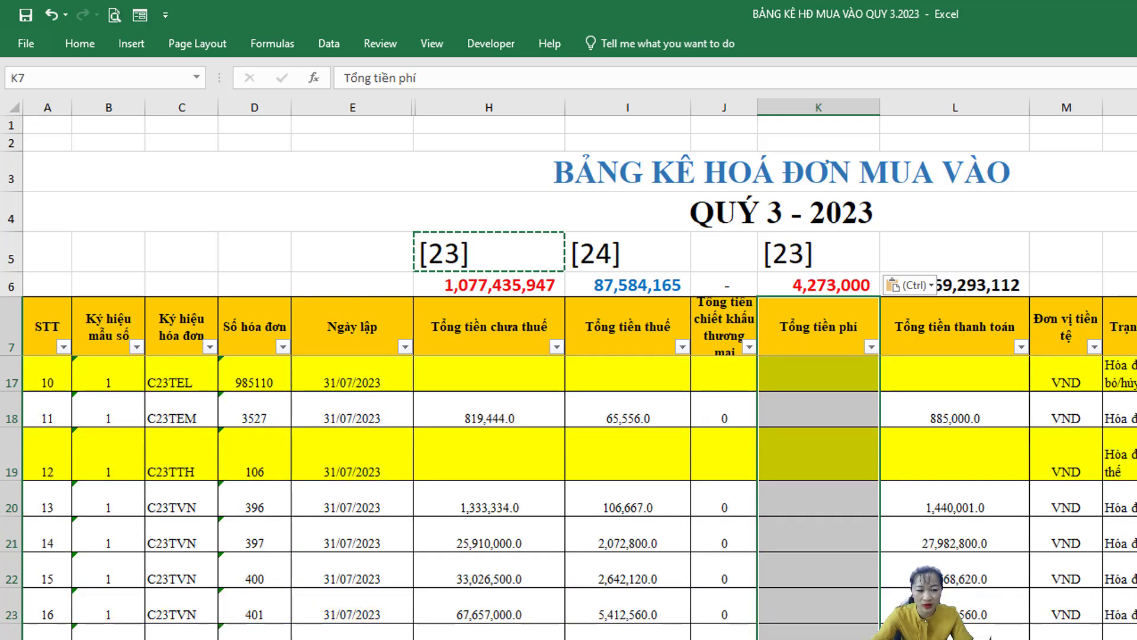
pyautogui.click(805, 313)
pyautogui.moveTo(807, 288); pyautogui.dragTo(805, 450)
pyautogui.click(808, 415)
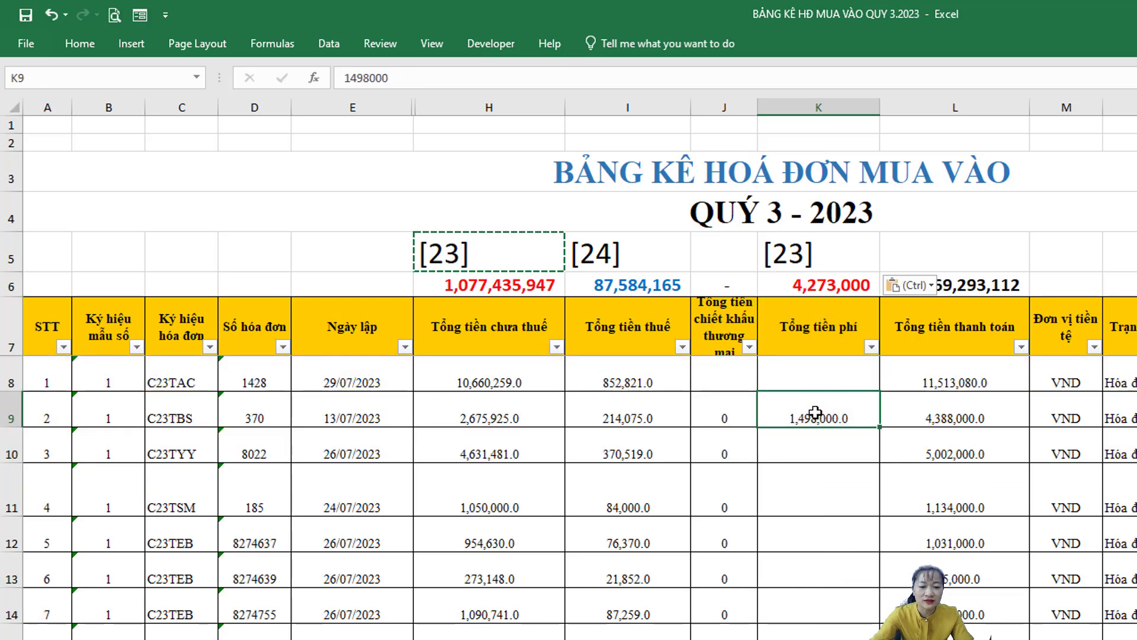
pyautogui.click(811, 288)
pyautogui.click(508, 289)
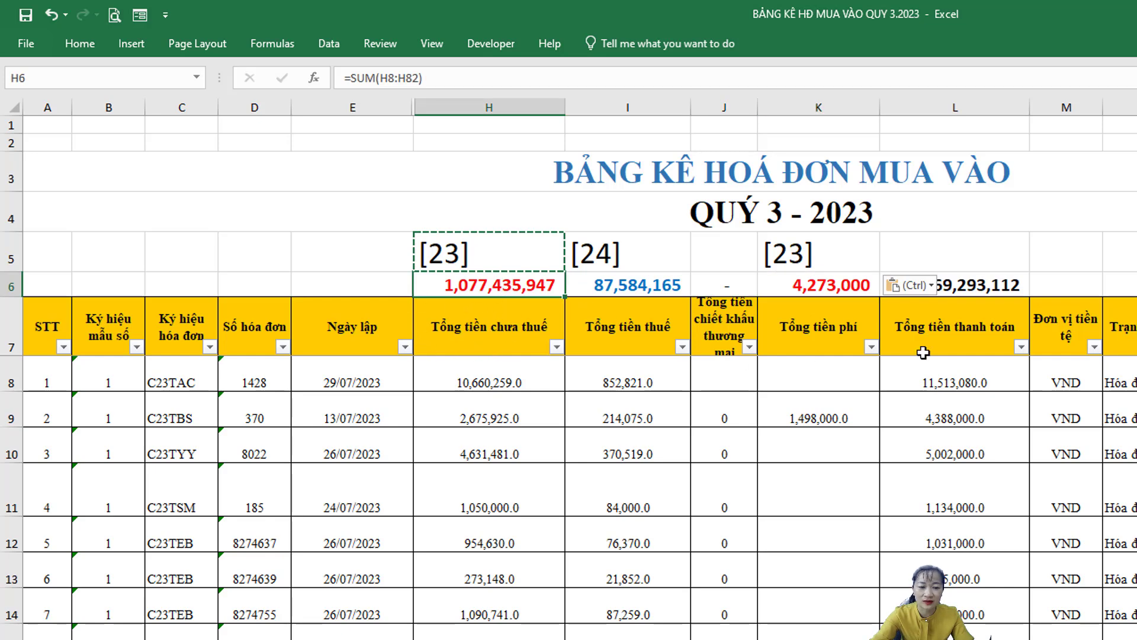
pyautogui.click(804, 336)
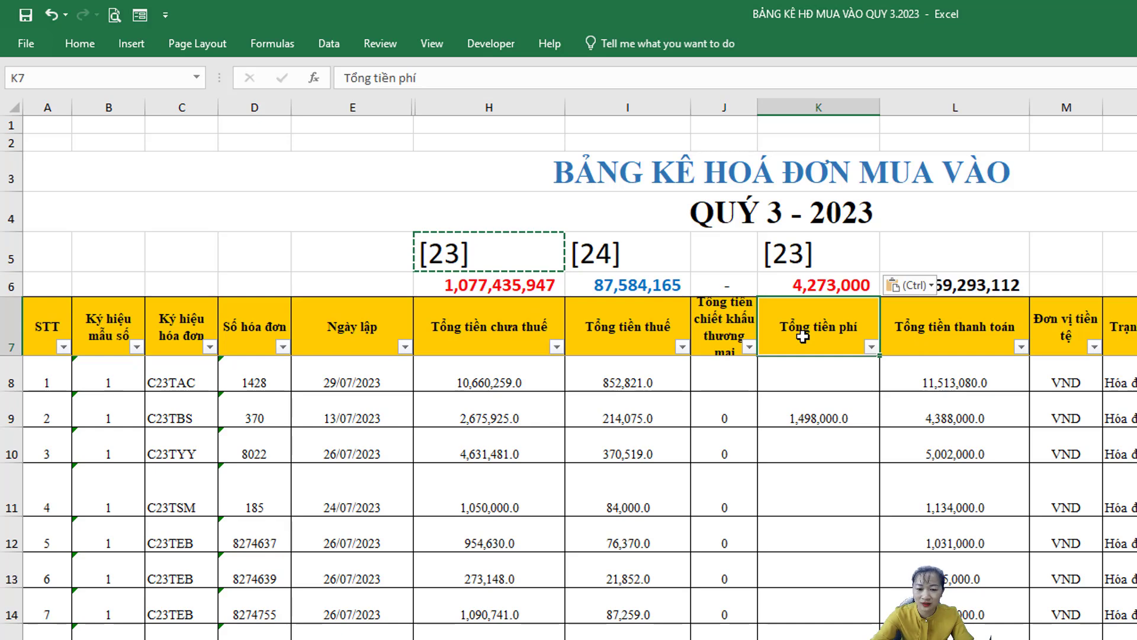
pyautogui.click(837, 280)
pyautogui.click(828, 325)
pyautogui.click(833, 285)
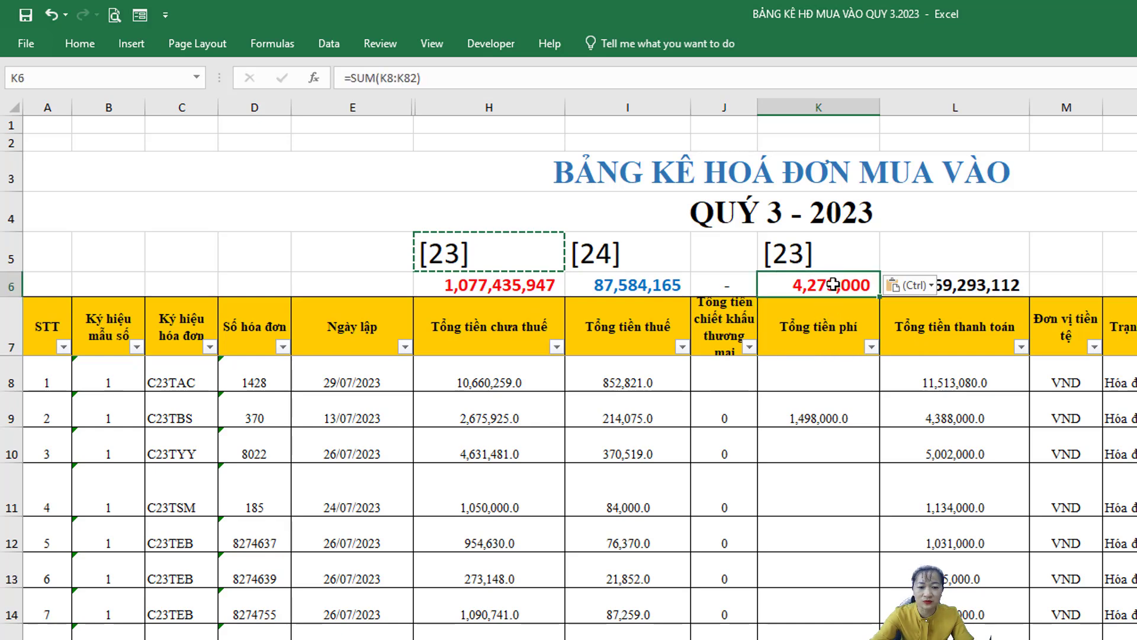
# - Clear the copy selection and center the declaration code labels across H5:L5
pyautogui.click(505, 247)
pyautogui.keyDown('shift'); pyautogui.click(804, 256); pyautogui.keyUp('shift')
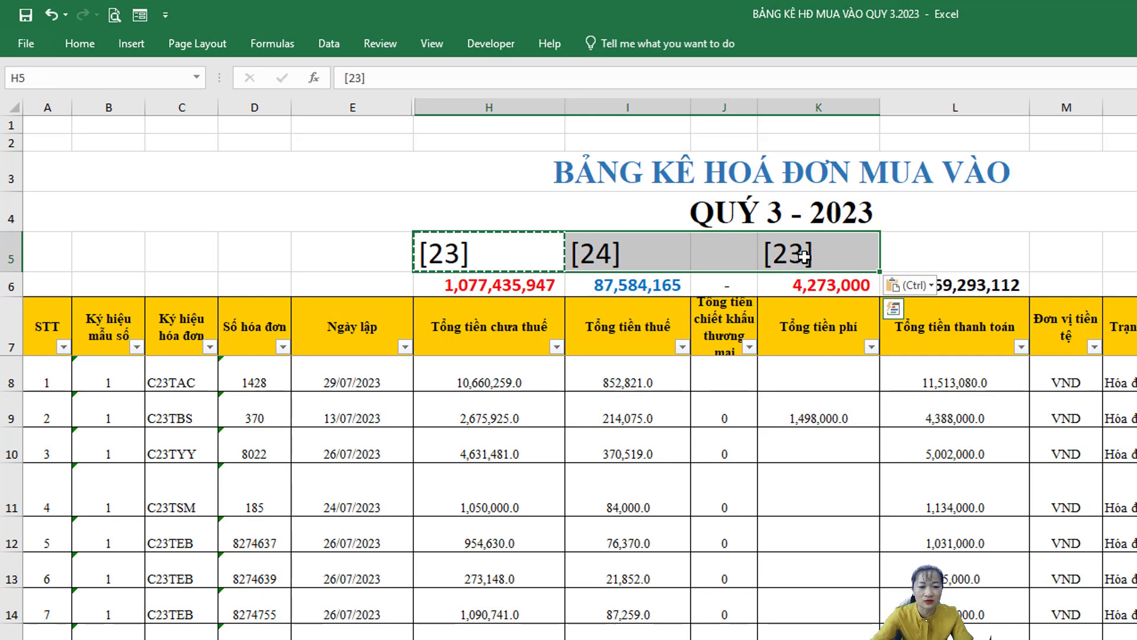
pyautogui.click(804, 256)
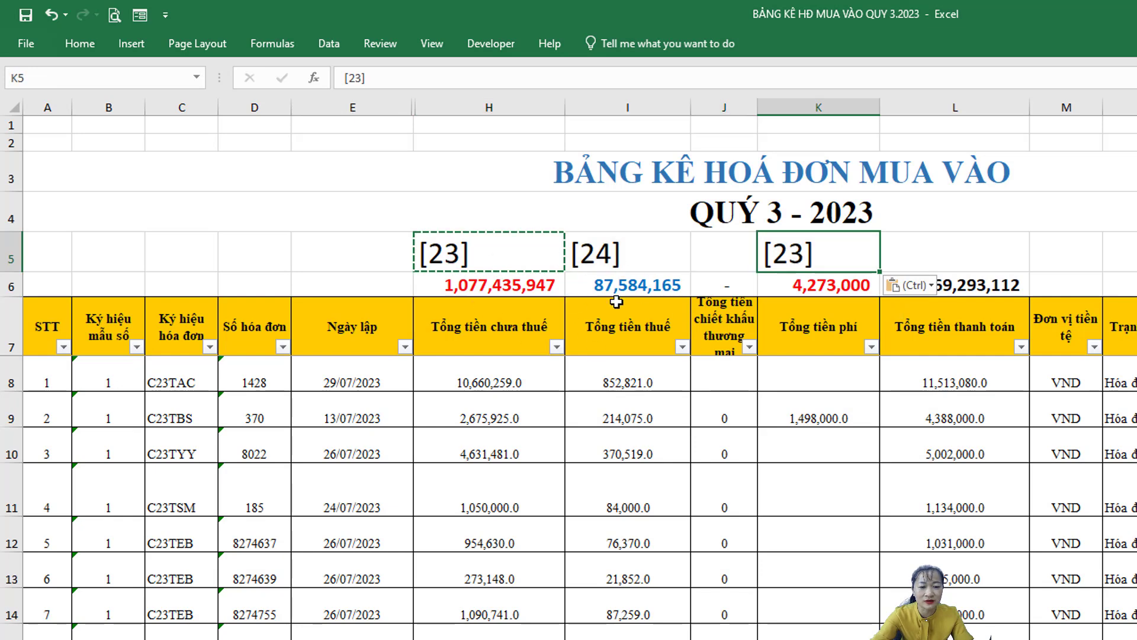
pyautogui.keyDown('shift'); pyautogui.click(506, 253); pyautogui.keyUp('shift')
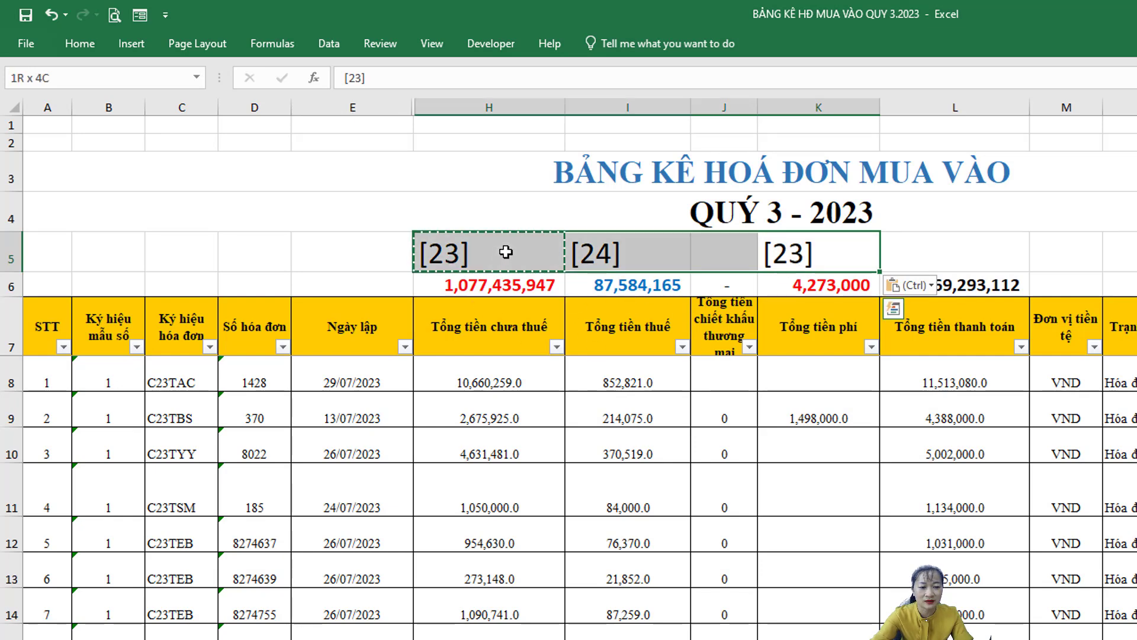
pyautogui.click(509, 252)
pyautogui.press('Escape')
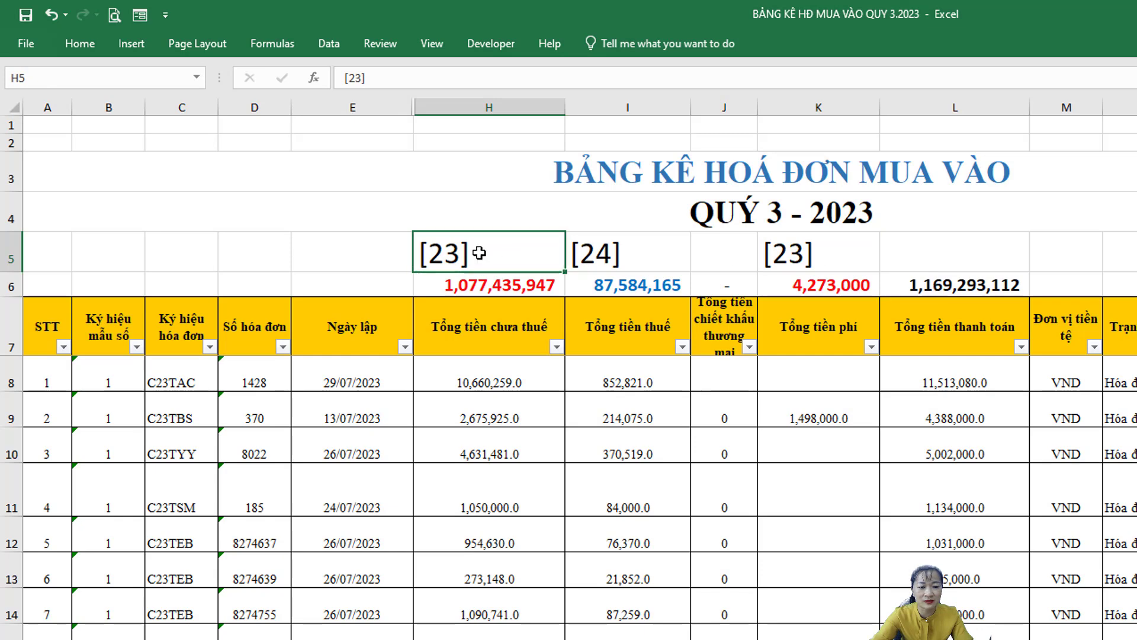
pyautogui.moveTo(479, 253); pyautogui.dragTo(955, 253)
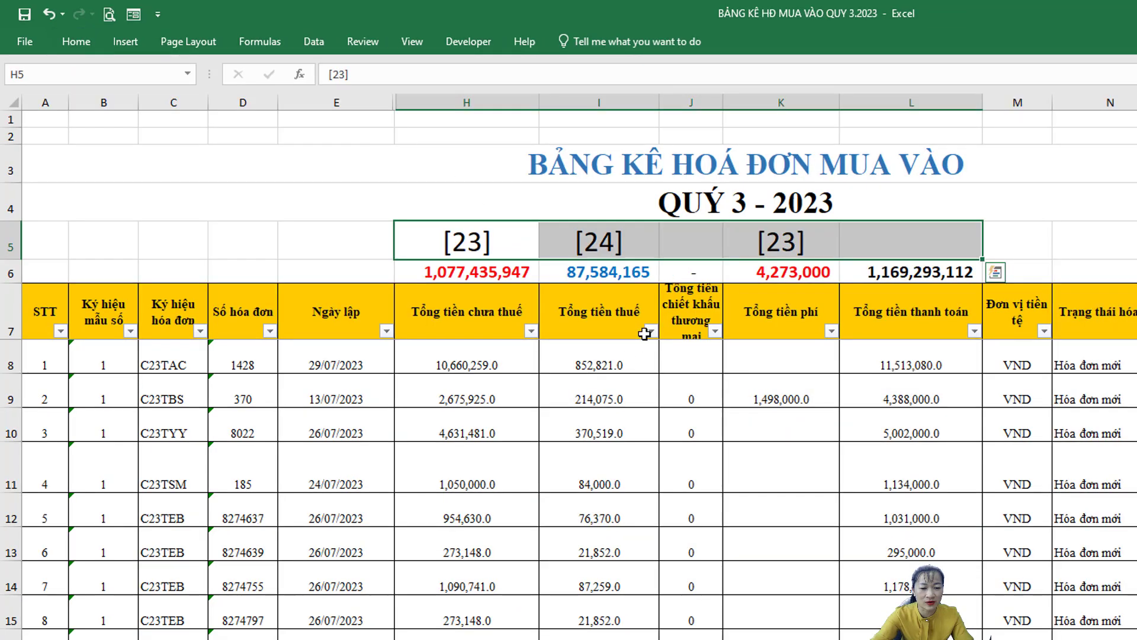
# - Review the fee heading, the first invoice's amounts in row 8 and the total payment in L6
pyautogui.click(764, 331)
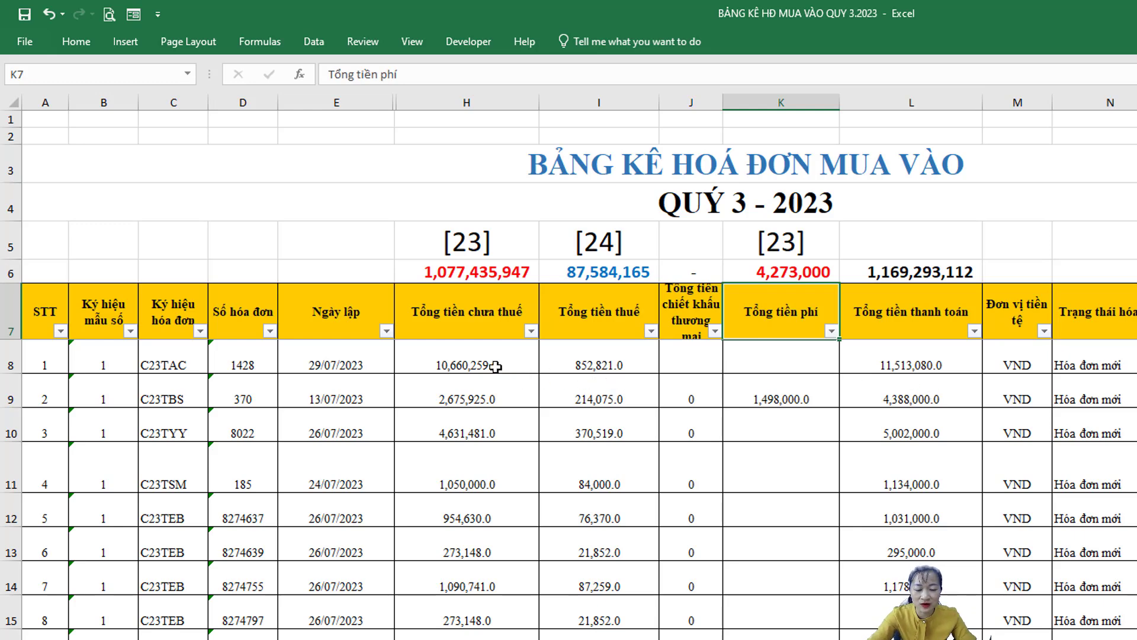
pyautogui.click(451, 357)
pyautogui.moveTo(707, 370); pyautogui.dragTo(847, 368)
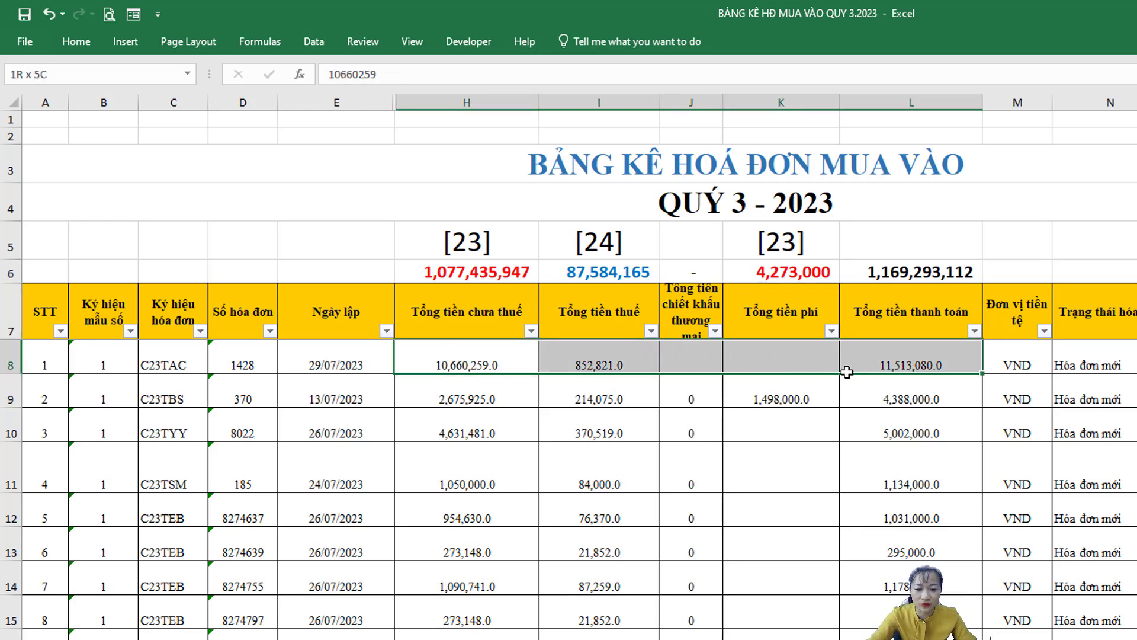
pyautogui.click(905, 268)
pyautogui.click(924, 102)
pyautogui.click(883, 270)
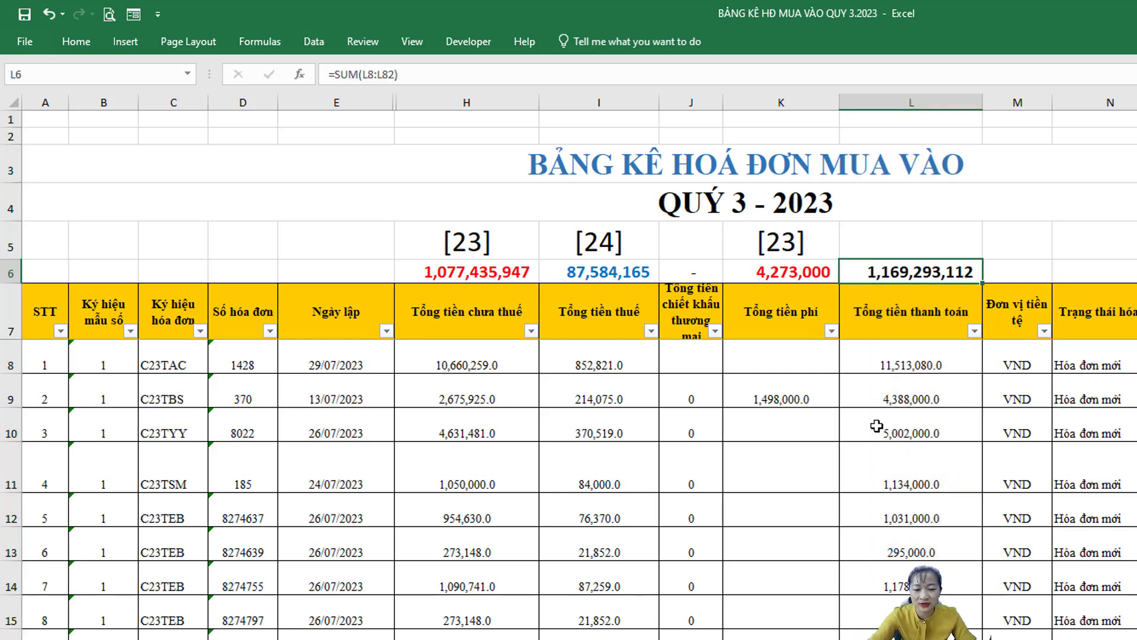
# - Add the pre-tax total in H6 and the fee total in K6 in cell L5 with the formula =H6+K6
pyautogui.click(789, 263)
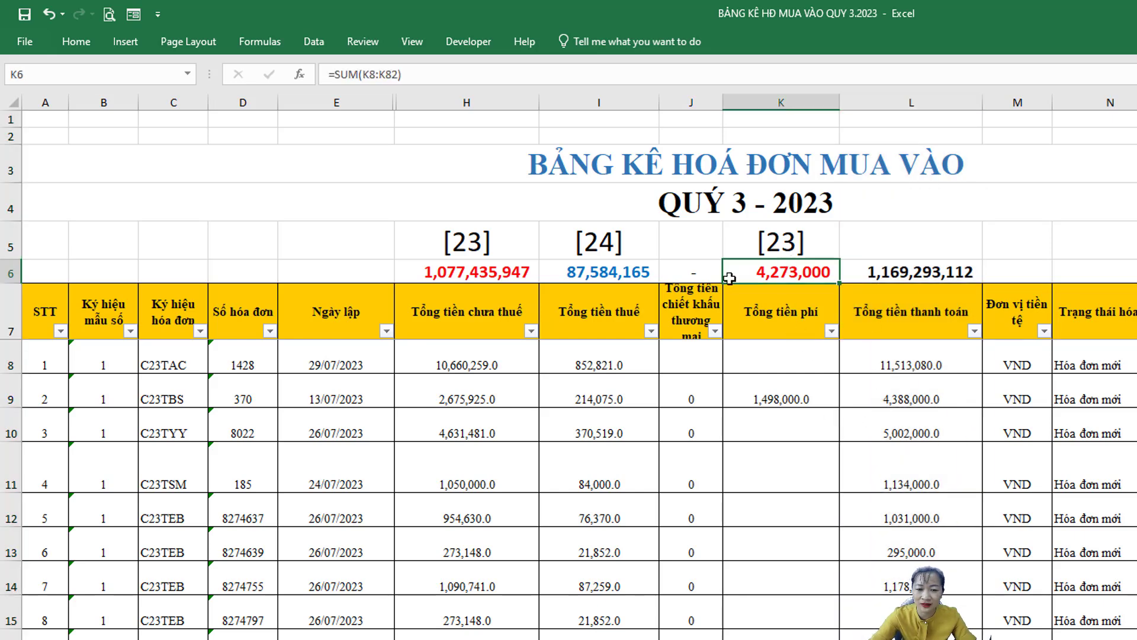
pyautogui.click(461, 274)
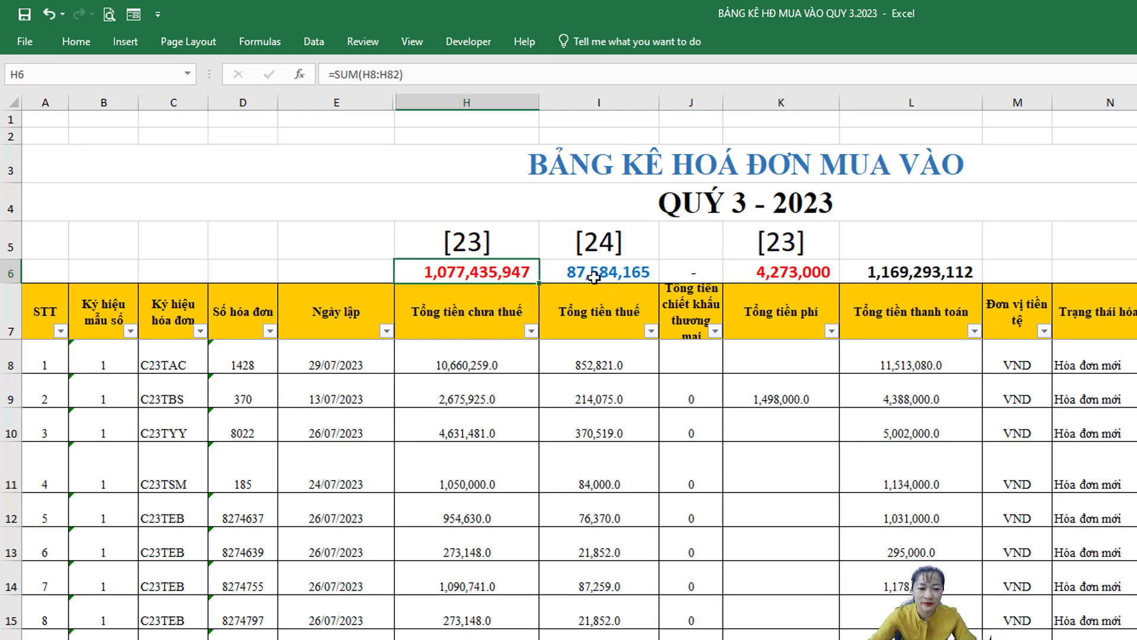
pyautogui.hotkey('ctrl', 'c')
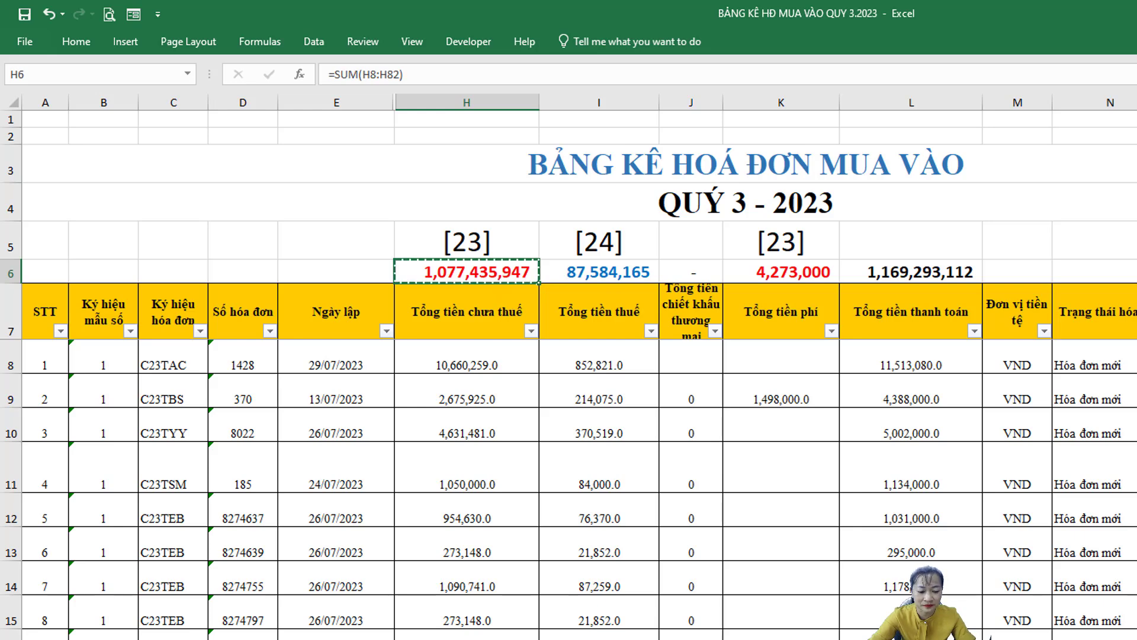
pyautogui.click(934, 247)
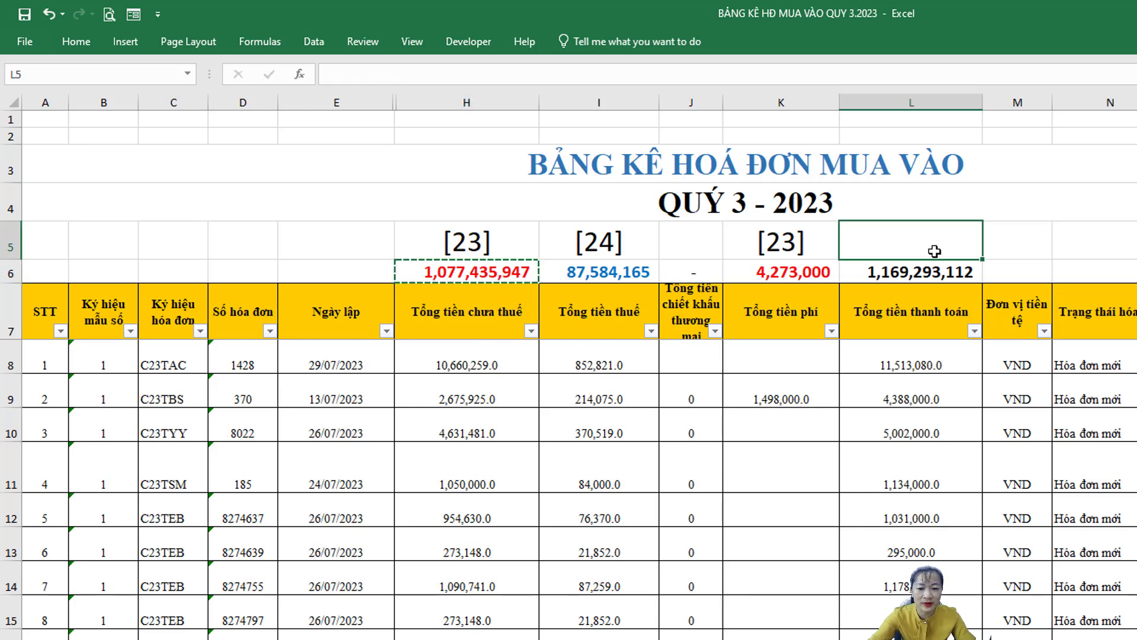
pyautogui.write('=')
pyautogui.click(487, 272)
pyautogui.write('+')
pyautogui.click(793, 272)
pyautogui.press('Return')
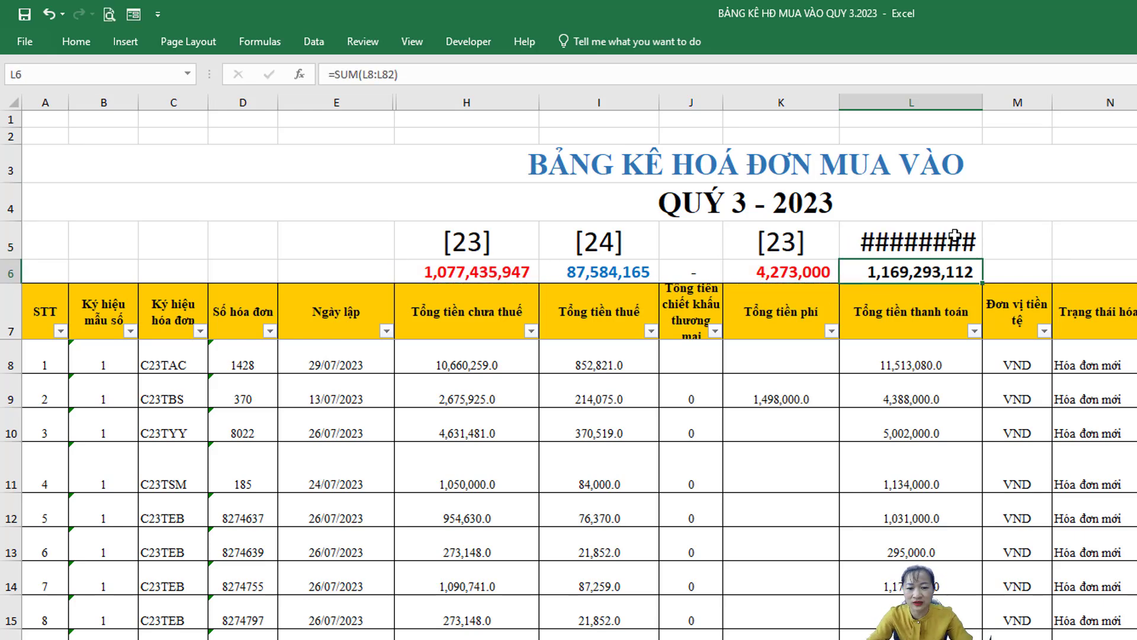
# - Reduce the font size of the sum in L5 to 18 so the full number fits the column
pyautogui.press('Up')
pyautogui.click(76, 41)
pyautogui.click(297, 74)
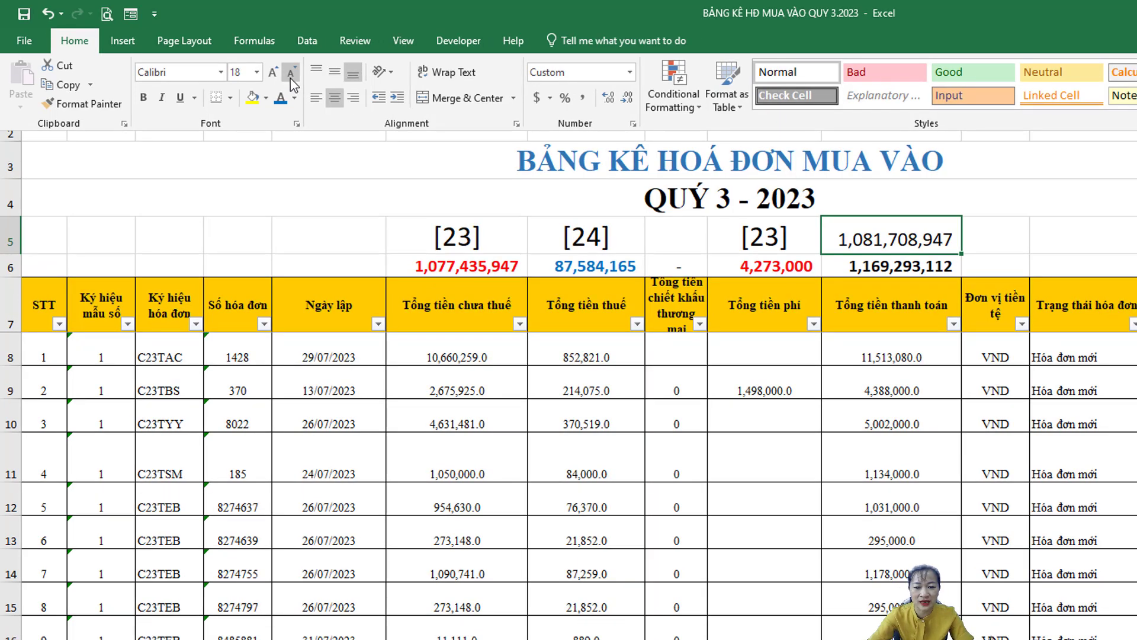
# - Switch to HTKK and enter the combined purchase value 1.081.708.947 from L5 in field [23], checking it against the worksheet
pyautogui.hotkey('alt', 'Tab')
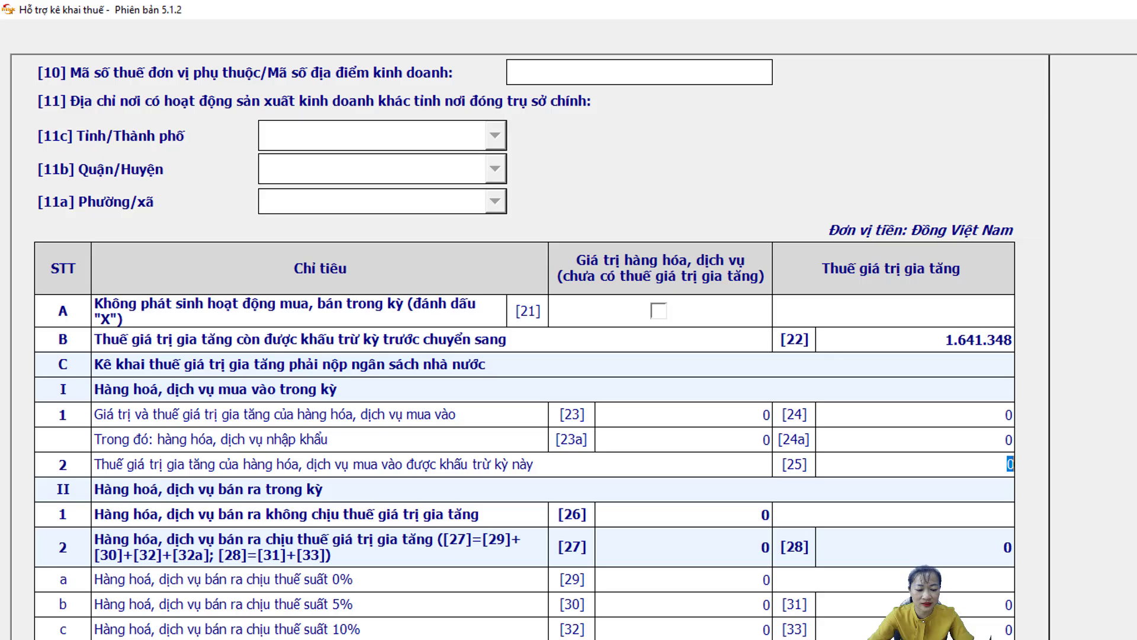
pyautogui.click(690, 415)
pyautogui.hotkey('alt', 'Tab')
pyautogui.hotkey('alt', 'Tab')
pyautogui.hotkey('ctrl', 'v')
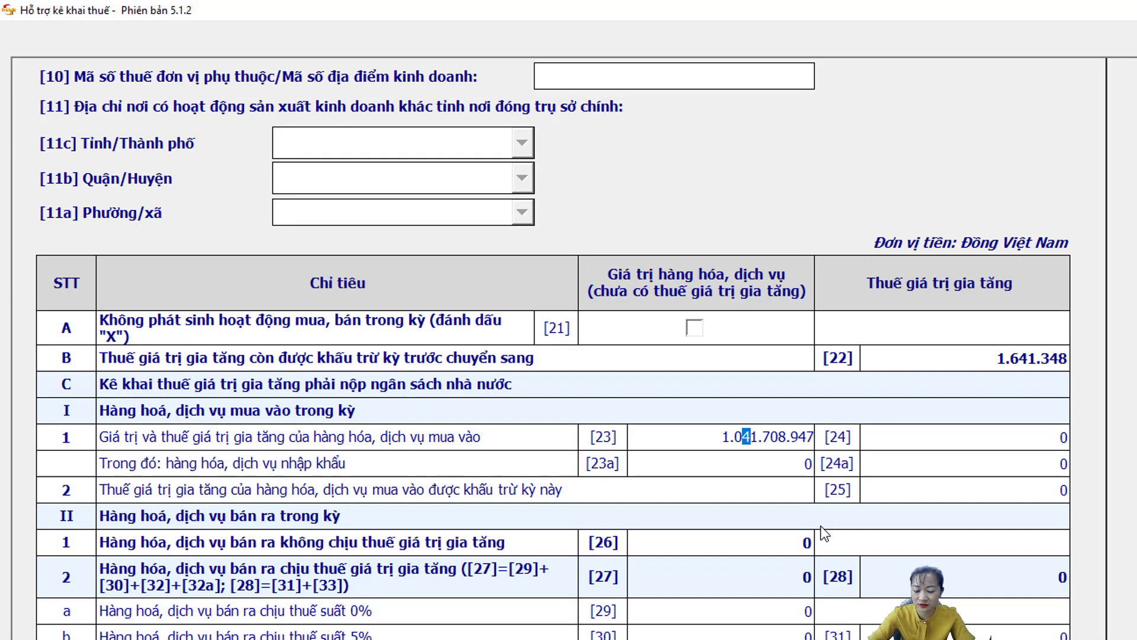
pyautogui.hotkey('alt', 'Tab')
pyautogui.click(945, 271)
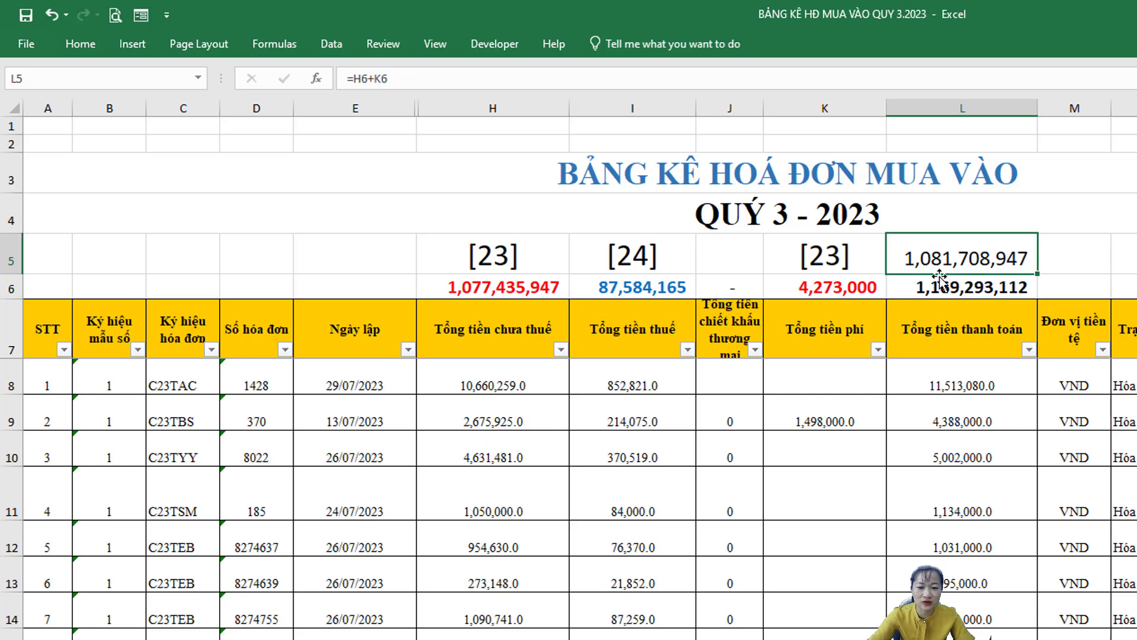
# - Enter the total input tax from Excel cell I6, 87.584.165, in field [24] of the HTKK declaration
pyautogui.click(652, 288)
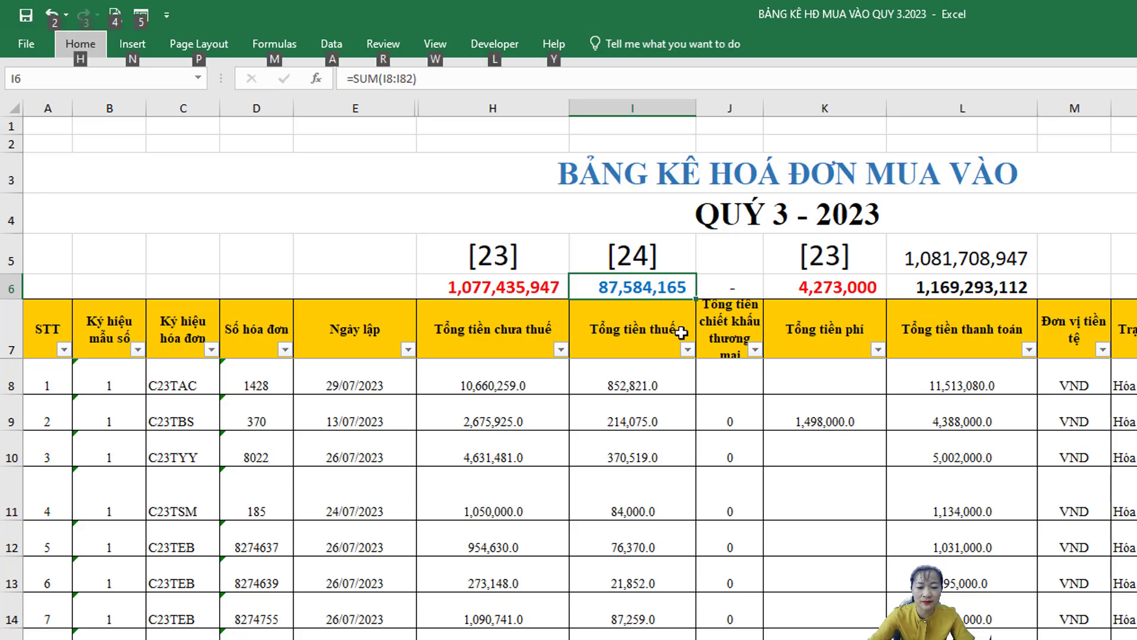
pyautogui.hotkey('alt', 'Tab')
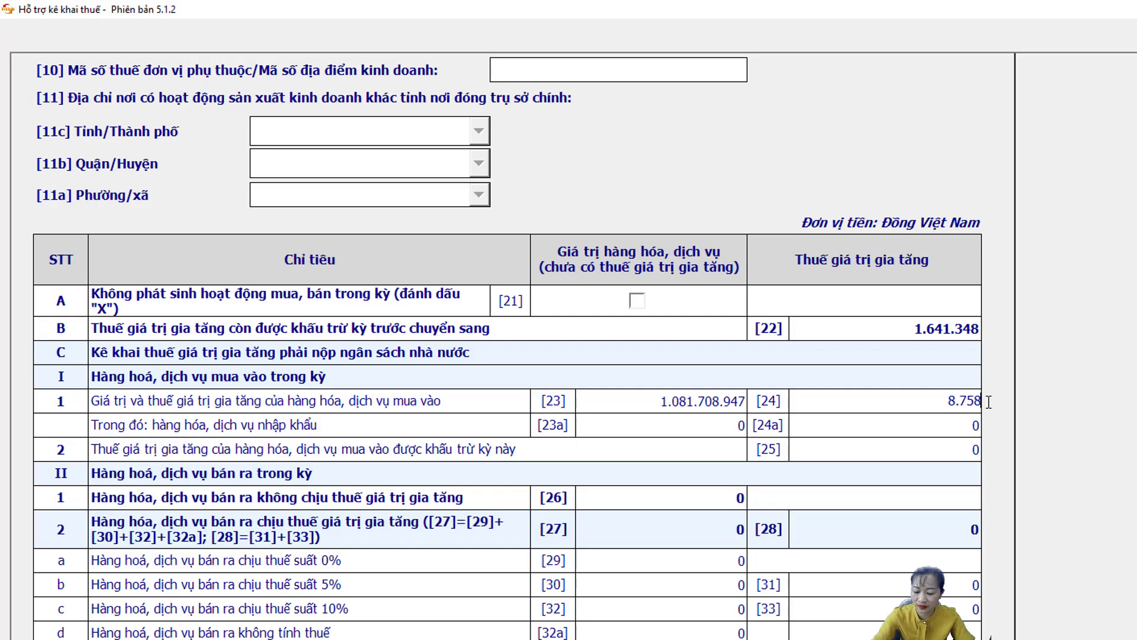
pyautogui.write('87584165')
pyautogui.press('Tab')
pyautogui.click(843, 453)
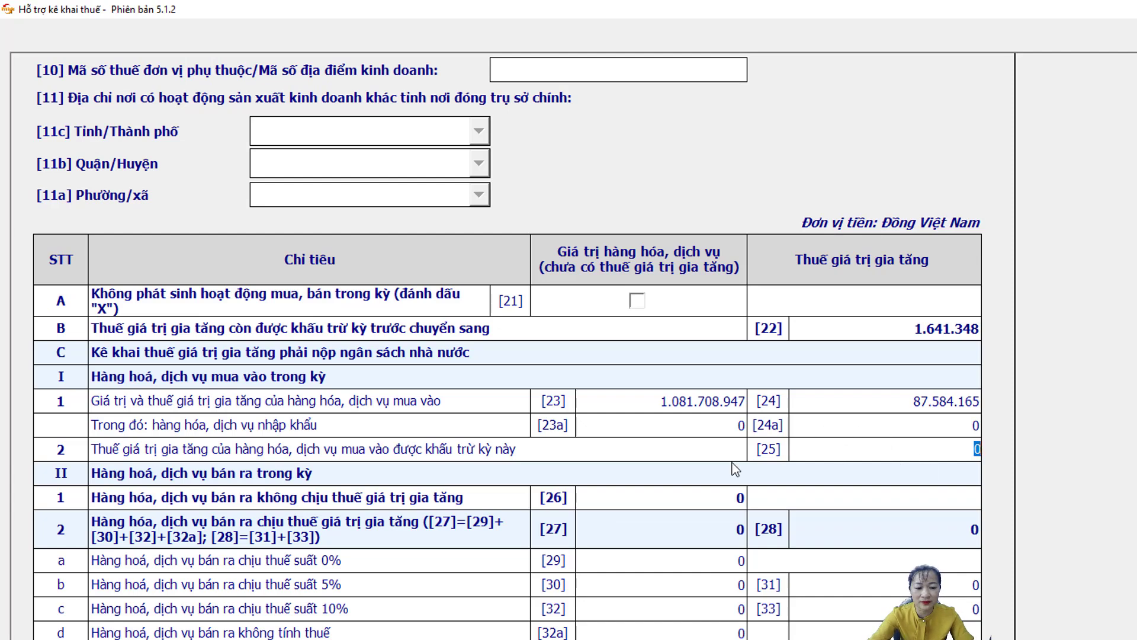
pyautogui.click(899, 406)
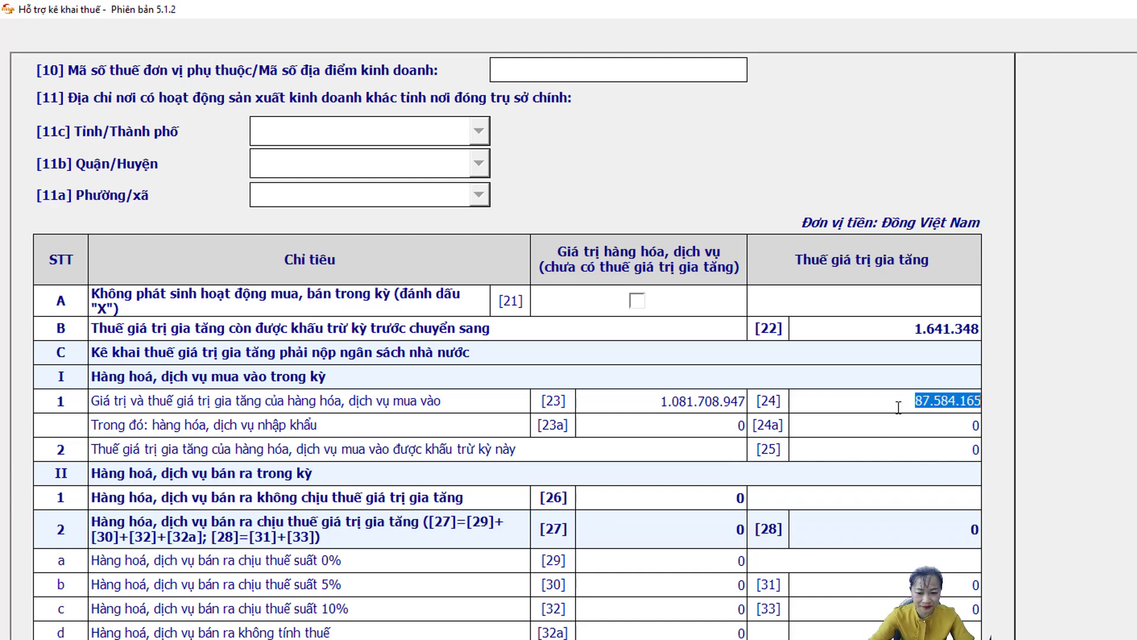
# - Return to Excel and review the individual invoice tax amounts in I8:I16 together with the tax total in I6
pyautogui.hotkey('alt', 'Tab')
pyautogui.click(578, 362)
pyautogui.click(579, 458)
pyautogui.click(560, 549)
pyautogui.click(569, 606)
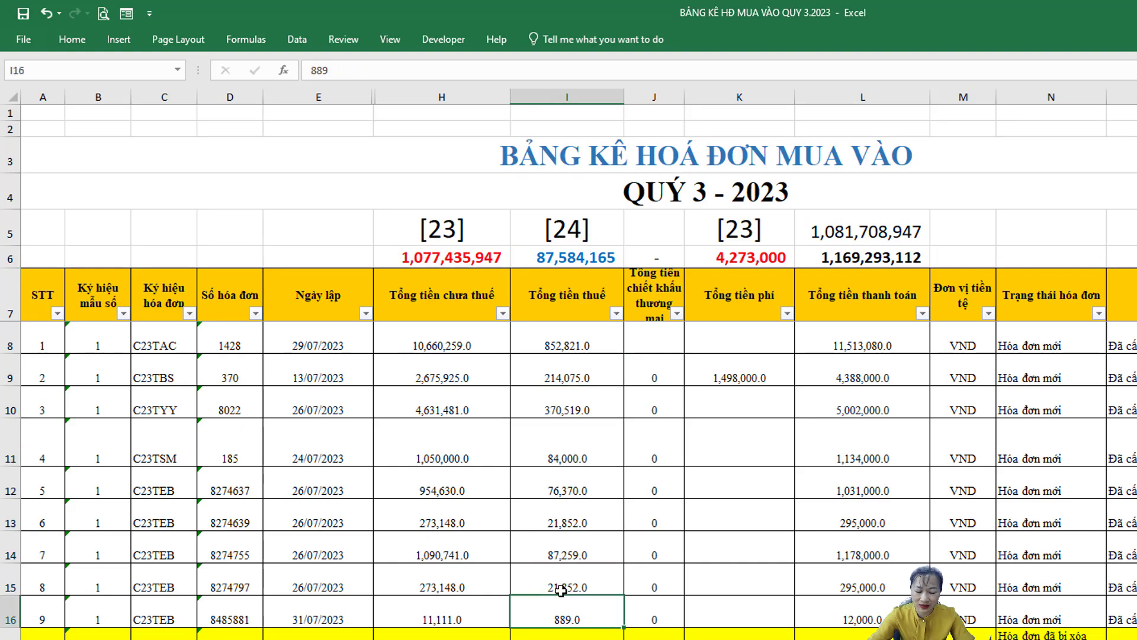
pyautogui.moveTo(562, 345); pyautogui.dragTo(582, 619)
pyautogui.click(574, 553)
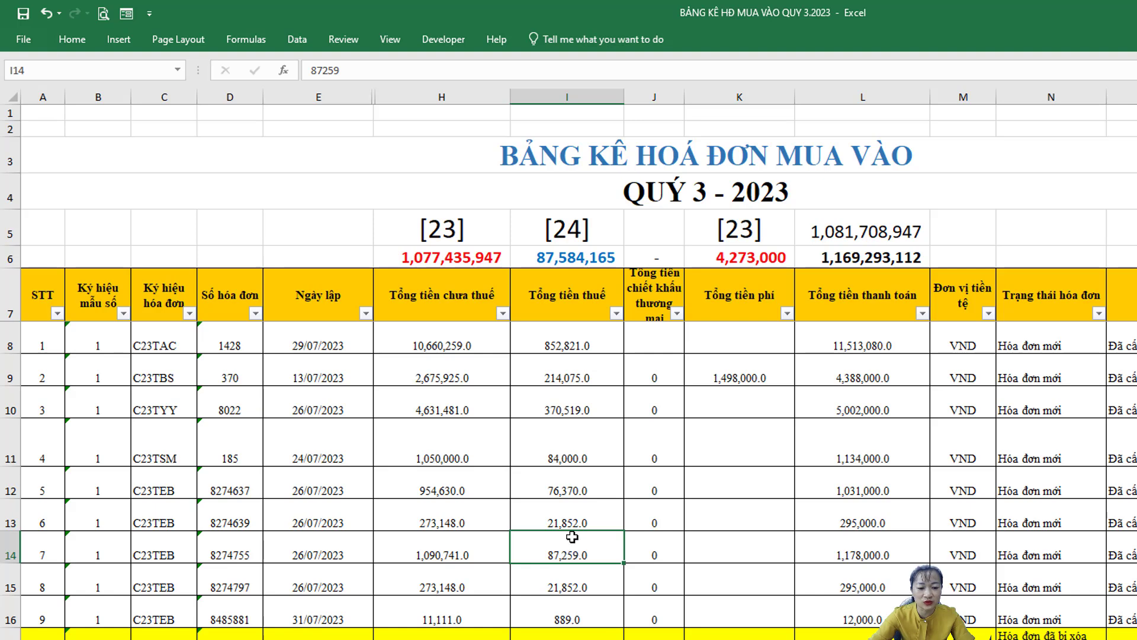
pyautogui.click(575, 259)
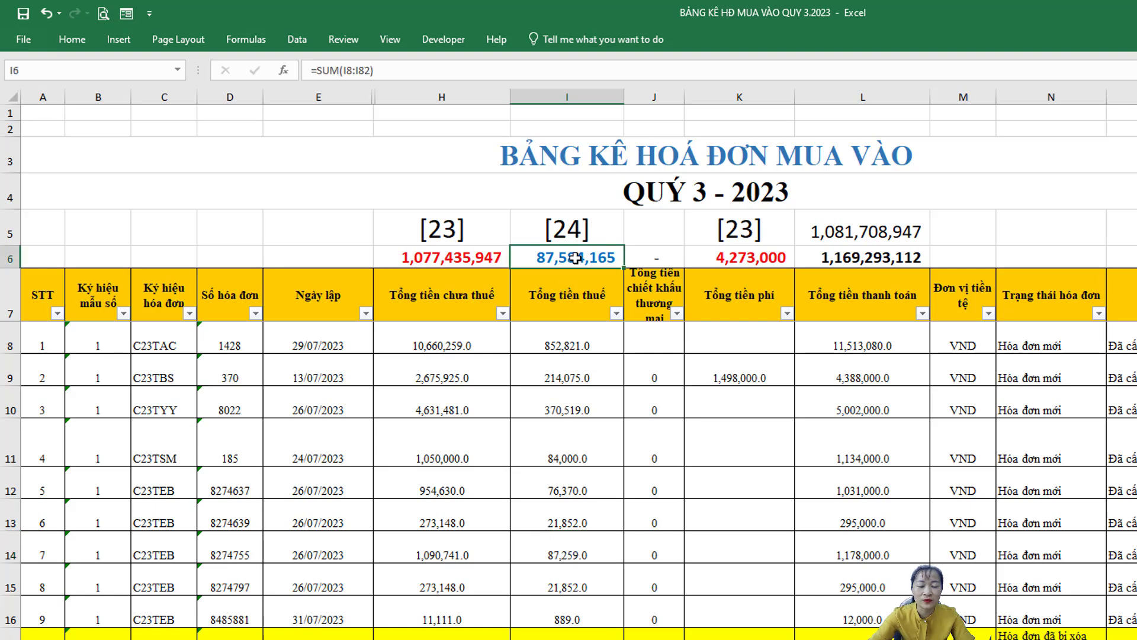
pyautogui.click(563, 350)
pyautogui.click(565, 453)
pyautogui.click(569, 549)
pyautogui.click(573, 605)
pyautogui.click(557, 413)
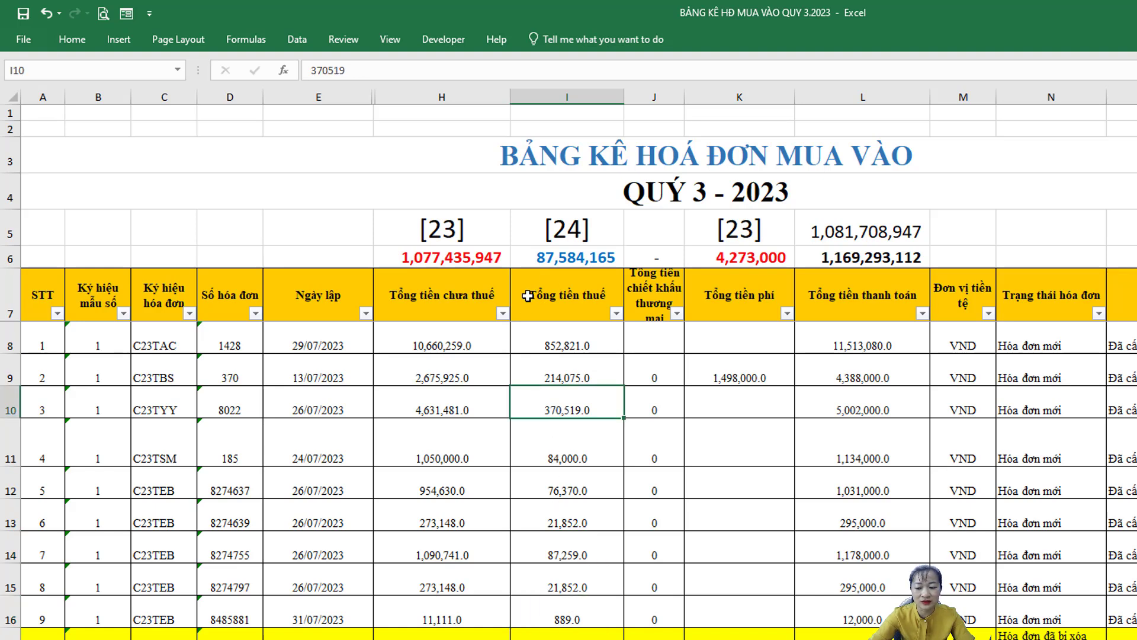
pyautogui.click(573, 260)
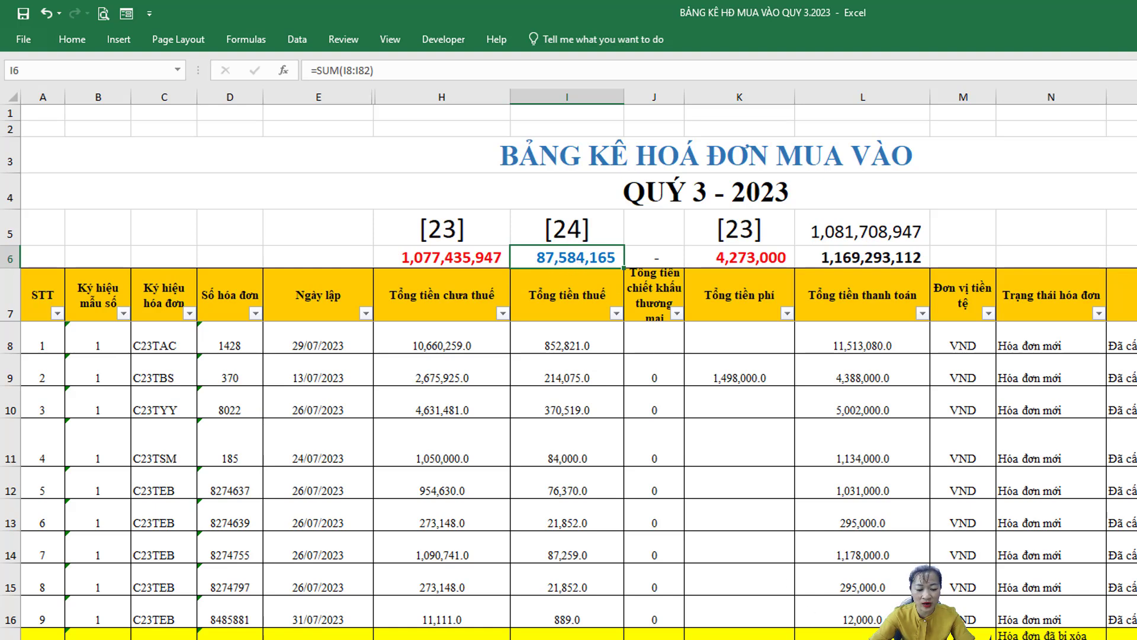
# - Switch to HTKK and enter 87.584.165 as the deductible input tax in field [25]
pyautogui.hotkey('alt', 'Tab')
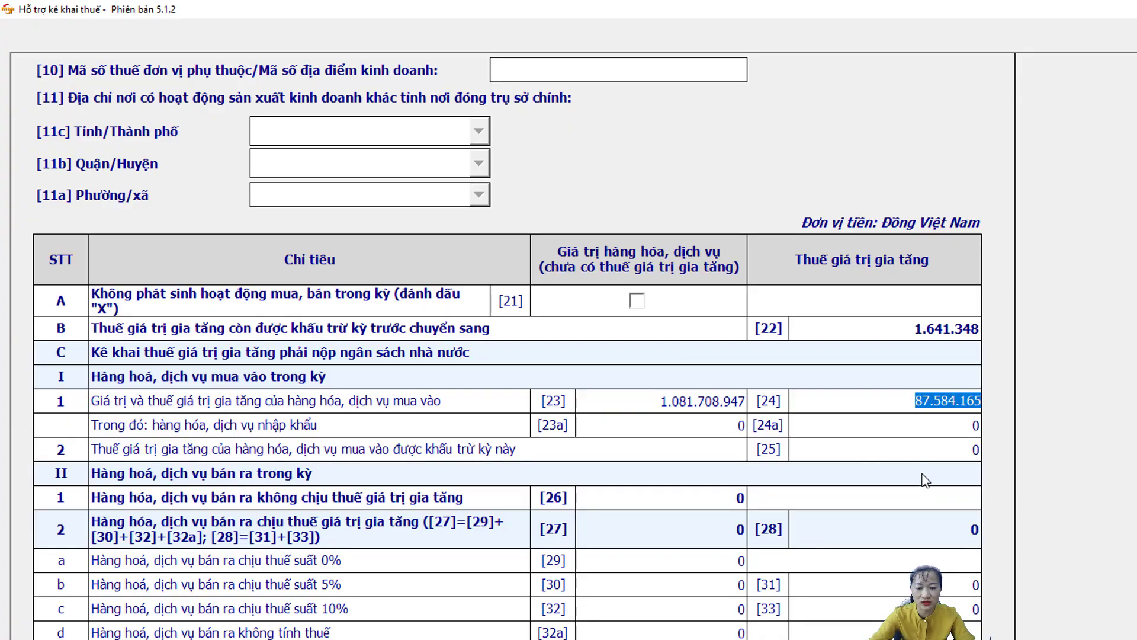
pyautogui.click(926, 446)
pyautogui.hotkey('ctrl', 'v')
pyautogui.click(883, 454)
pyautogui.click(883, 454)
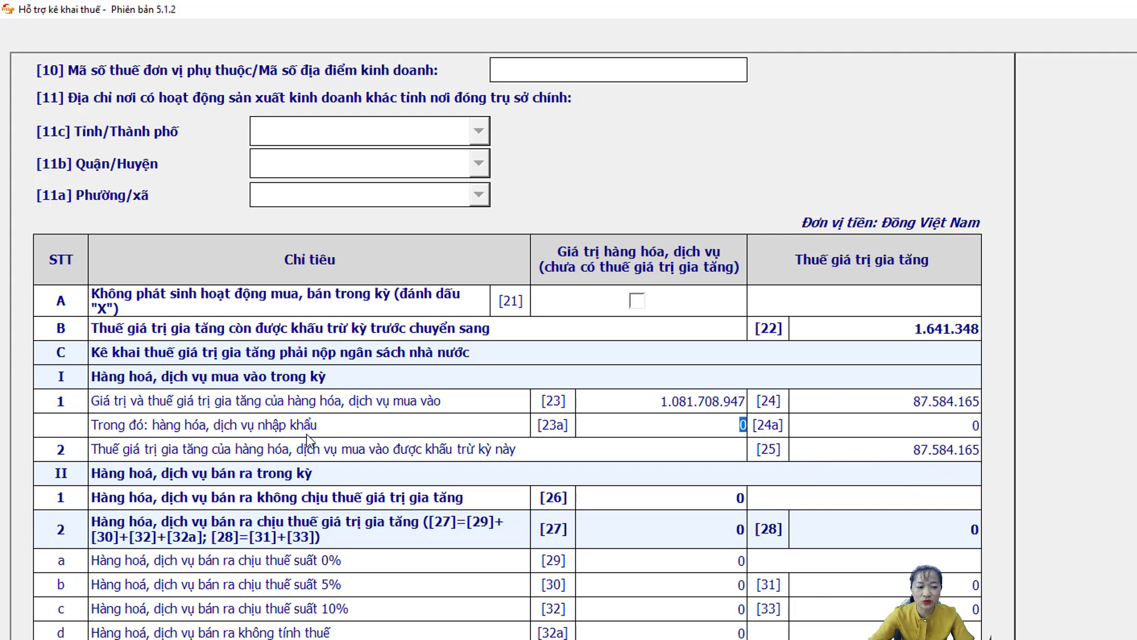
# - Review the imported-goods fields [23a] and [24a], the non-taxable sales field [26], and the 0% and 5% sales fields [29] to [31]
pyautogui.click(850, 430)
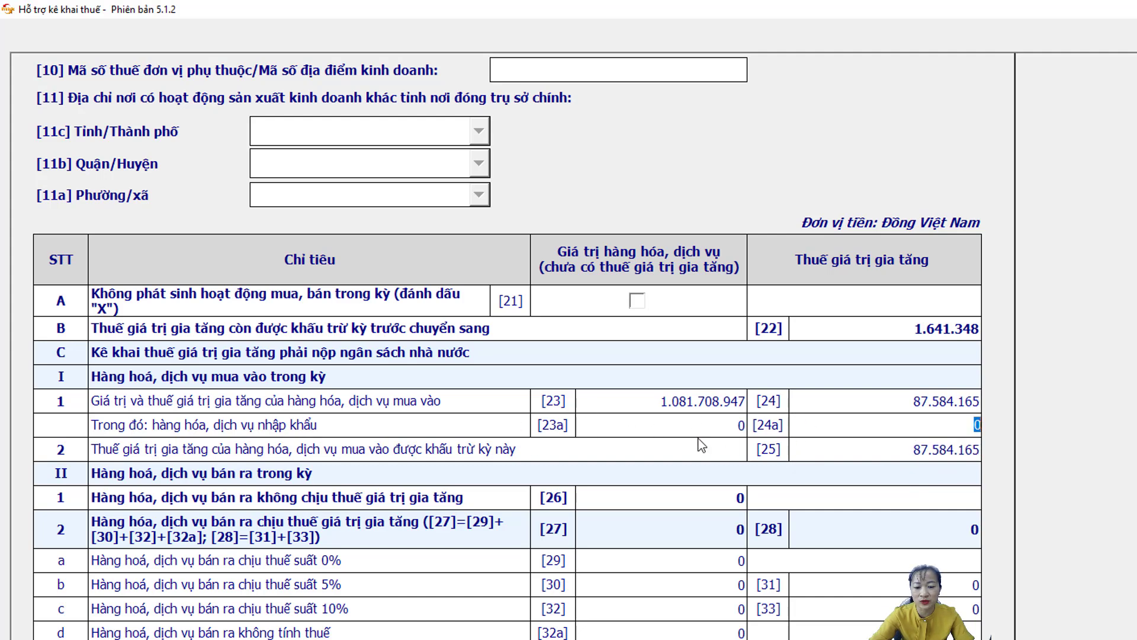
pyautogui.click(650, 419)
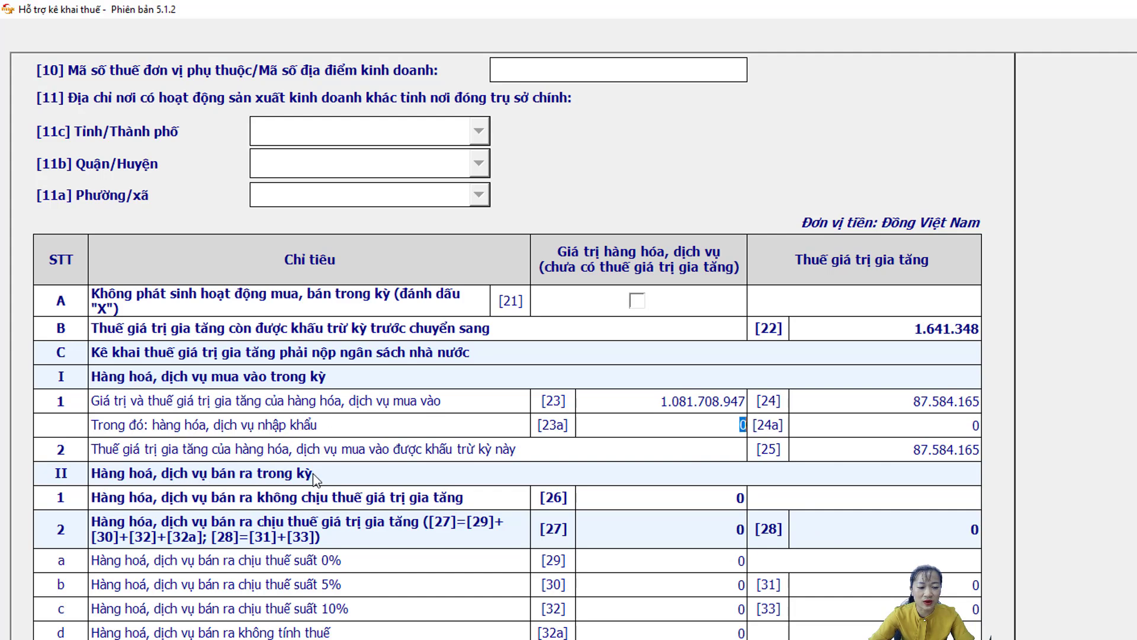
pyautogui.click(695, 499)
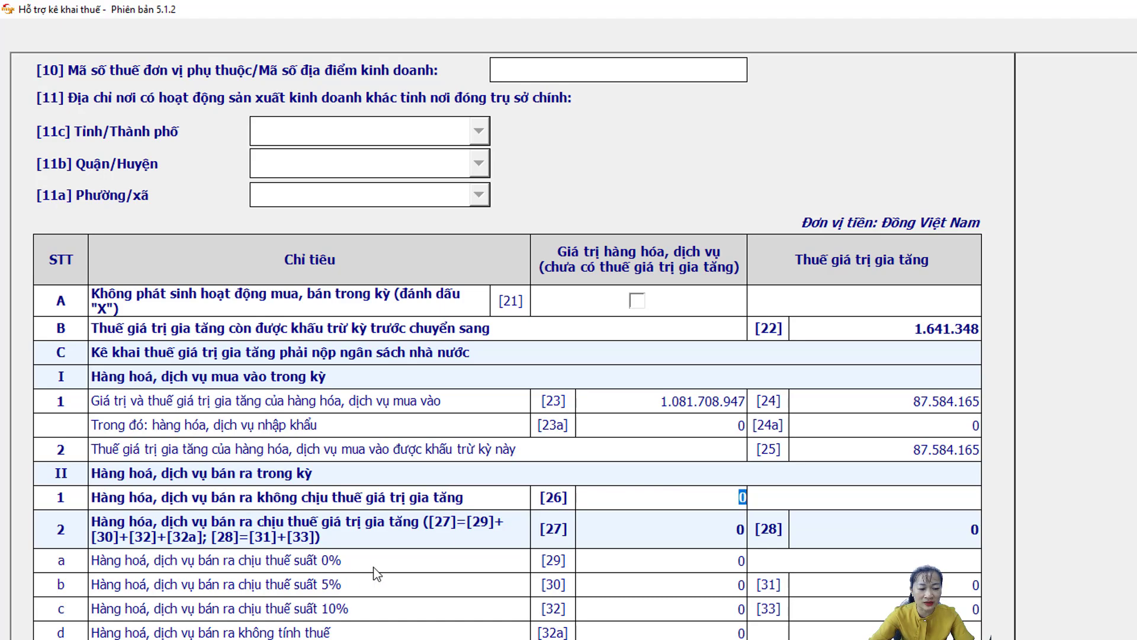
pyautogui.click(654, 558)
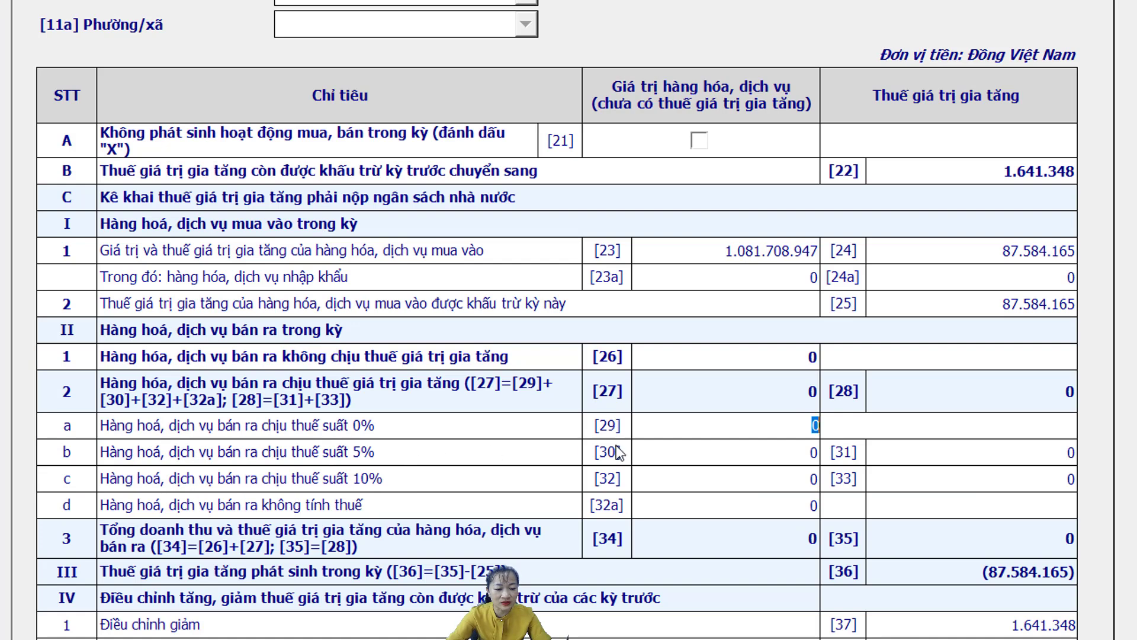
pyautogui.click(641, 586)
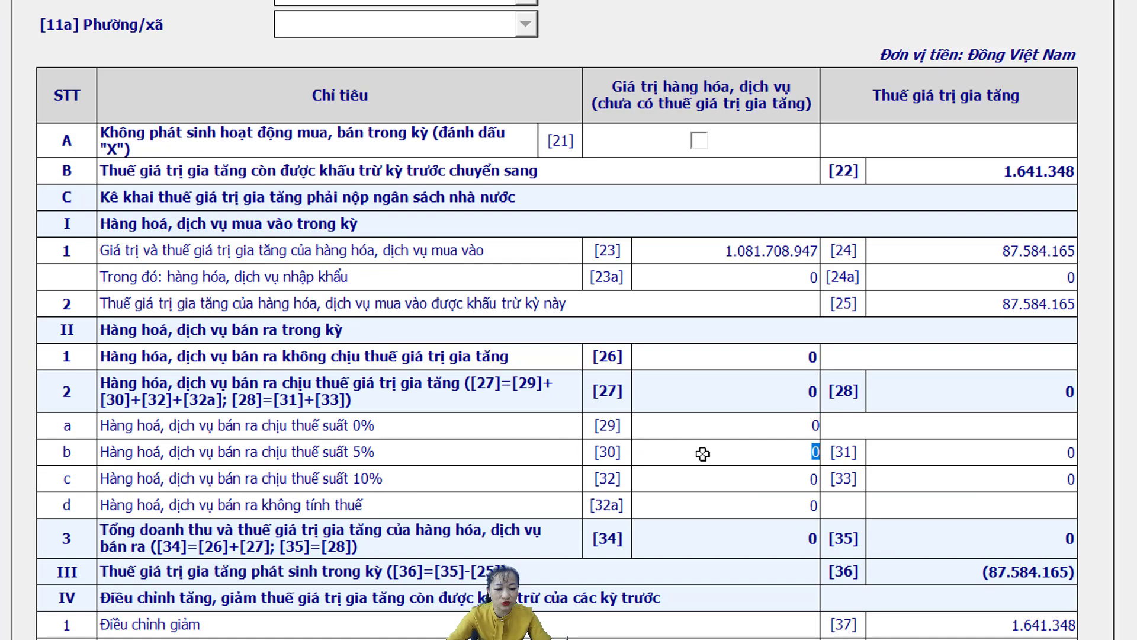
pyautogui.click(1047, 457)
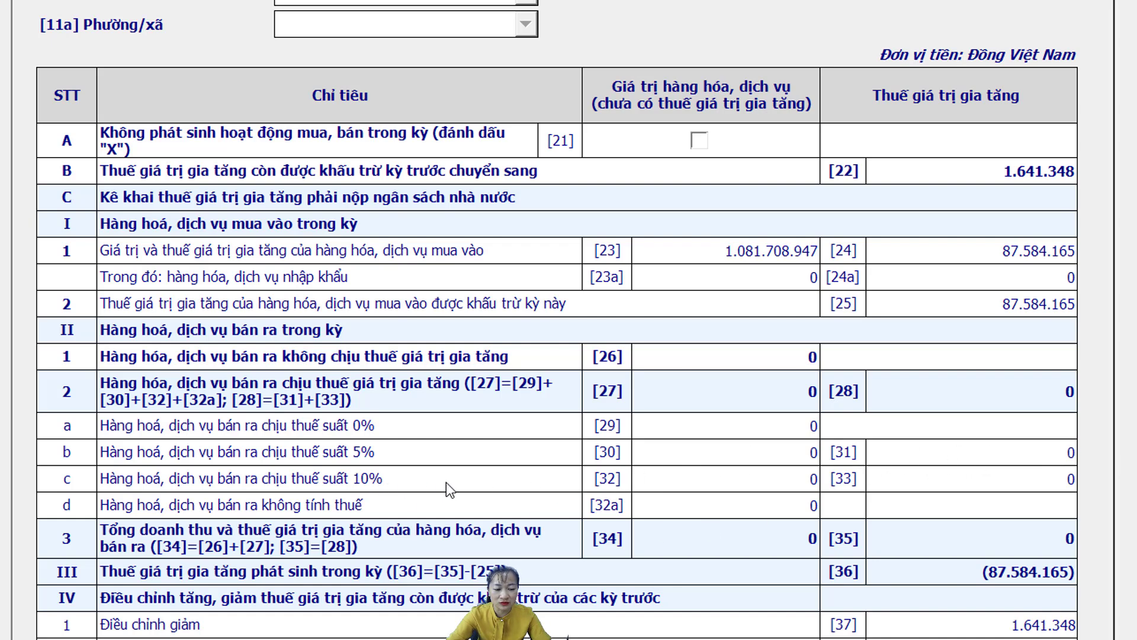
# - Examine the 10% sales fields [32] and [33] and compare them with the purchase fields [23] and [24]
pyautogui.click(669, 482)
pyautogui.click(955, 483)
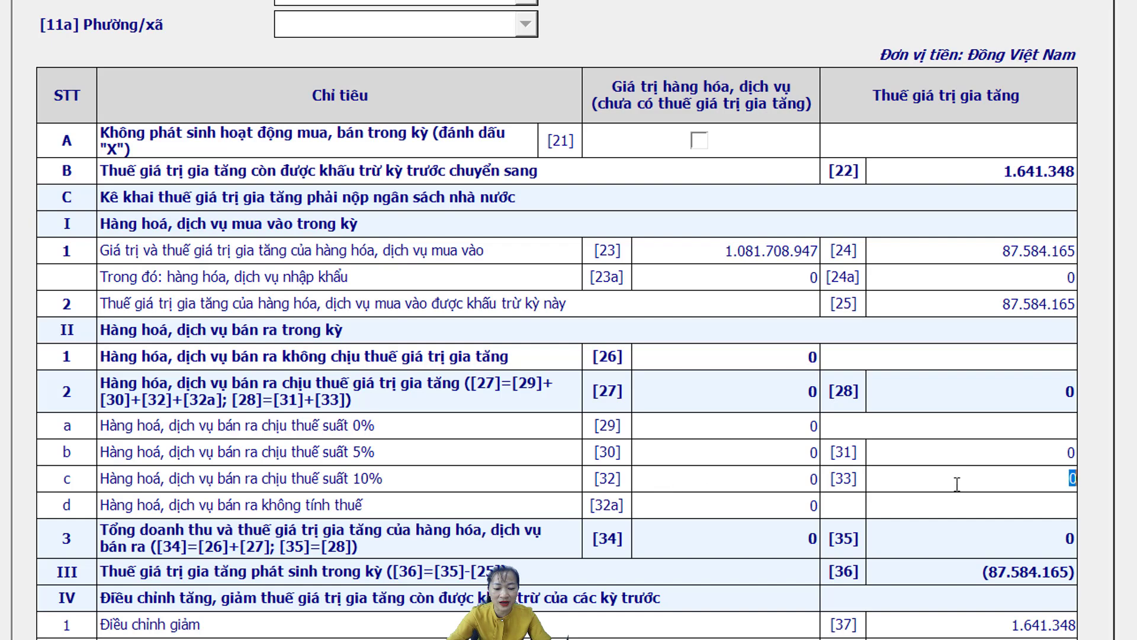
pyautogui.click(757, 478)
pyautogui.click(955, 478)
pyautogui.click(740, 479)
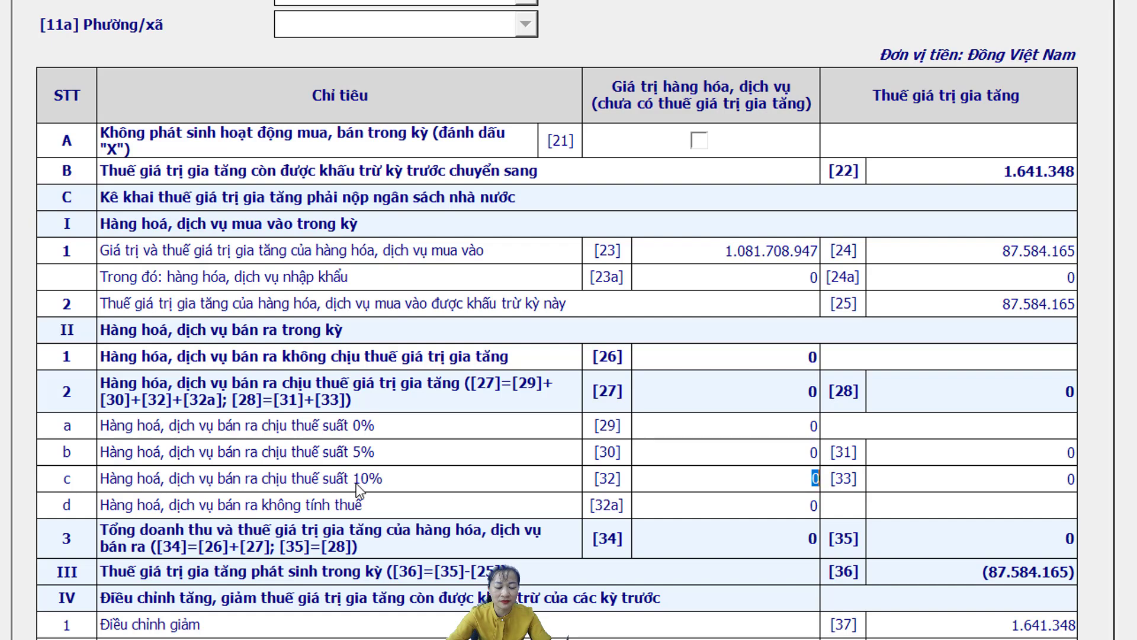
pyautogui.click(970, 480)
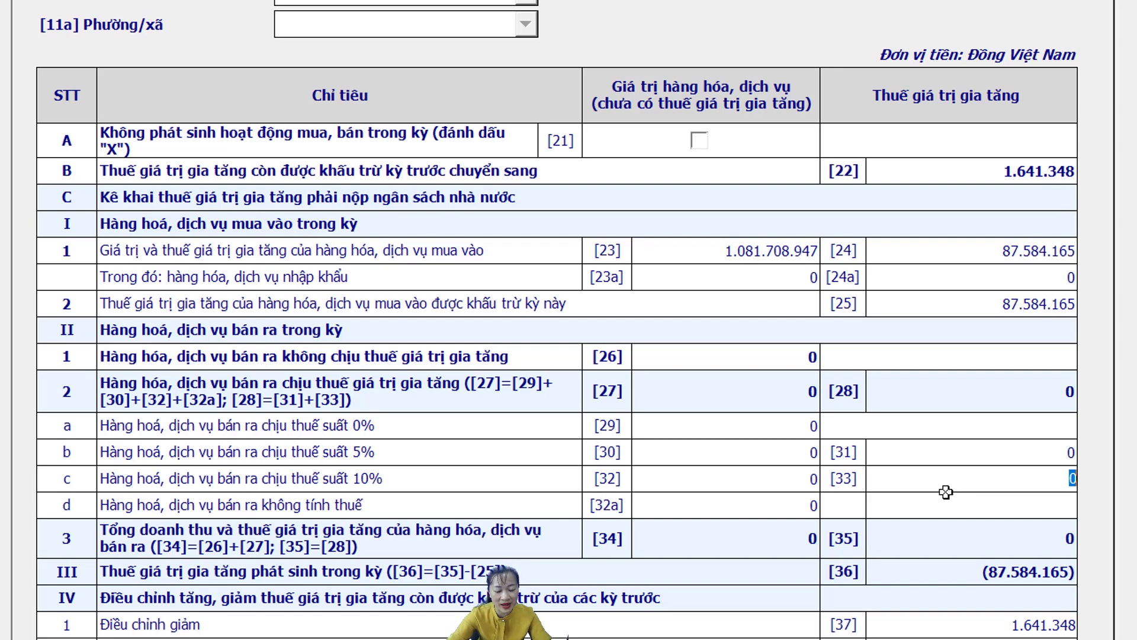
pyautogui.click(755, 480)
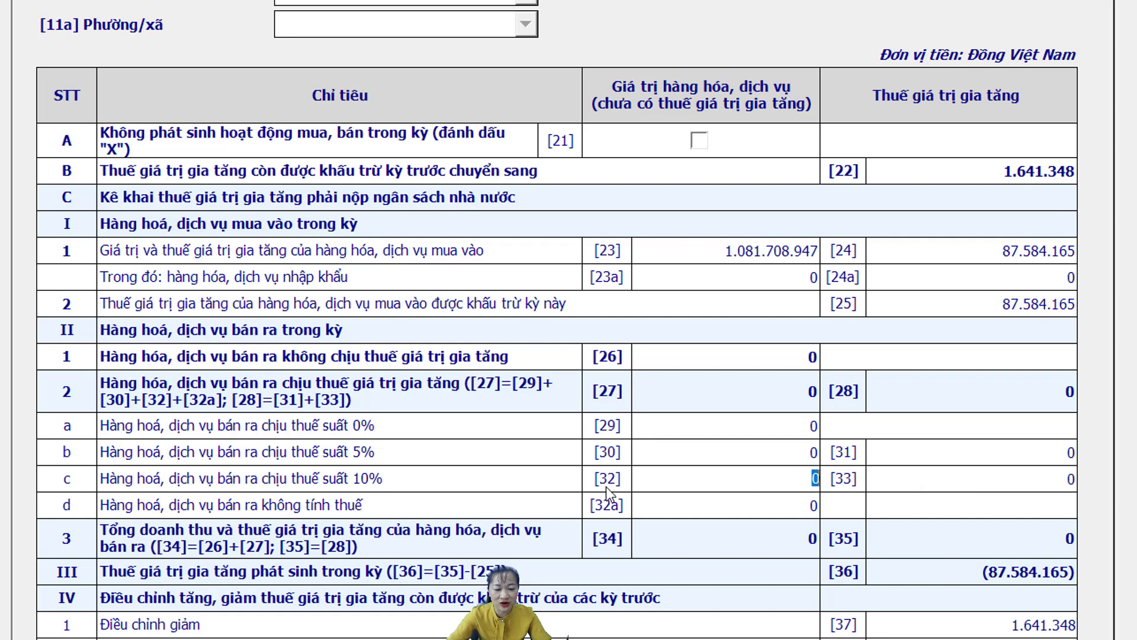
pyautogui.click(887, 481)
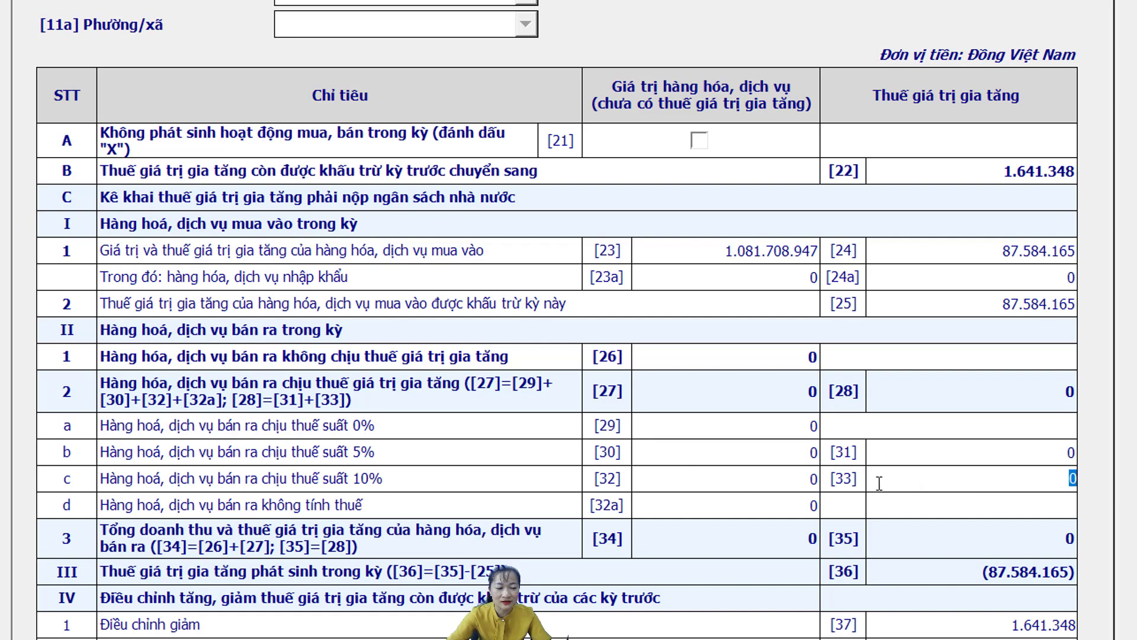
pyautogui.click(665, 256)
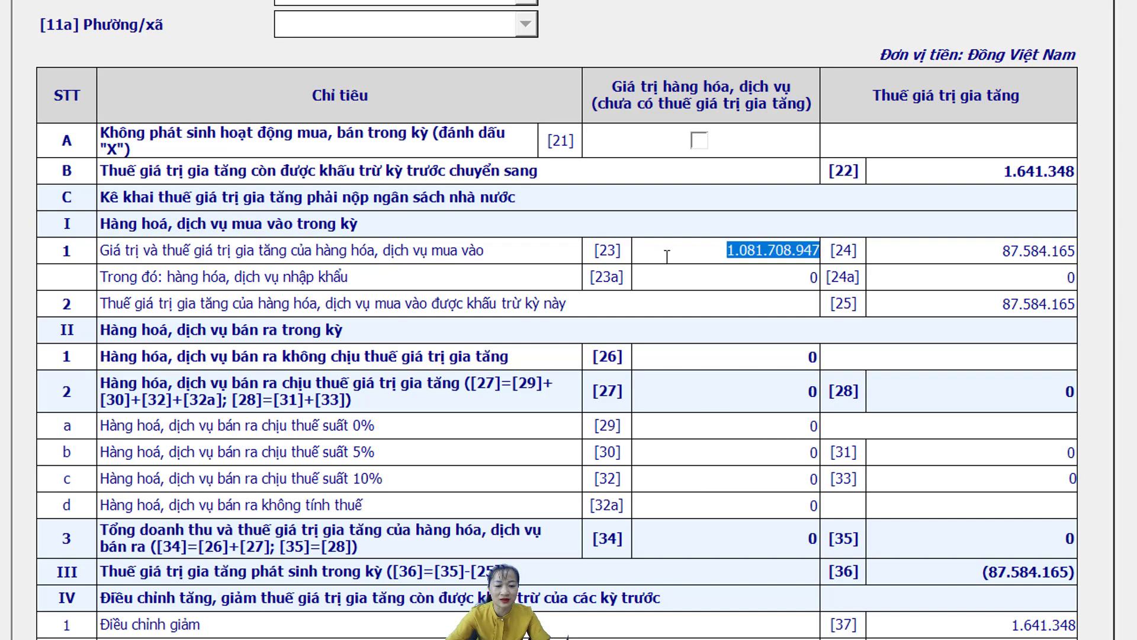
pyautogui.click(922, 255)
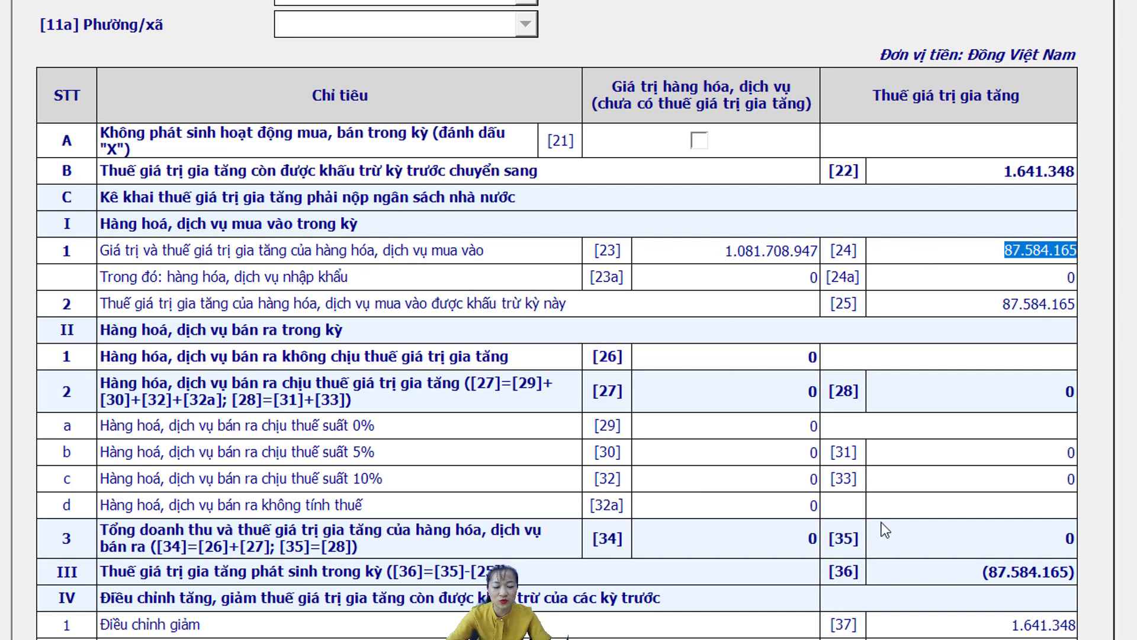
pyautogui.click(924, 479)
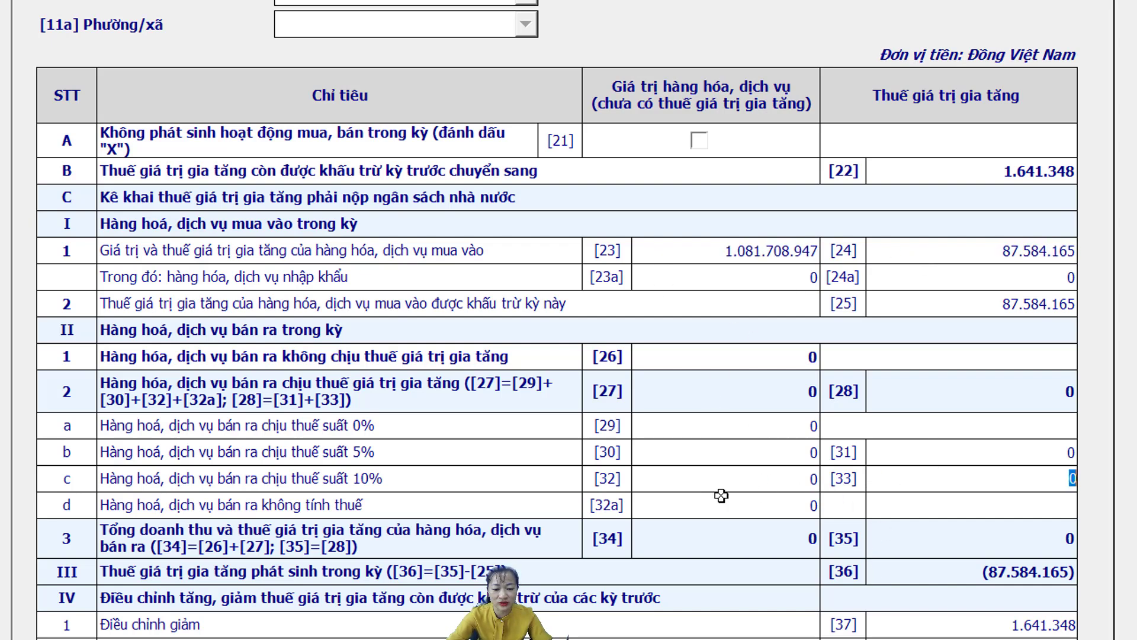
pyautogui.click(745, 476)
pyautogui.hotkey('shift', 'Tab')
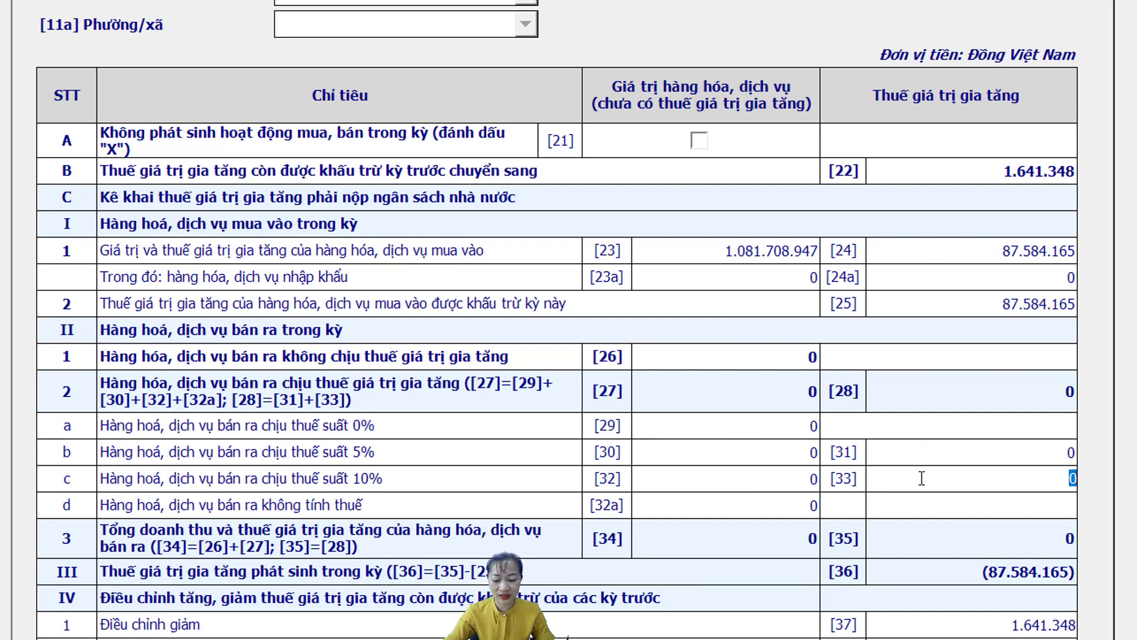
# - Switch to Excel and filter the Trạng thái hóa đơn column to show only Hóa đơn đã bị thay thế
pyautogui.hotkey('alt', 'Tab')
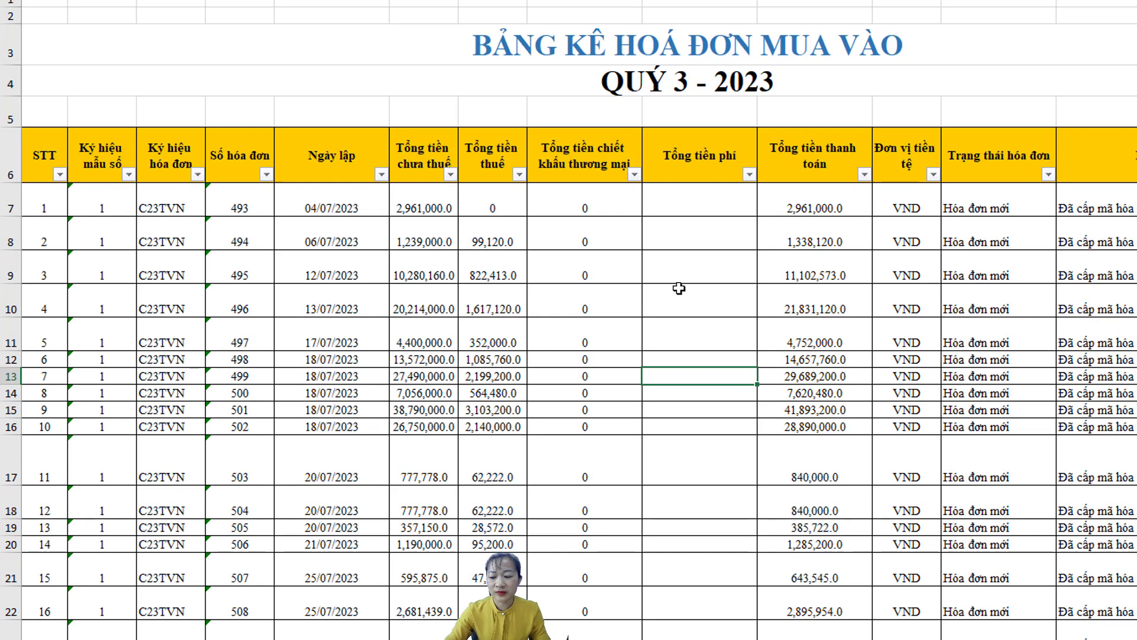
pyautogui.click(1048, 176)
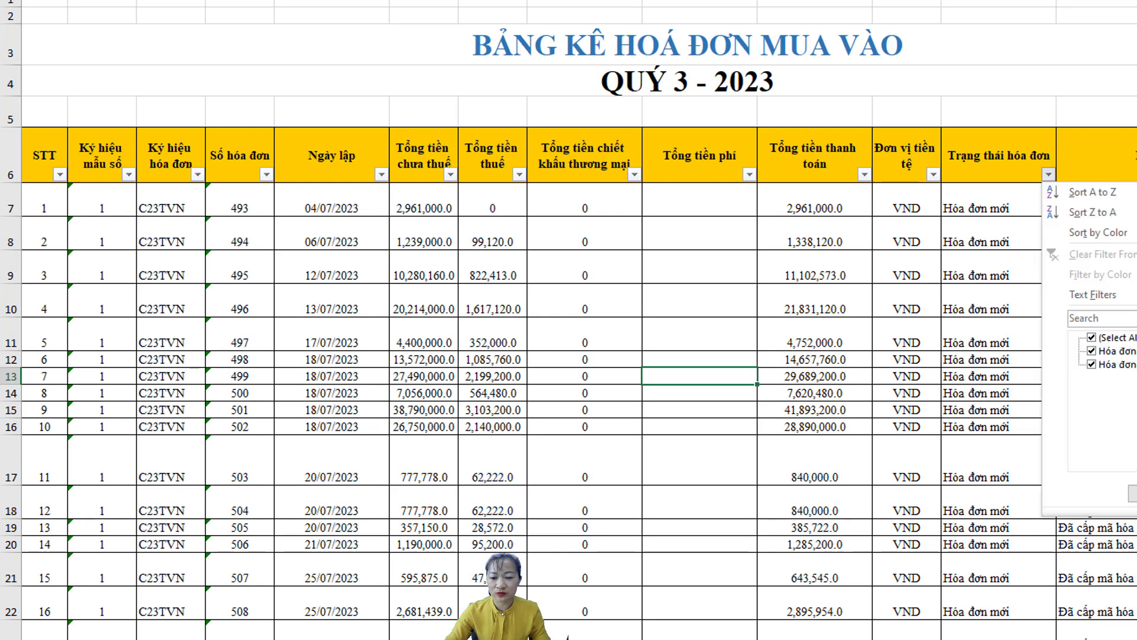
pyautogui.click(1093, 338)
pyautogui.click(1093, 351)
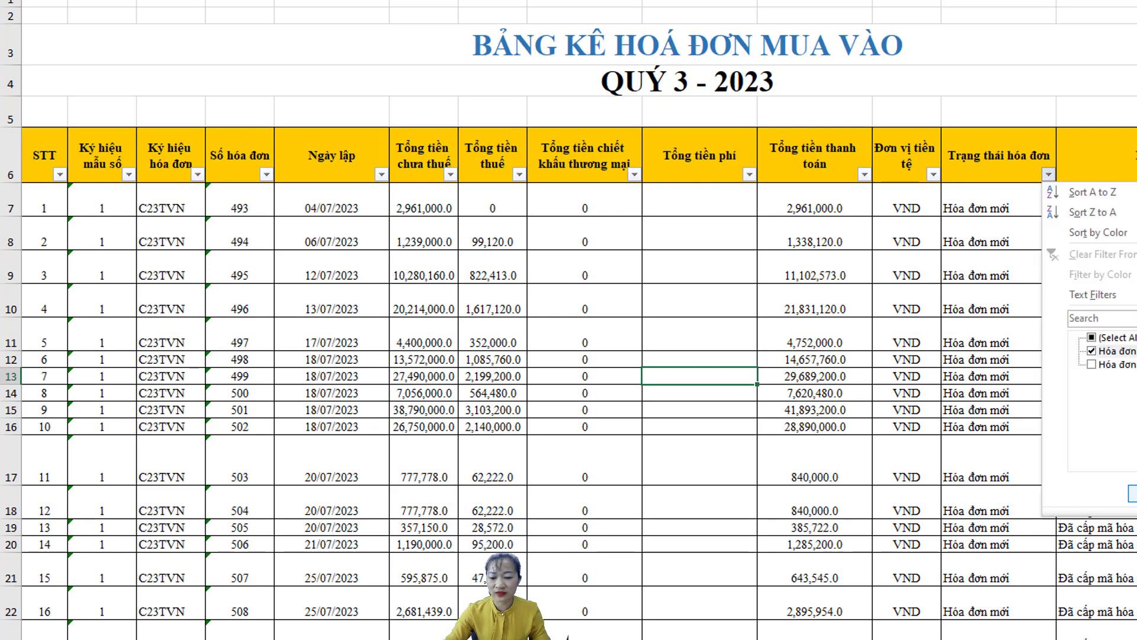
pyautogui.click(1133, 493)
pyautogui.click(686, 484)
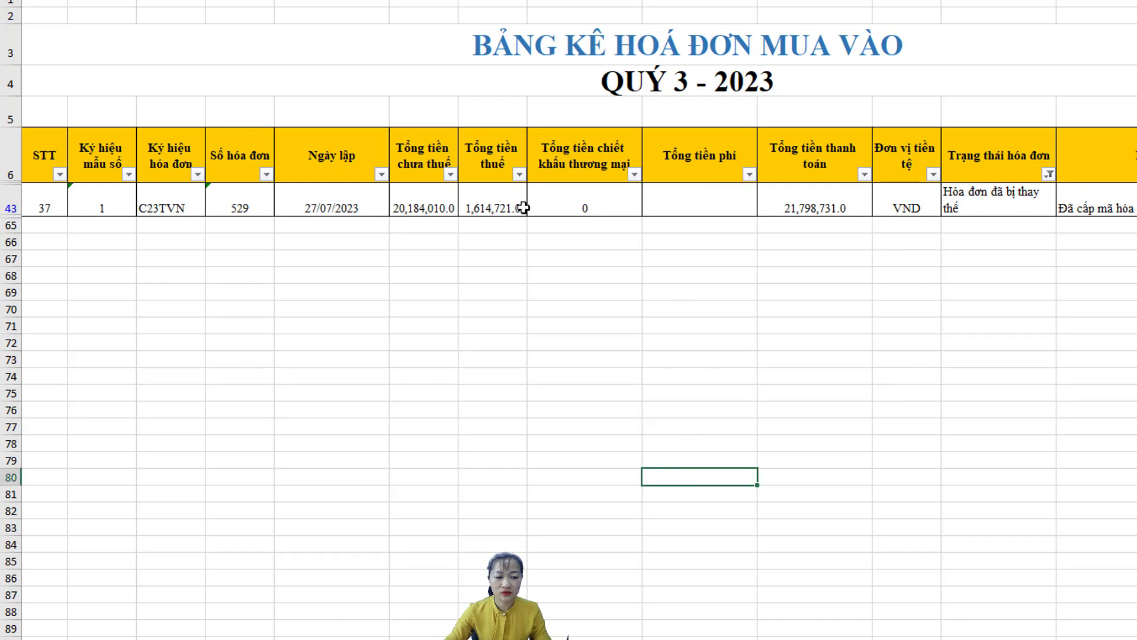
# - Clear the replaced invoice's amounts in row 43, from Tổng tiền chưa thuế through Tổng tiền thanh toán
pyautogui.moveTo(422, 210); pyautogui.dragTo(500, 206)
pyautogui.hotkey('ctrl', 'c')
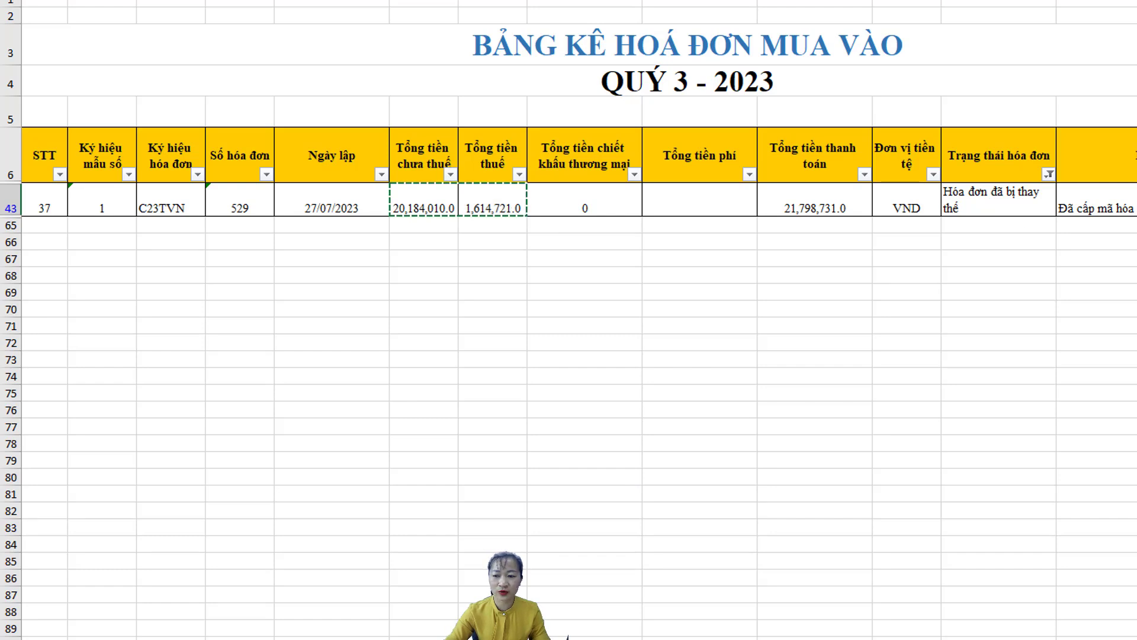
pyautogui.hotkey('ctrl', 'space')
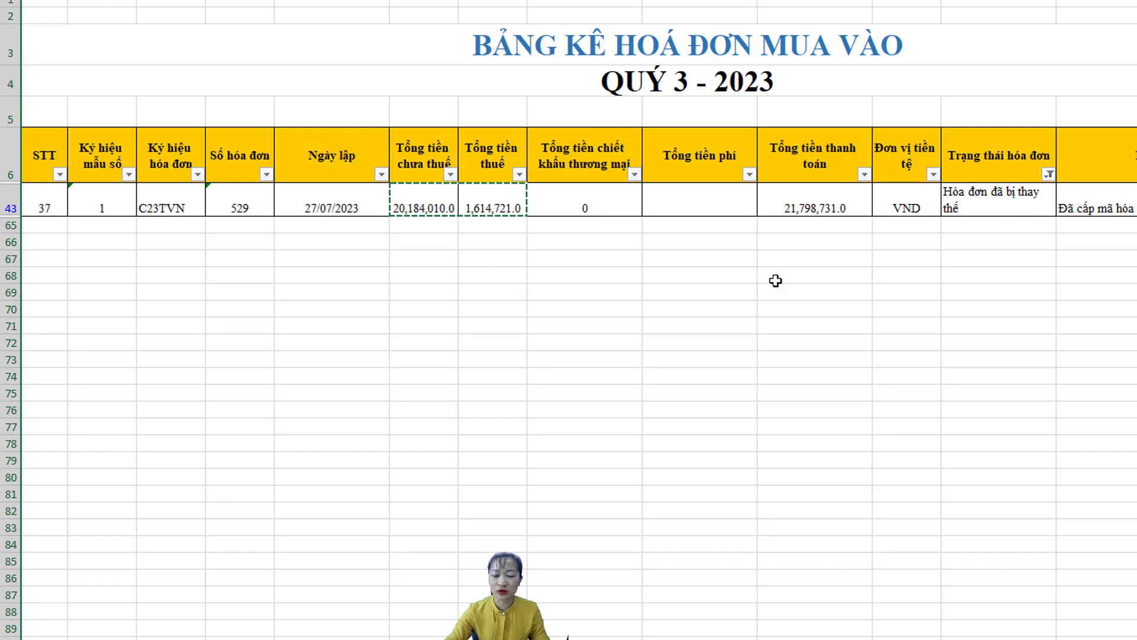
pyautogui.moveTo(413, 204); pyautogui.dragTo(792, 213)
pyautogui.press('Delete')
pyautogui.click(765, 325)
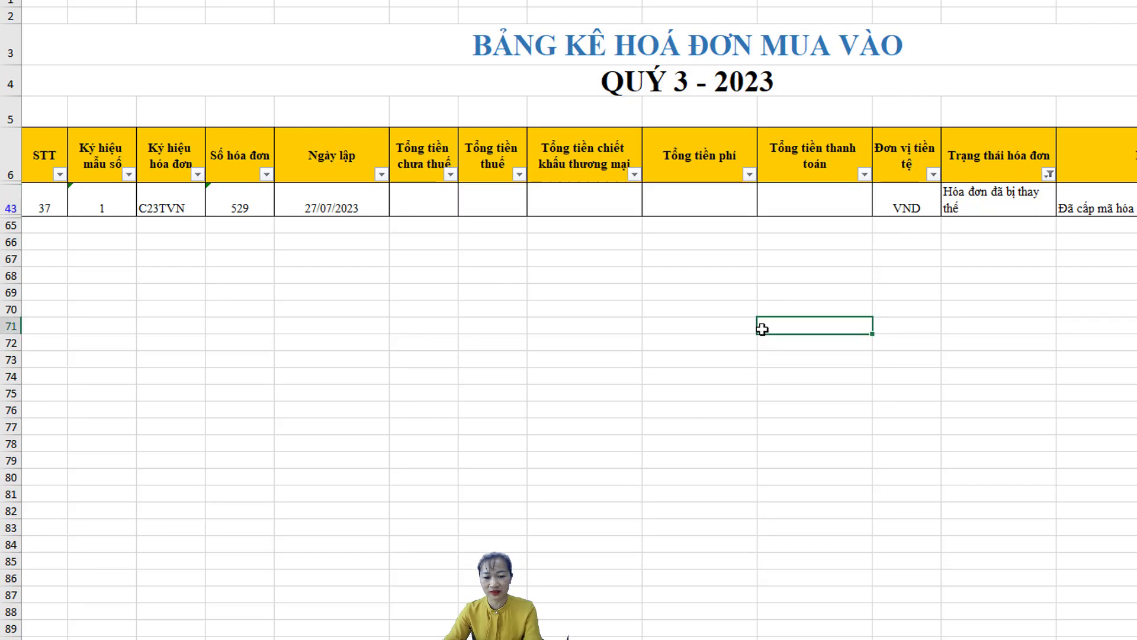
# - Highlight the replaced invoice's whole row 43 with a yellow fill
pyautogui.moveTo(10, 208)
pyautogui.mouseDown()
pyautogui.moveTo(10, 261)
pyautogui.moveTo(10, 208)
pyautogui.mouseUp()
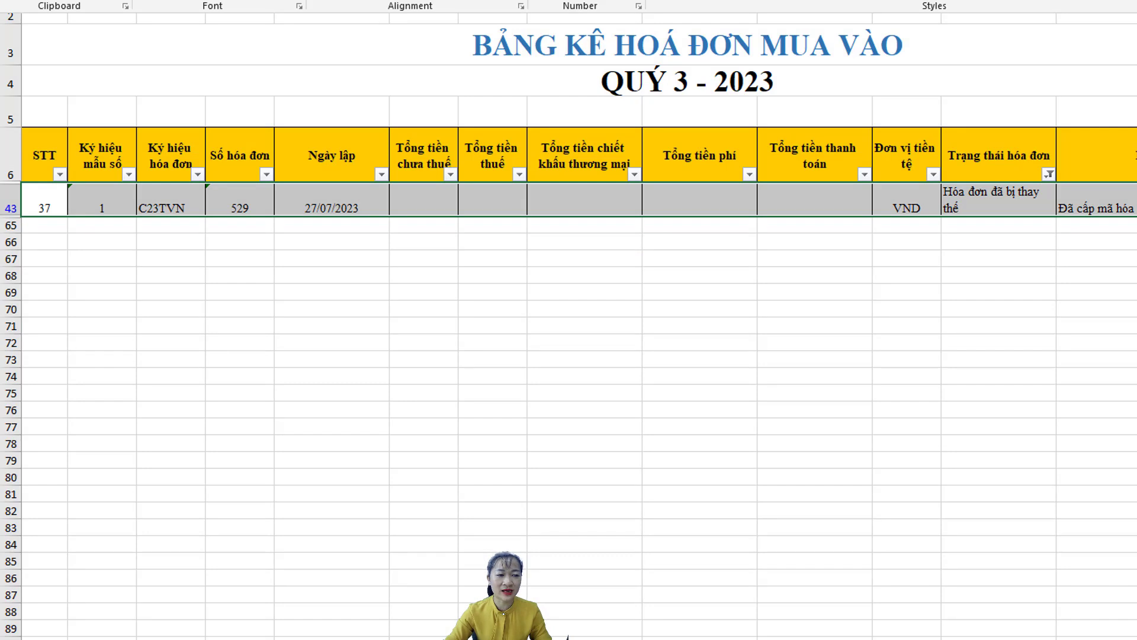
pyautogui.click(263, 7)
pyautogui.click(906, 258)
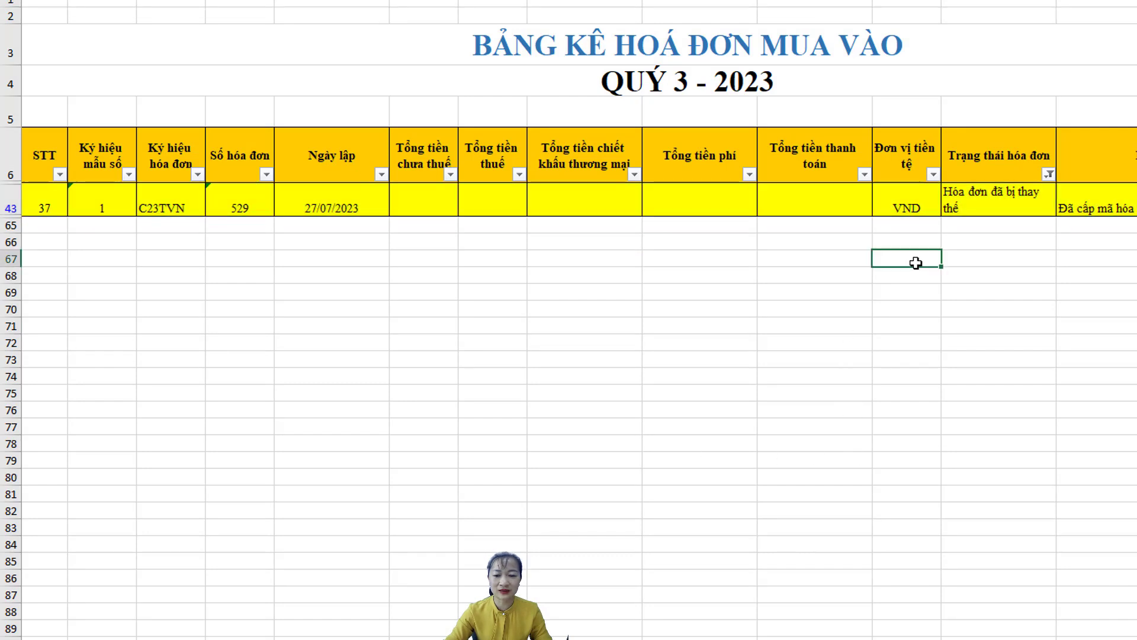
pyautogui.click(1018, 211)
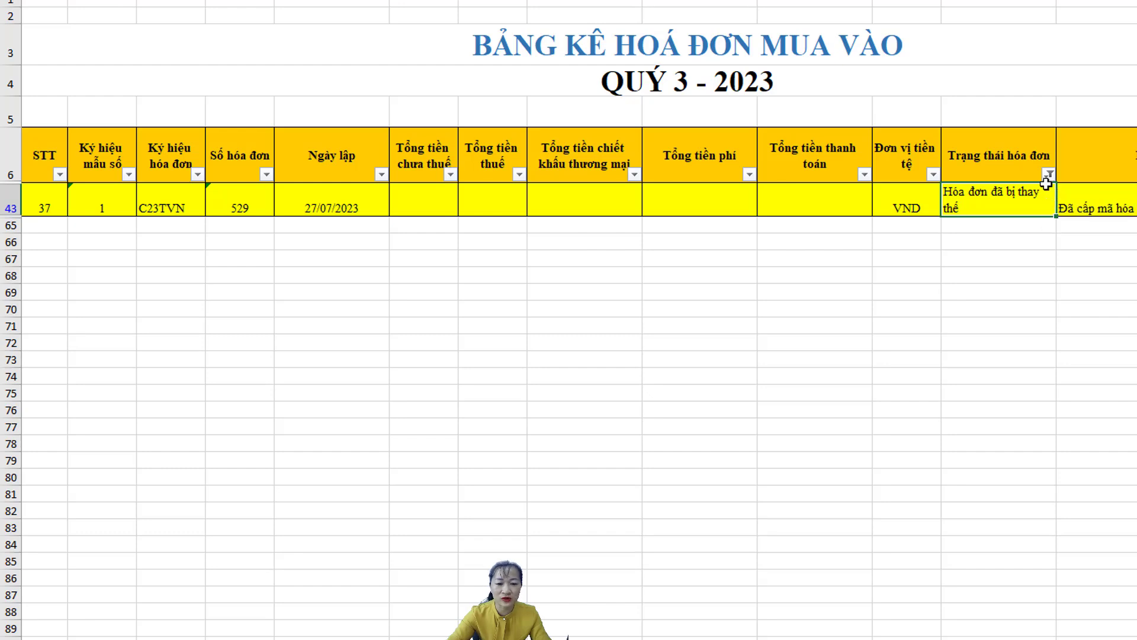
pyautogui.click(1002, 256)
# - Reset the Trạng thái hóa đơn filter to show all invoices
pyautogui.click(1050, 175)
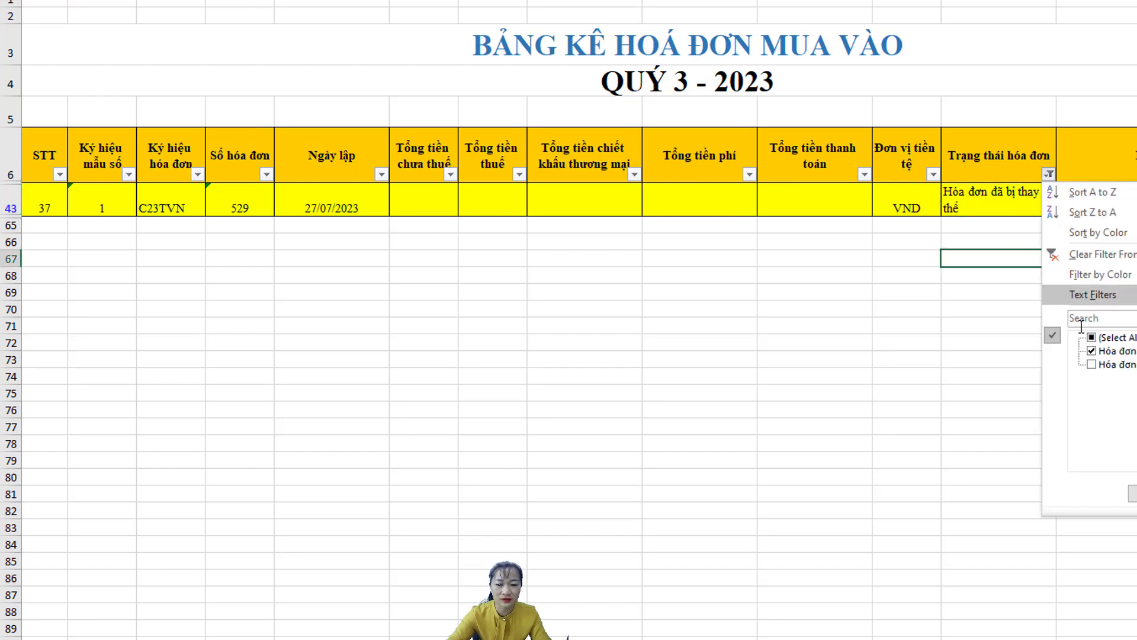
pyautogui.click(1101, 333)
pyautogui.click(1105, 478)
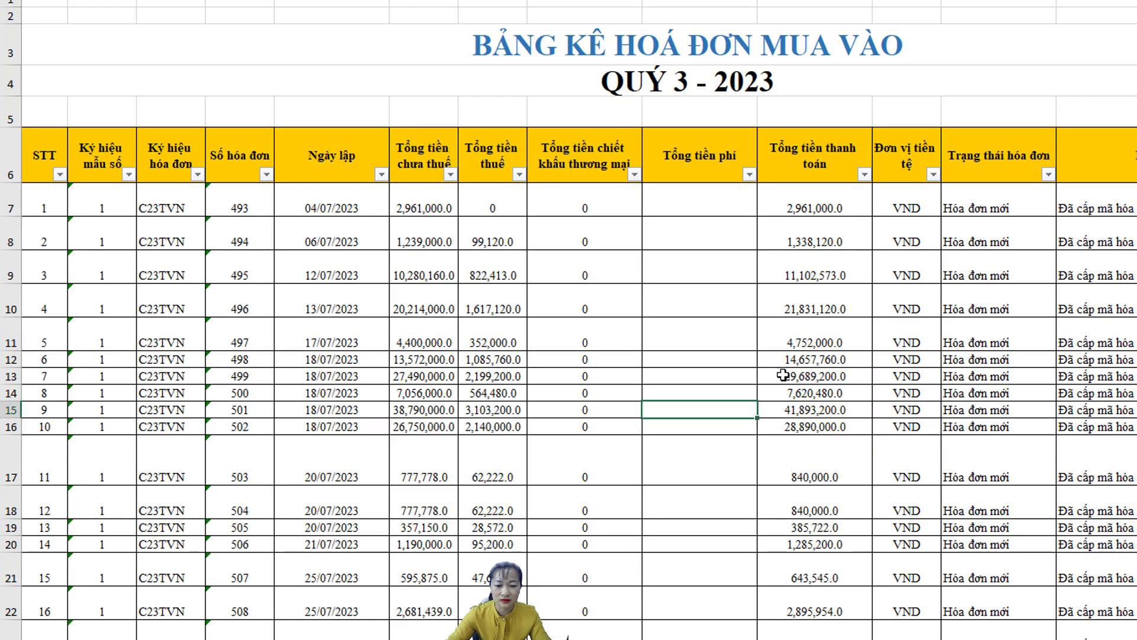
pyautogui.click(803, 206)
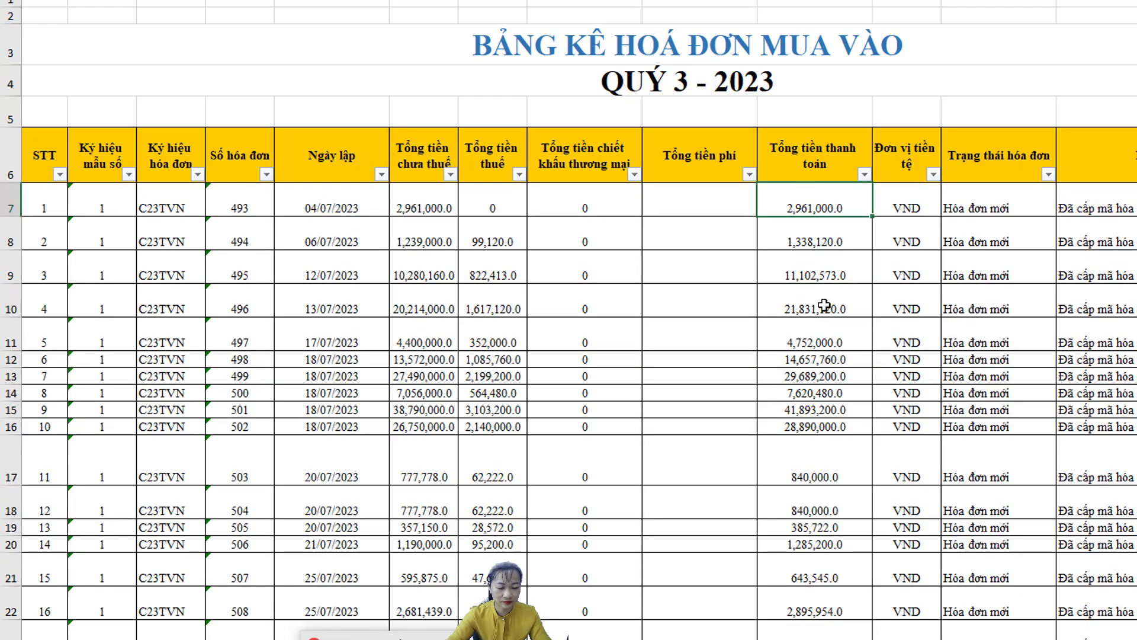
# - Go to the invoice sheet with totals in row 5 and filter Tổng tiền thuế to show only 0 values
pyautogui.hotkey('ctrl', 'pagedown')
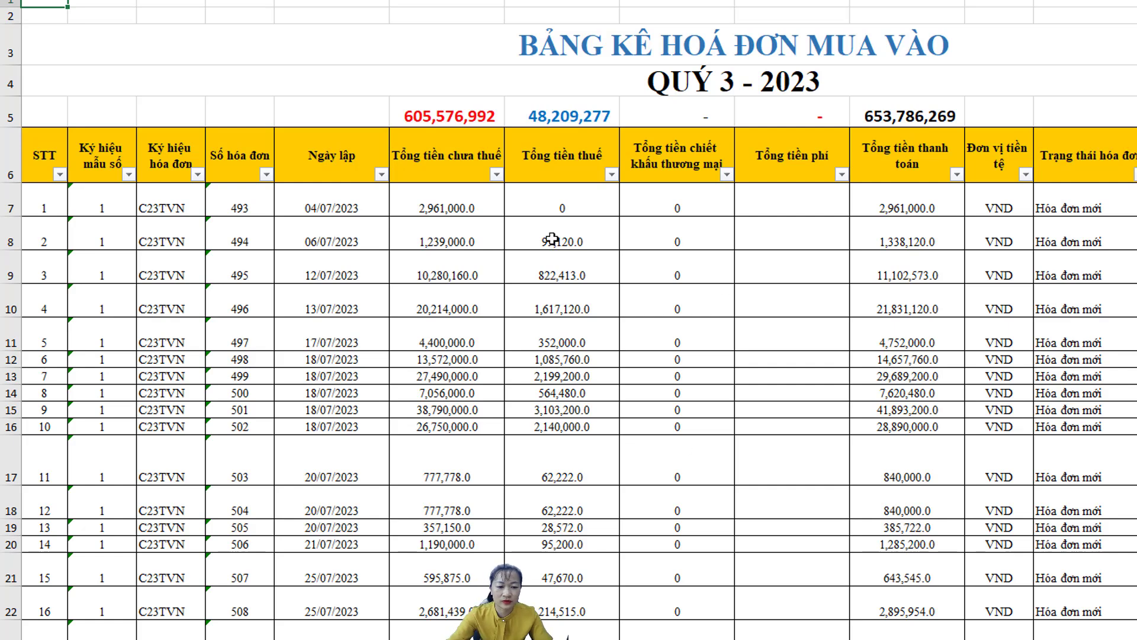
pyautogui.click(563, 209)
pyautogui.write('0')
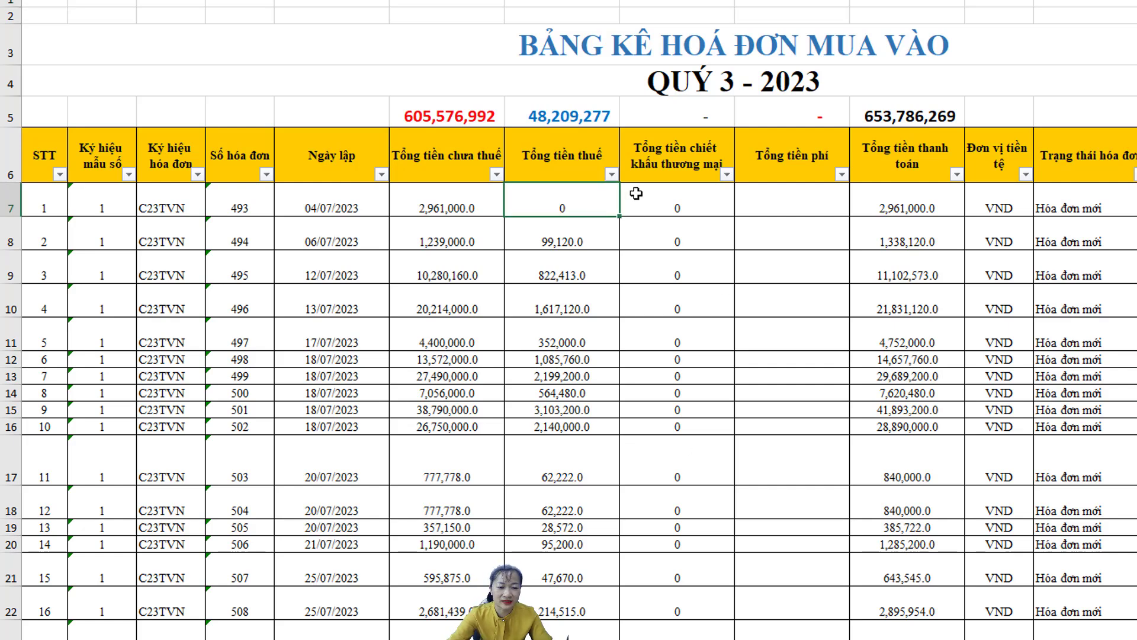
pyautogui.click(611, 175)
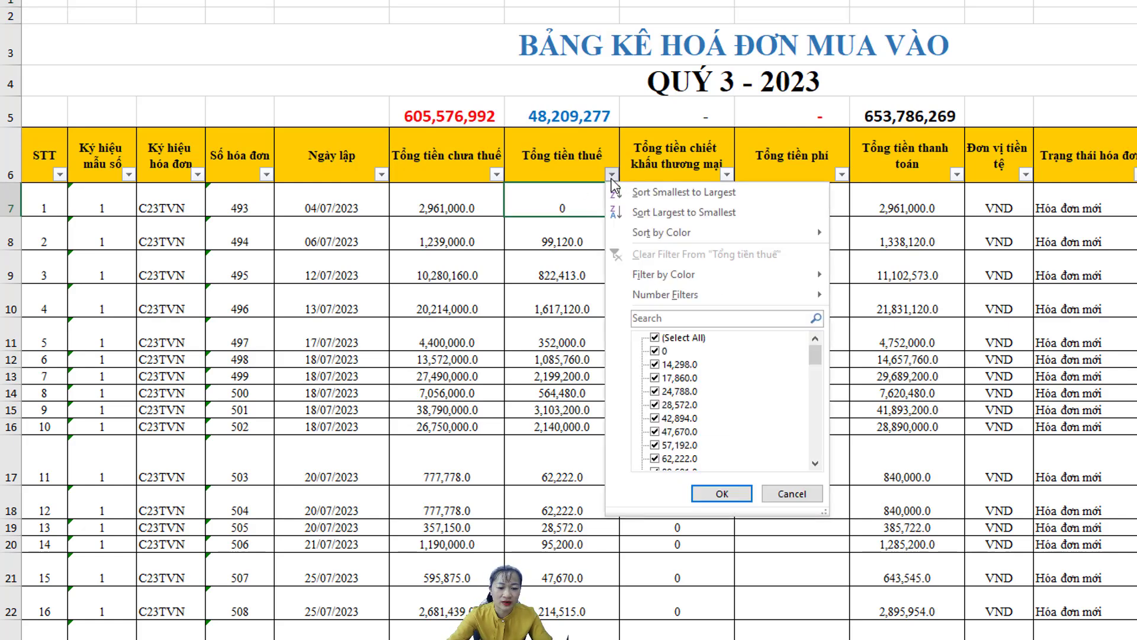
pyautogui.click(703, 338)
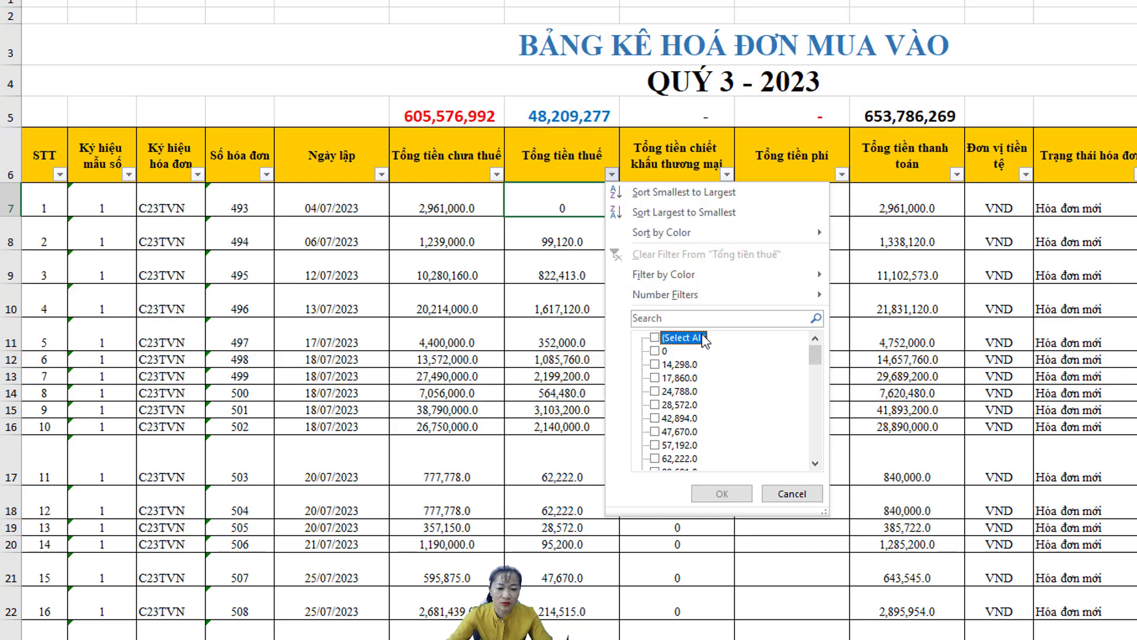
pyautogui.click(656, 351)
pyautogui.click(718, 495)
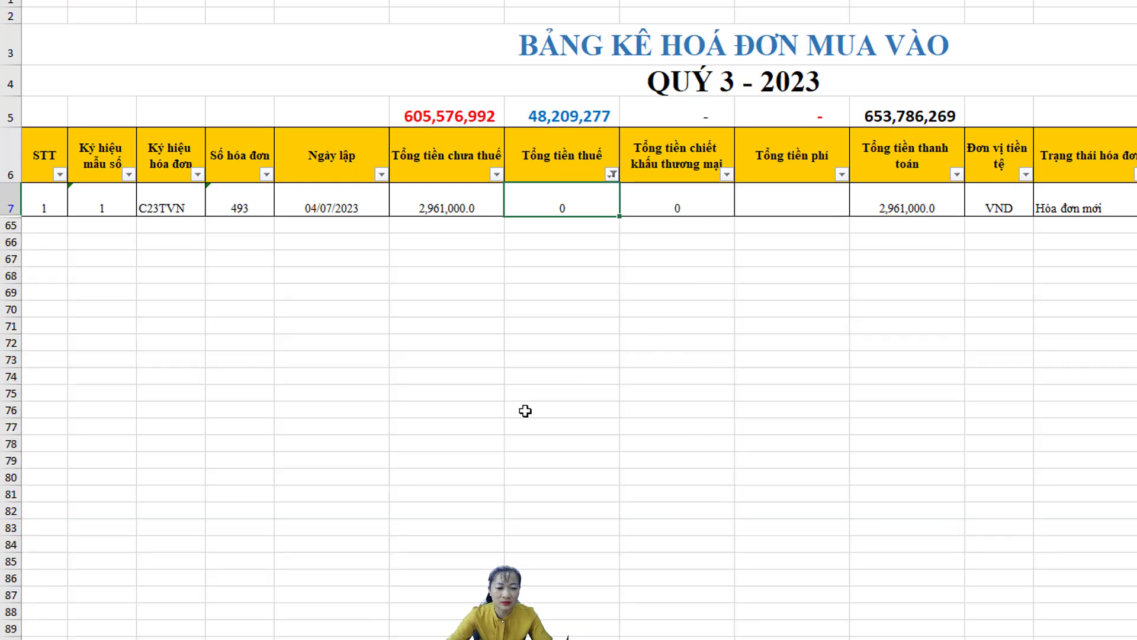
pyautogui.click(569, 410)
# - Examine the zero-tax invoice in row 7, comparing its pre-tax amount with its tax amount
pyautogui.click(535, 205)
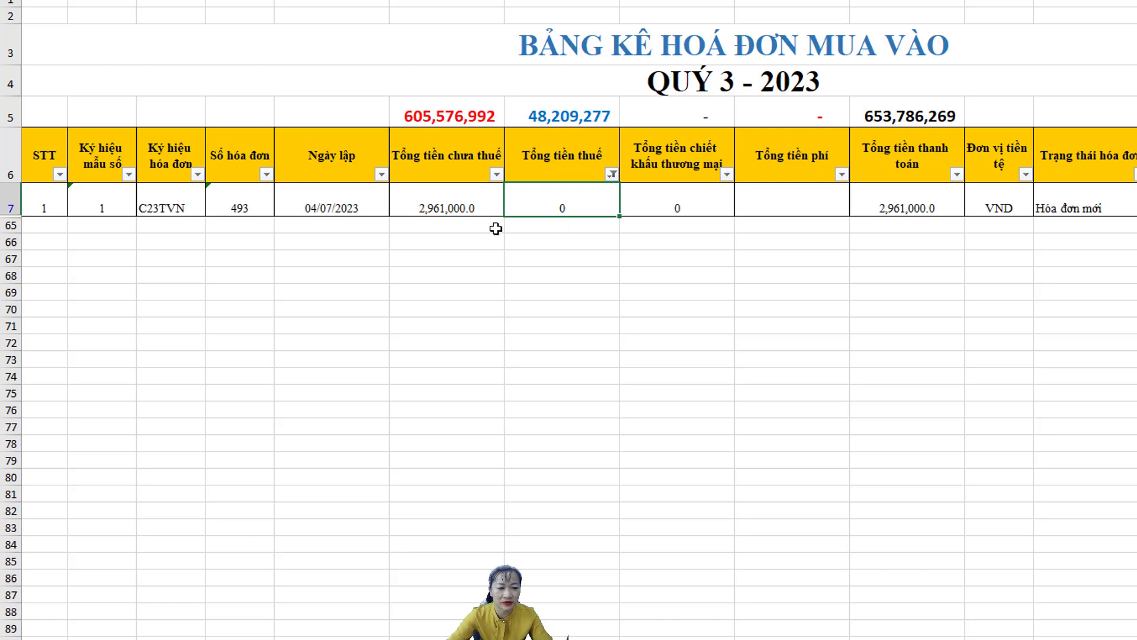
pyautogui.moveTo(104, 201); pyautogui.dragTo(1133, 205)
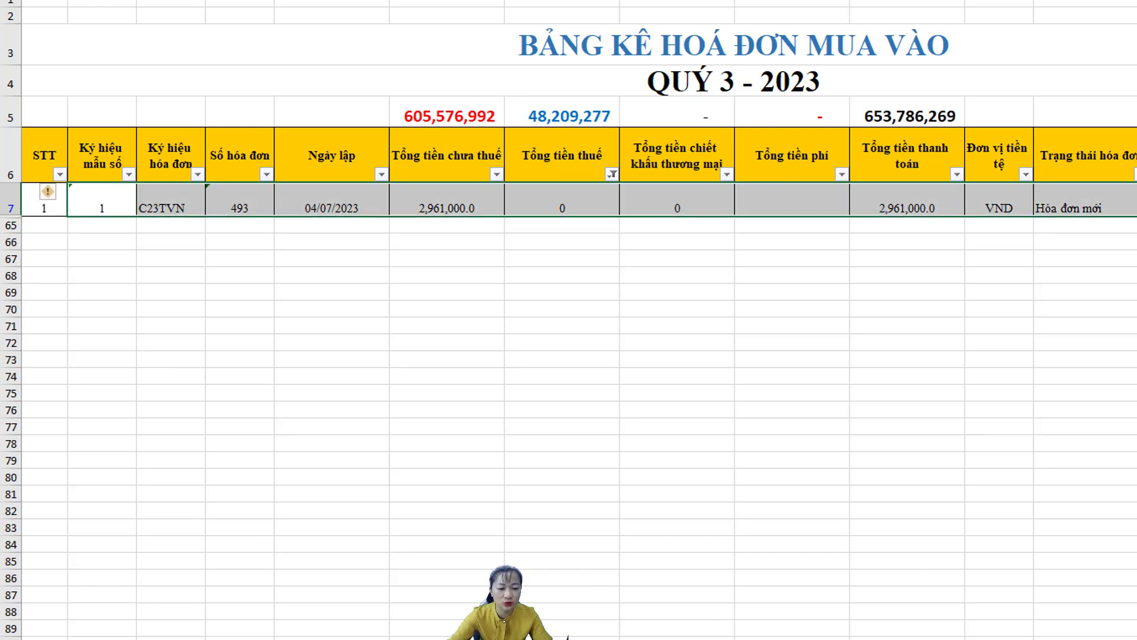
pyautogui.moveTo(107, 208); pyautogui.dragTo(1133, 205)
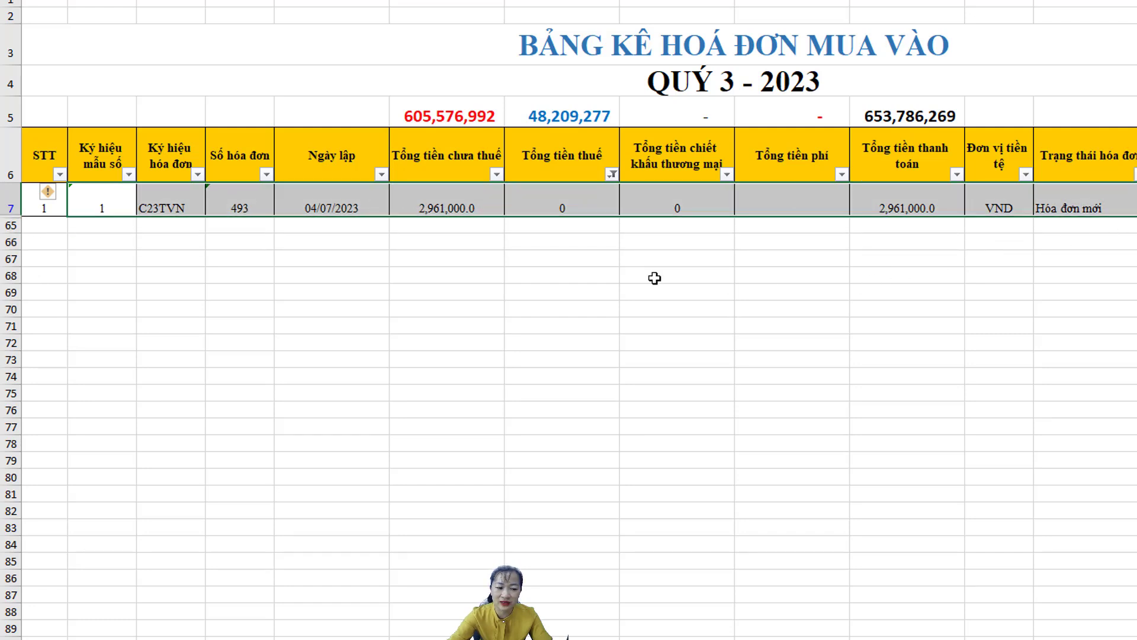
pyautogui.moveTo(101, 206); pyautogui.dragTo(560, 209)
pyautogui.click(561, 208)
pyautogui.write('0')
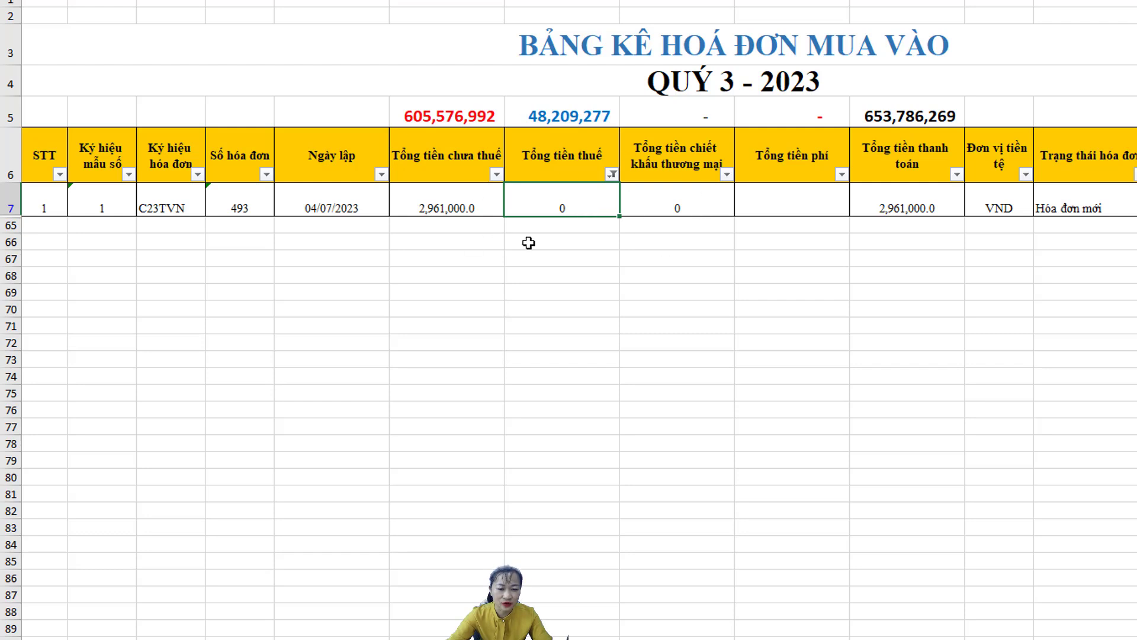
pyautogui.click(449, 205)
pyautogui.click(559, 206)
pyautogui.click(471, 209)
pyautogui.click(569, 209)
pyautogui.click(461, 204)
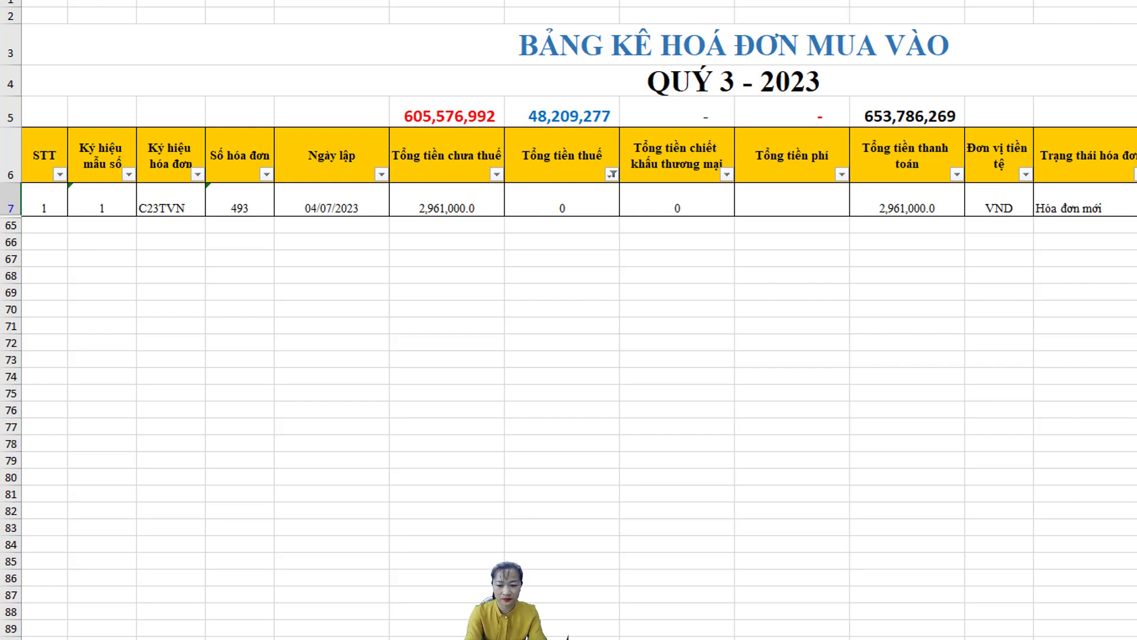
pyautogui.click(45, 156)
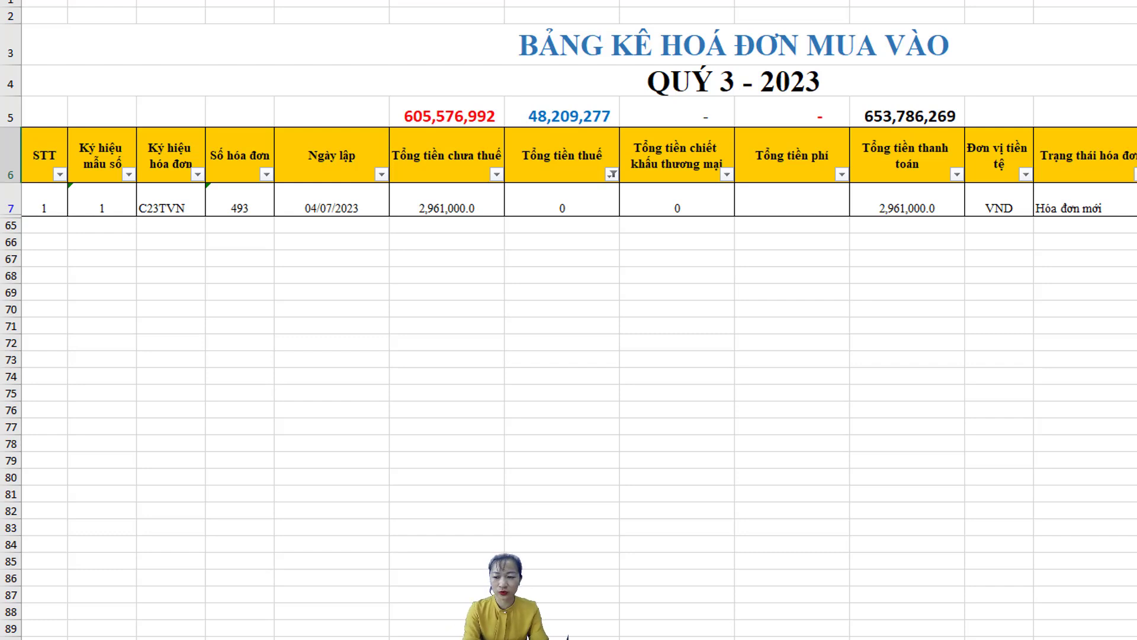
pyautogui.click(44, 208)
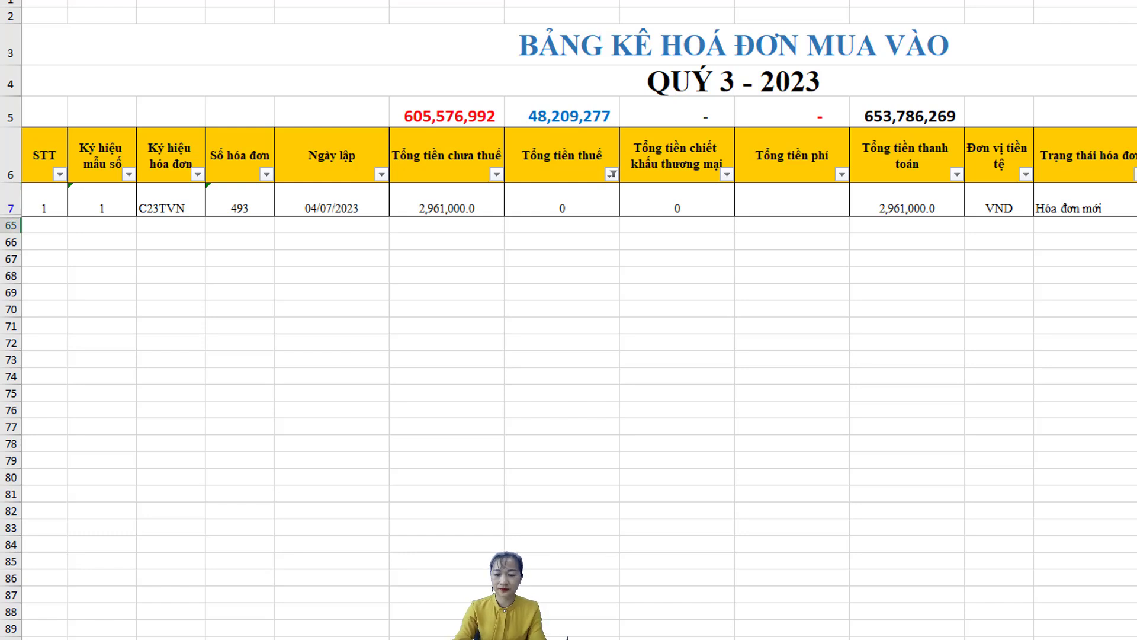
# - Reset the Tổng tiền thuế filter to show all invoices and check the zero-tax invoice's pre-tax amount in row 7
pyautogui.click(616, 180)
pyautogui.click(613, 175)
pyautogui.click(682, 340)
pyautogui.click(723, 493)
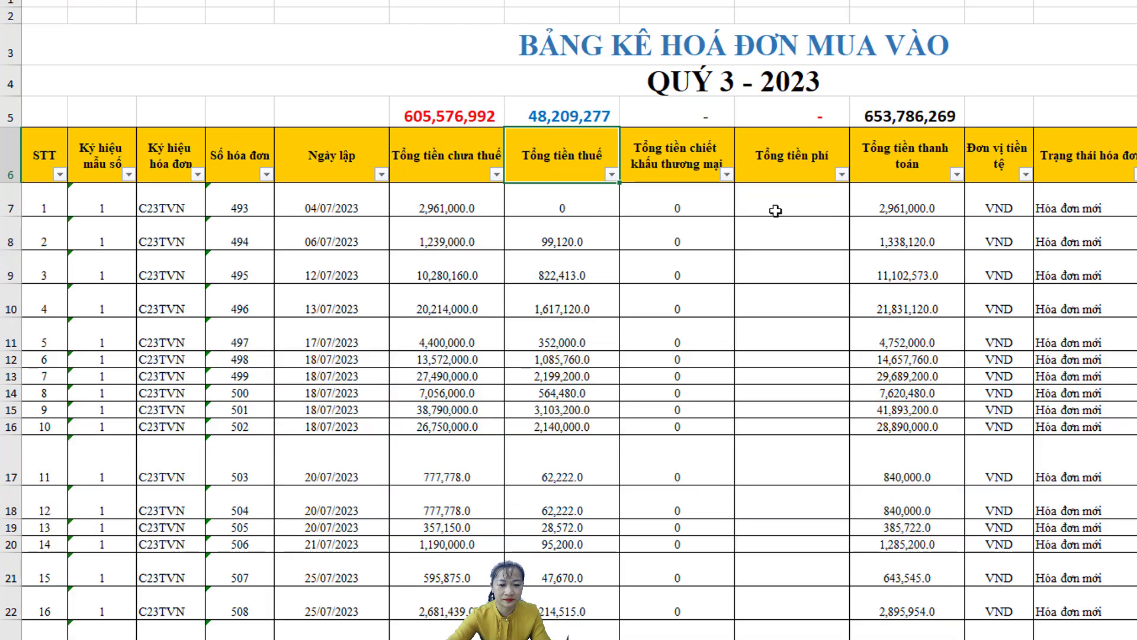
pyautogui.click(45, 233)
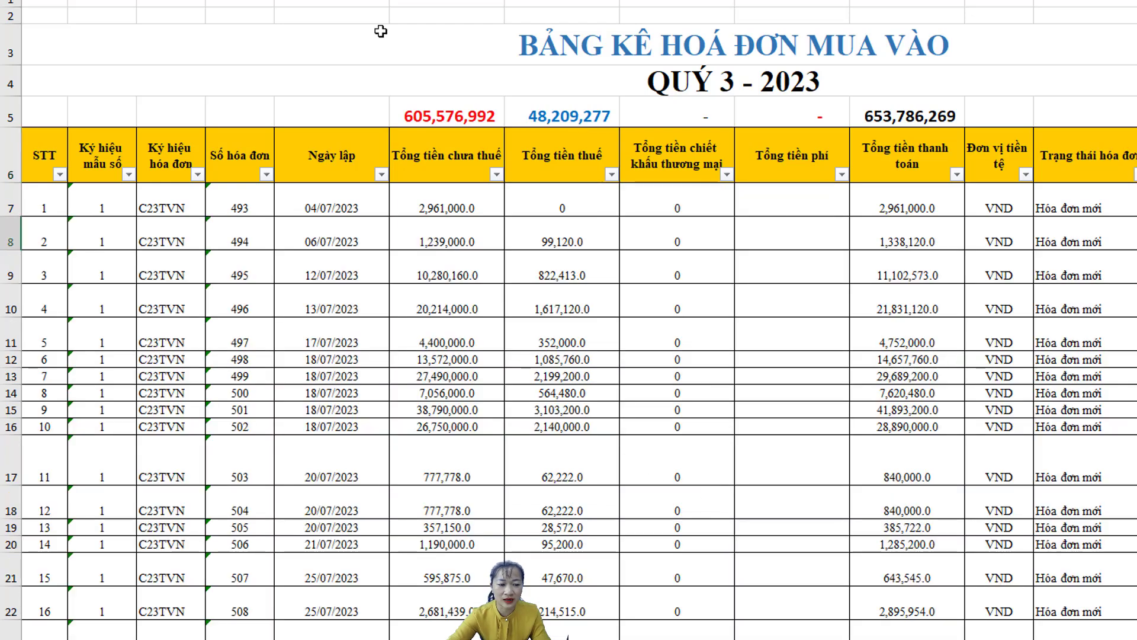
pyautogui.click(44, 199)
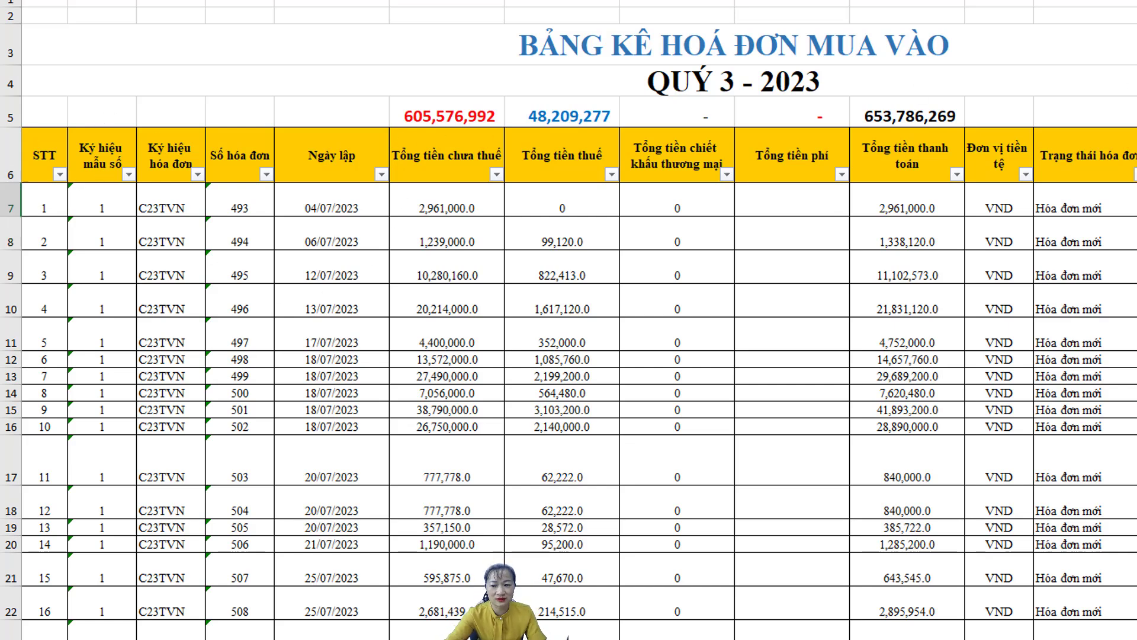
pyautogui.click(453, 198)
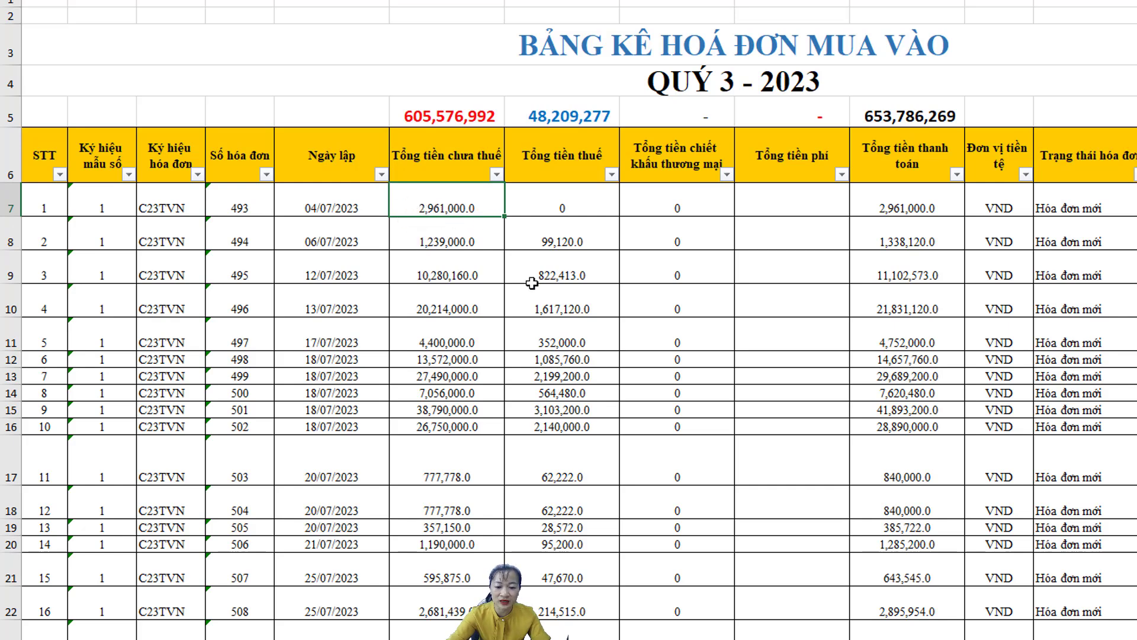
# - Switch to HTKK and enter 2.961.000 as the 0% sales value in field [29]
pyautogui.hotkey('alt', 'Tab')
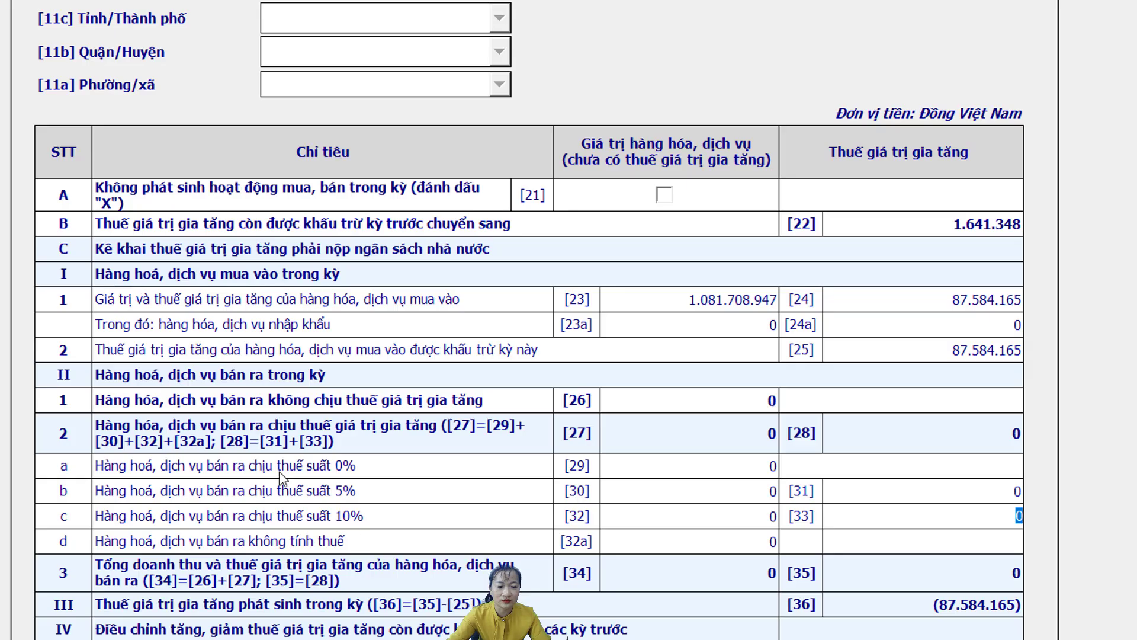
pyautogui.click(660, 401)
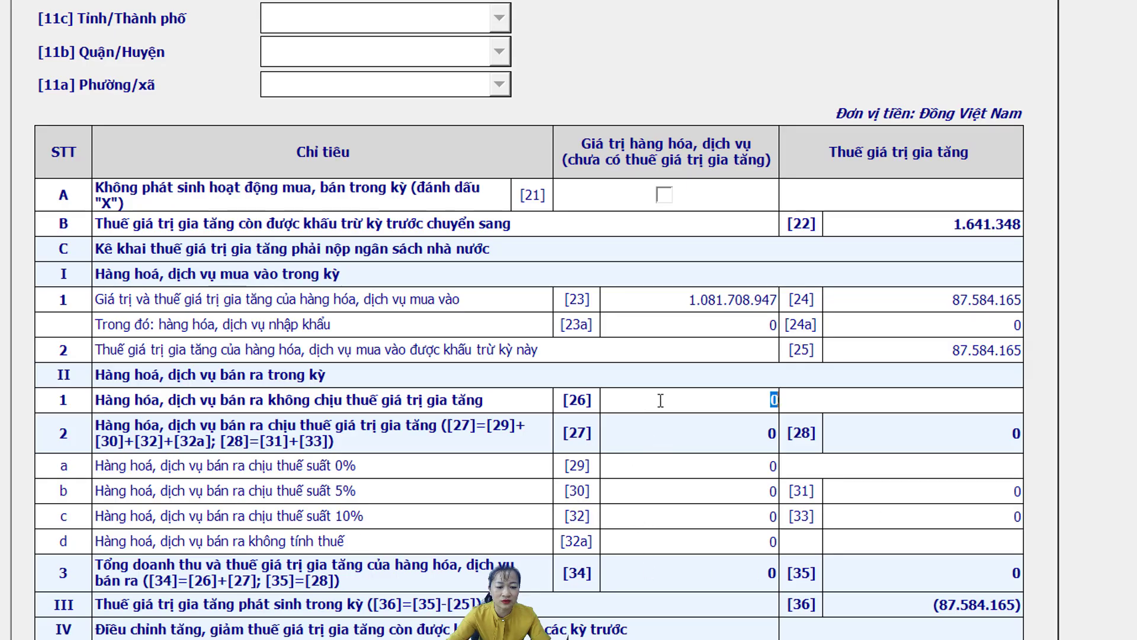
pyautogui.click(701, 471)
pyautogui.write('2.961.000')
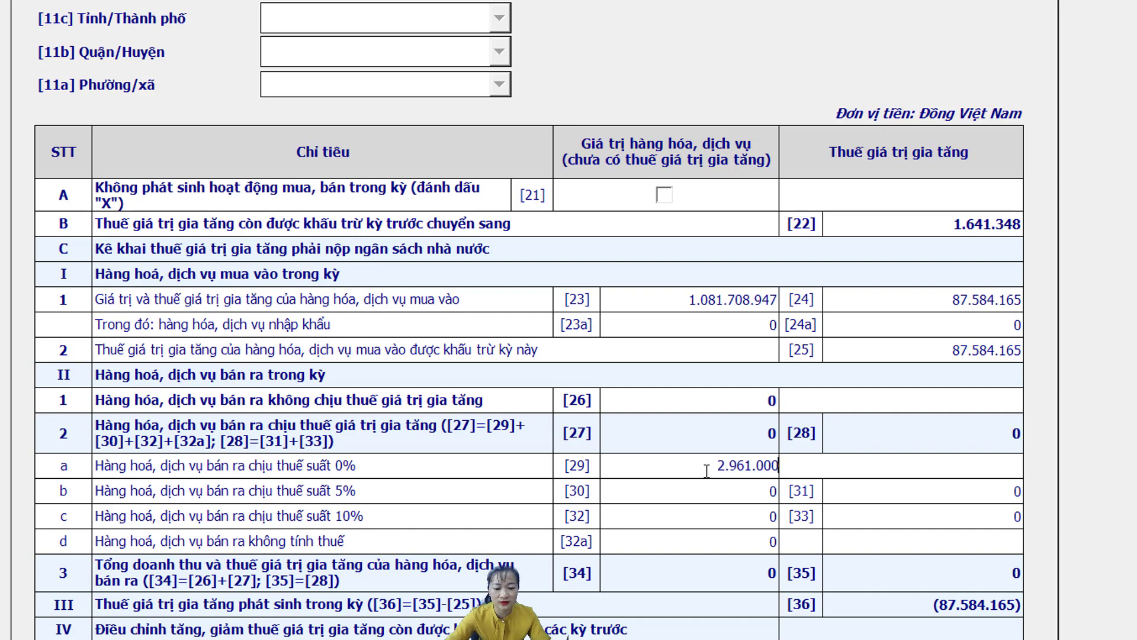
pyautogui.press('Tab')
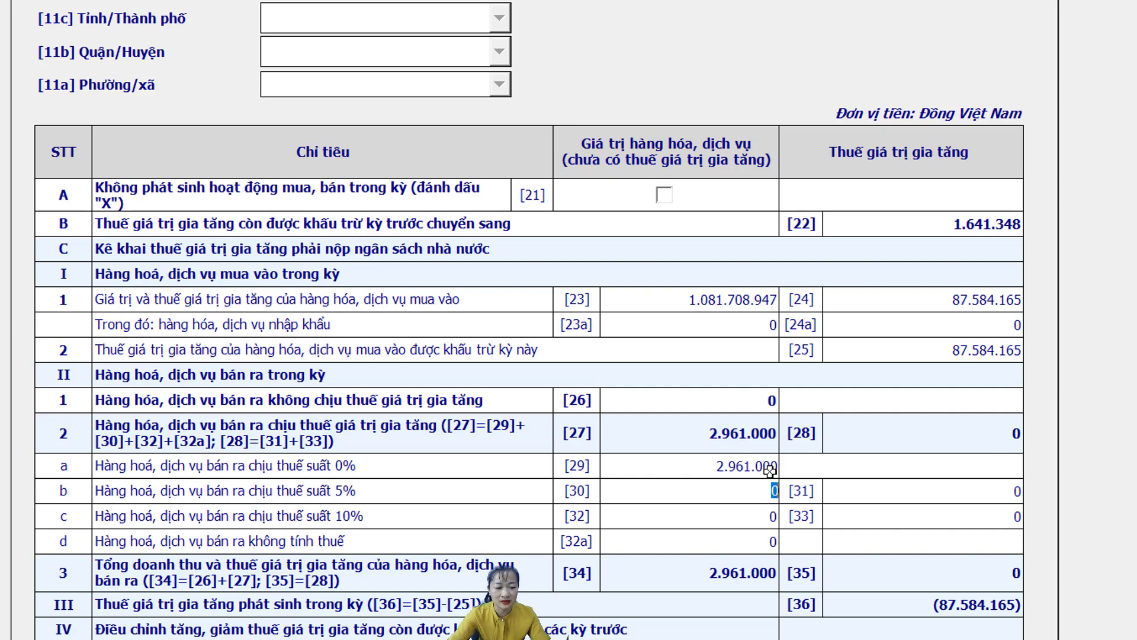
pyautogui.press('Tab')
# - Switch to Excel and subtract the zero-tax invoice amount in H7 from the Tổng tiền chưa thuế total formula in row 5
pyautogui.hotkey('alt', 'Tab')
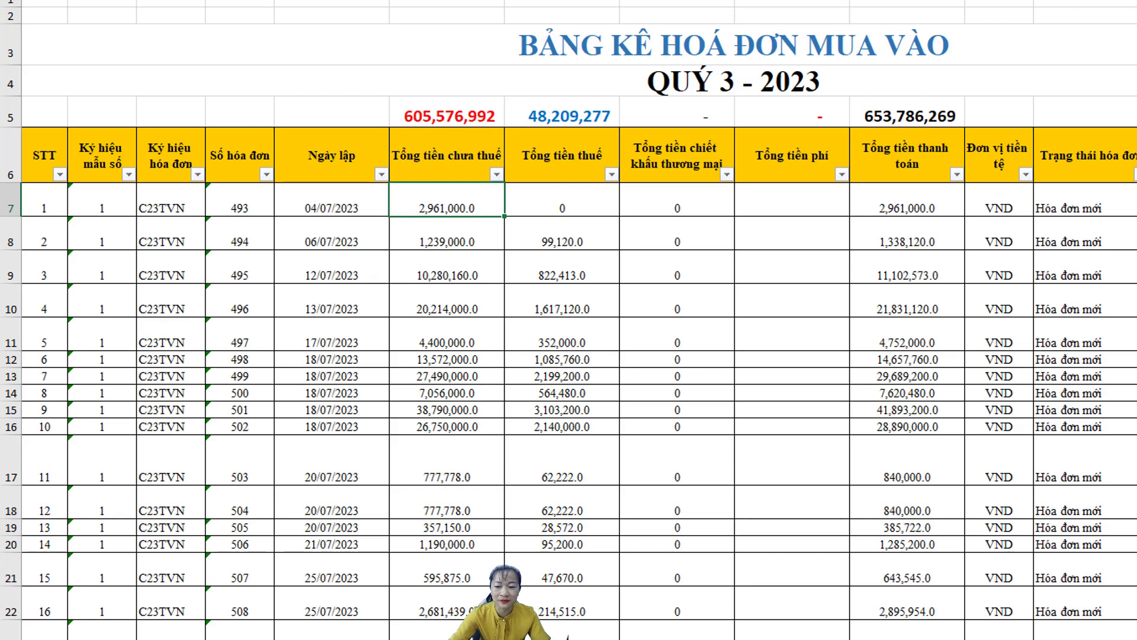
pyautogui.doubleClick(469, 116)
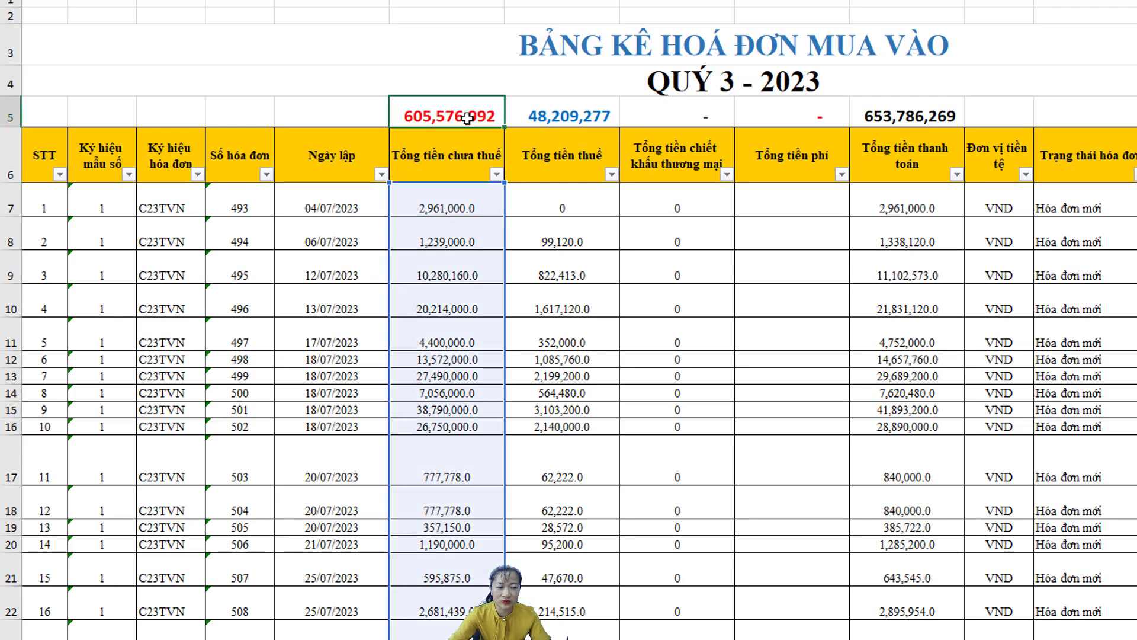
pyautogui.scroll(-15, 487, 583)
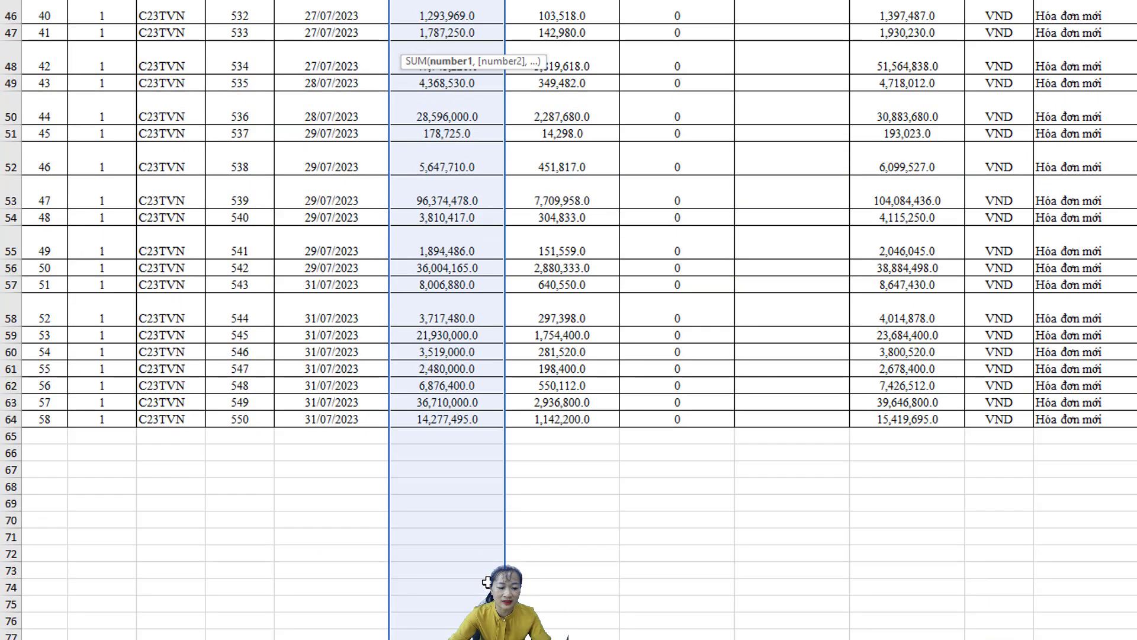
pyautogui.scroll(15, 485, 576)
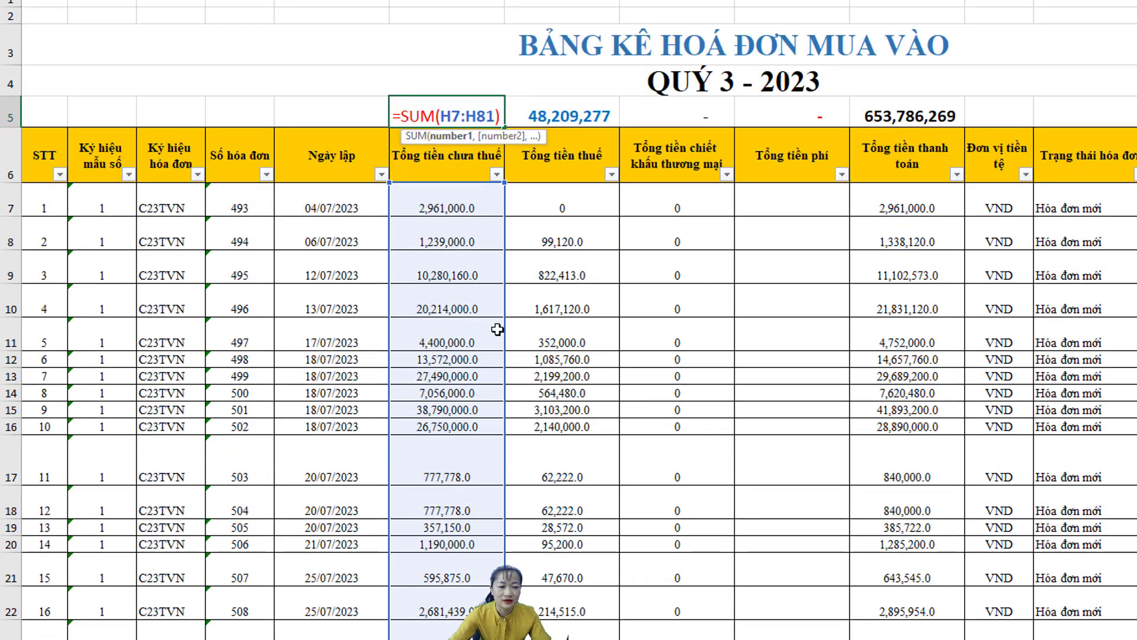
pyautogui.press('End')
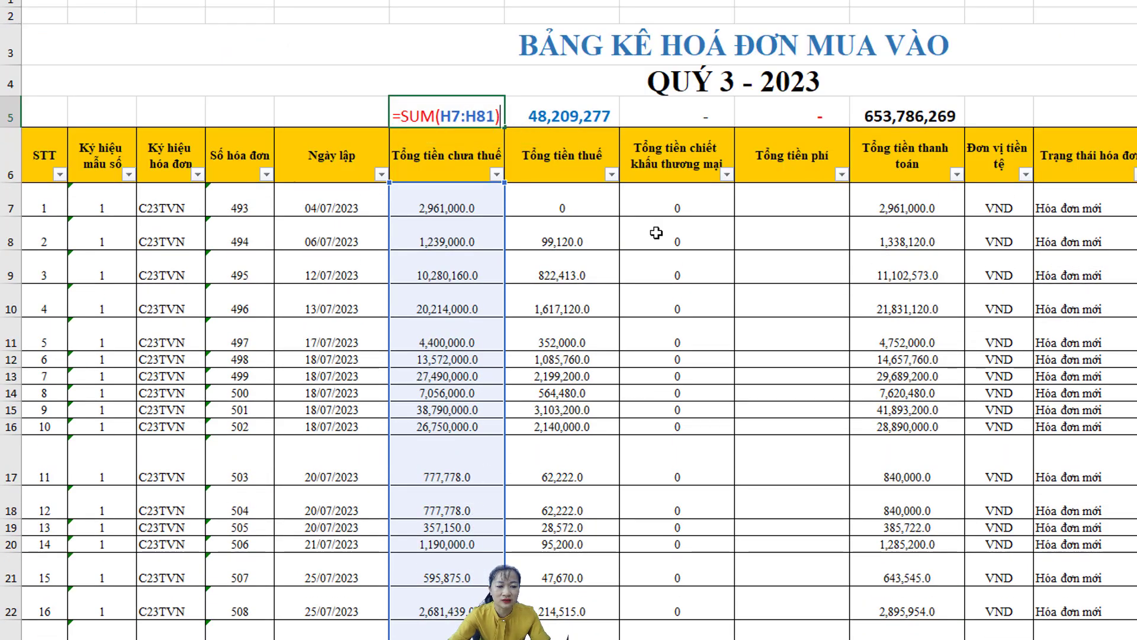
pyautogui.write('-')
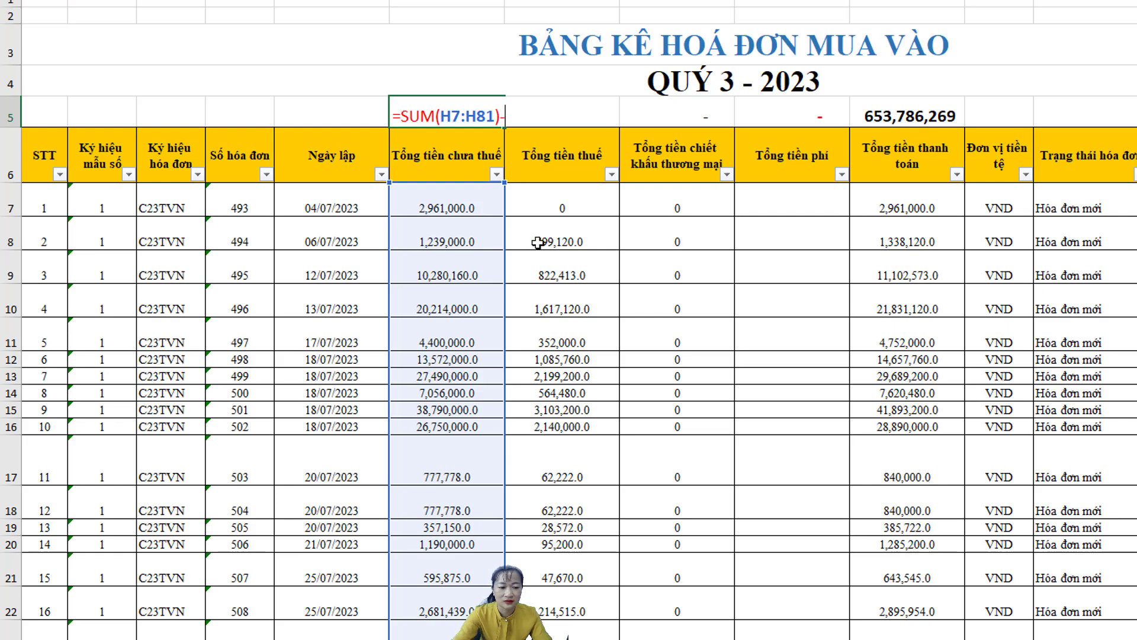
pyautogui.click(466, 212)
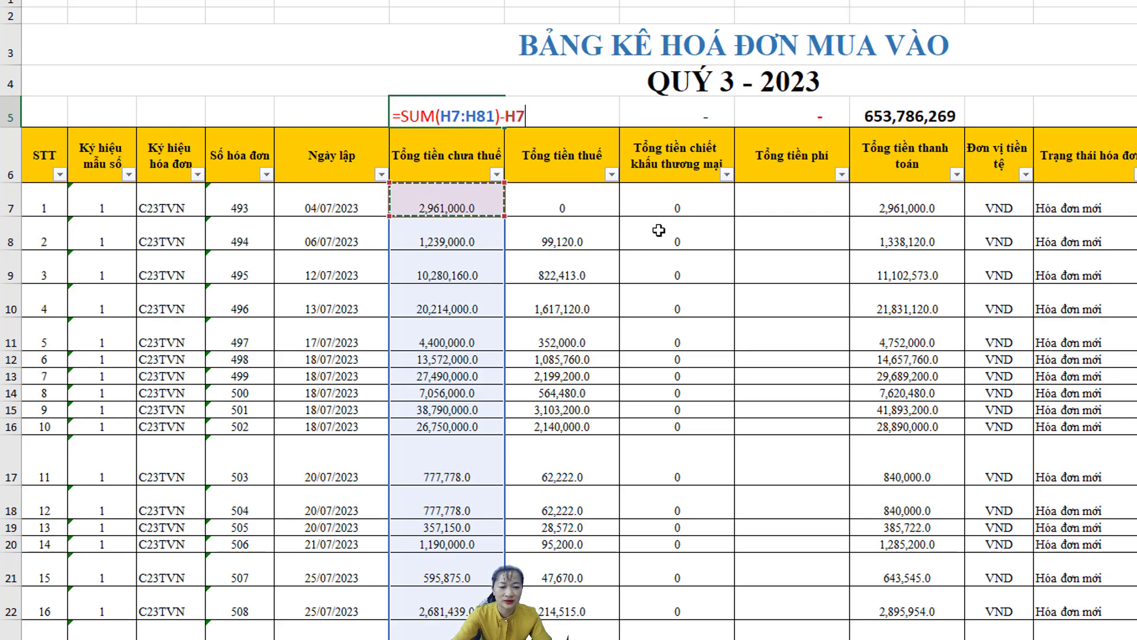
pyautogui.press('Return')
# - Check the totals in row 5 and insert a blank row directly above them
pyautogui.click(567, 119)
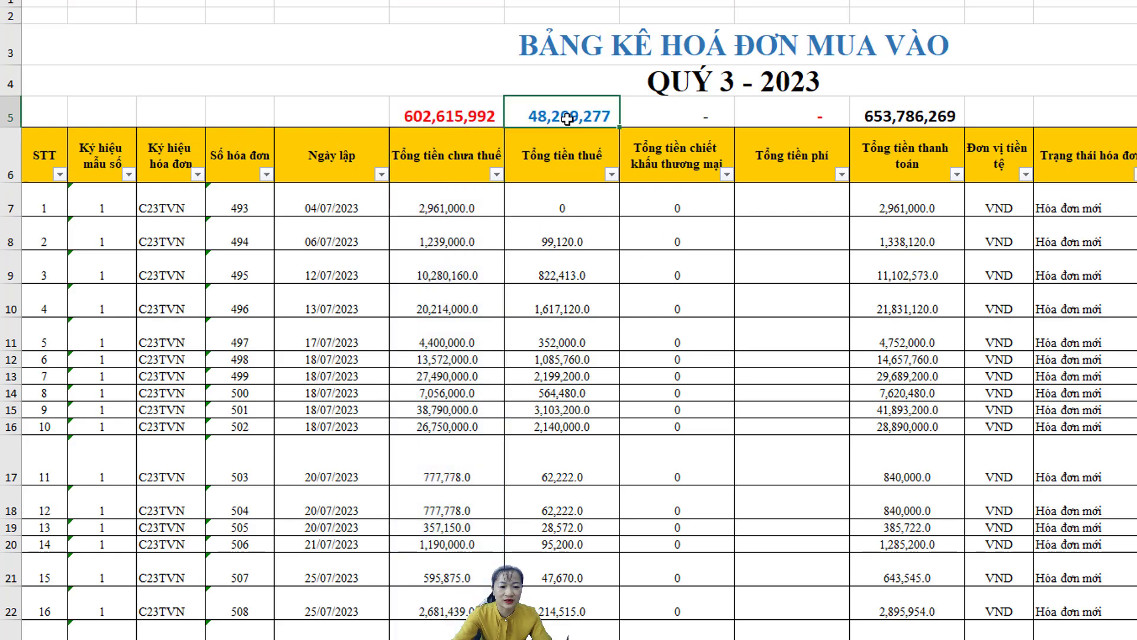
pyautogui.click(897, 121)
pyautogui.click(398, 124)
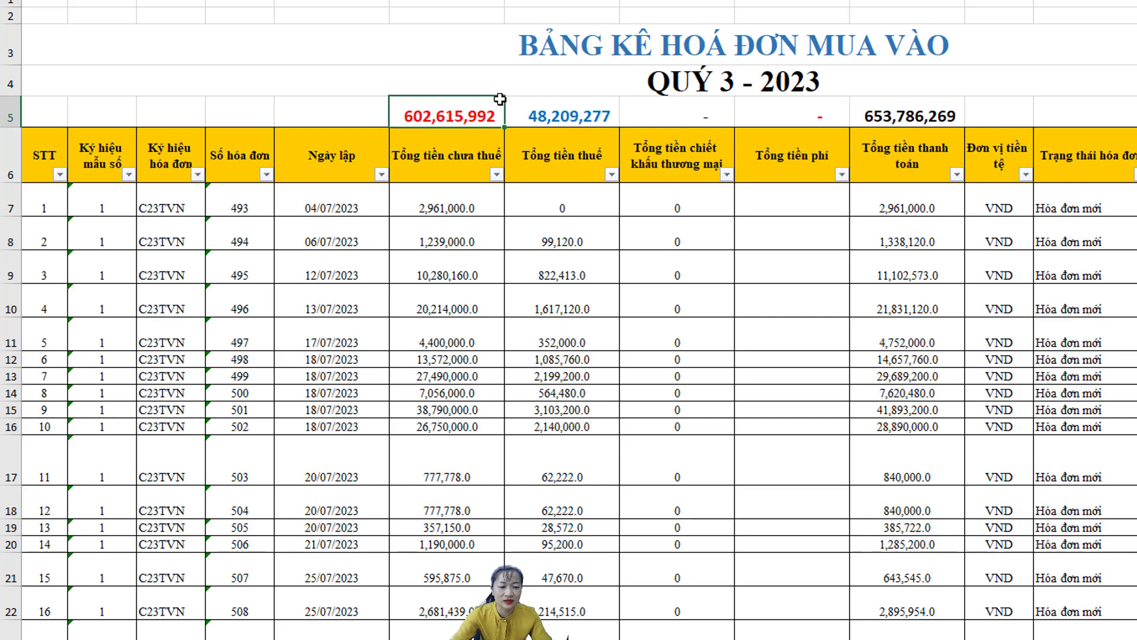
pyautogui.click(467, 82)
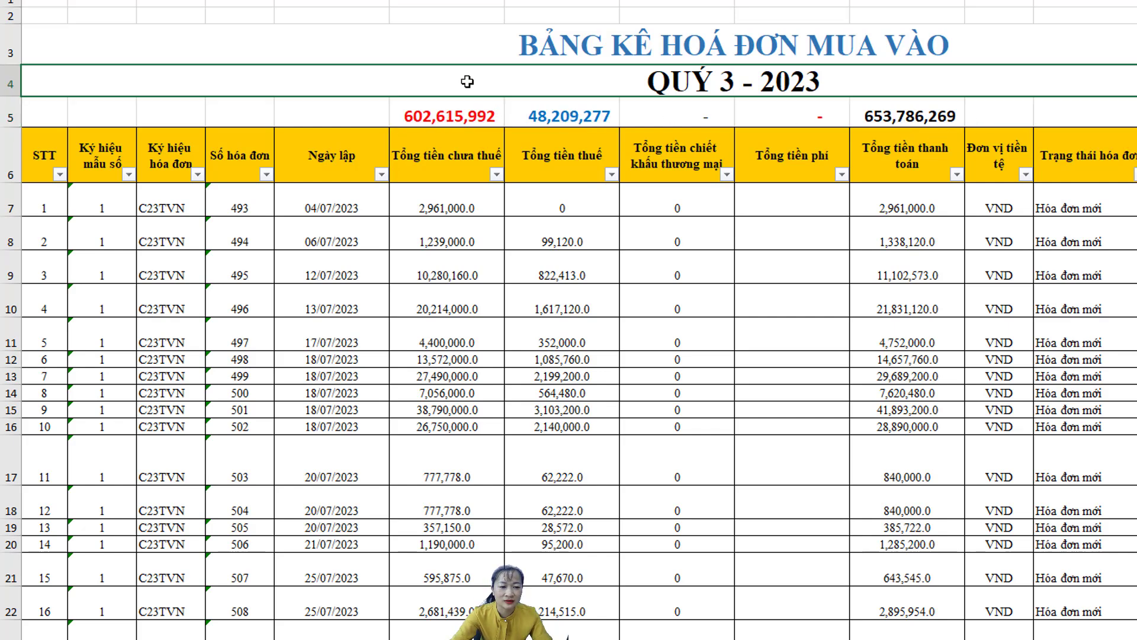
pyautogui.click(13, 111)
pyautogui.hotkey('ctrl', 'shift', '+')
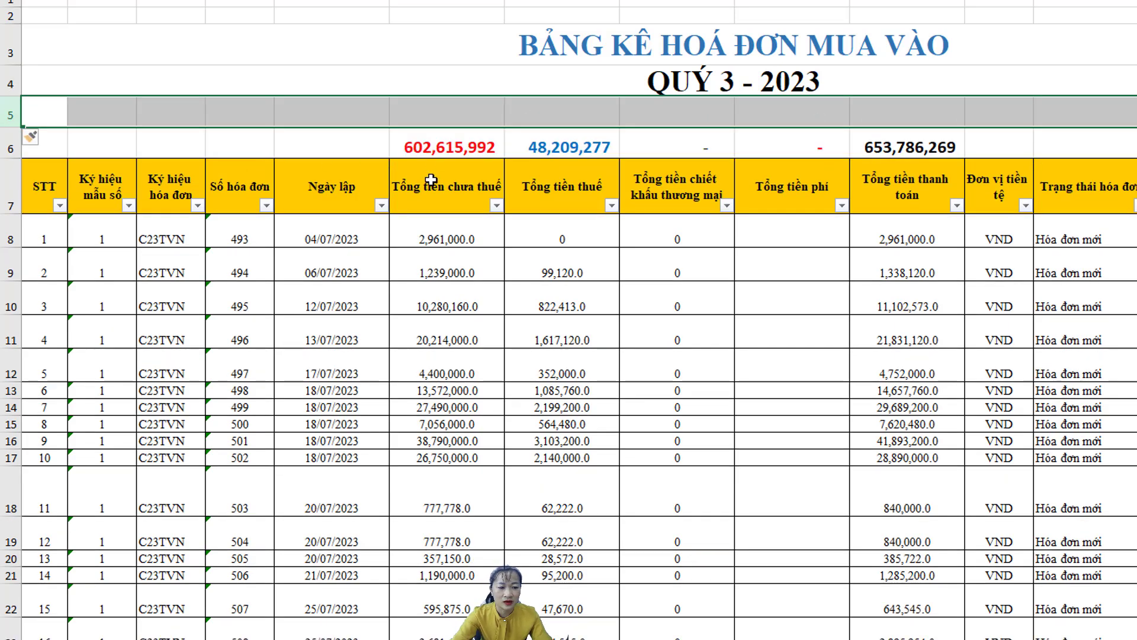
# - Enter the label [33] in the new row above both the Tổng tiền chưa thuế and Tổng tiền thuế totals
pyautogui.click(428, 110)
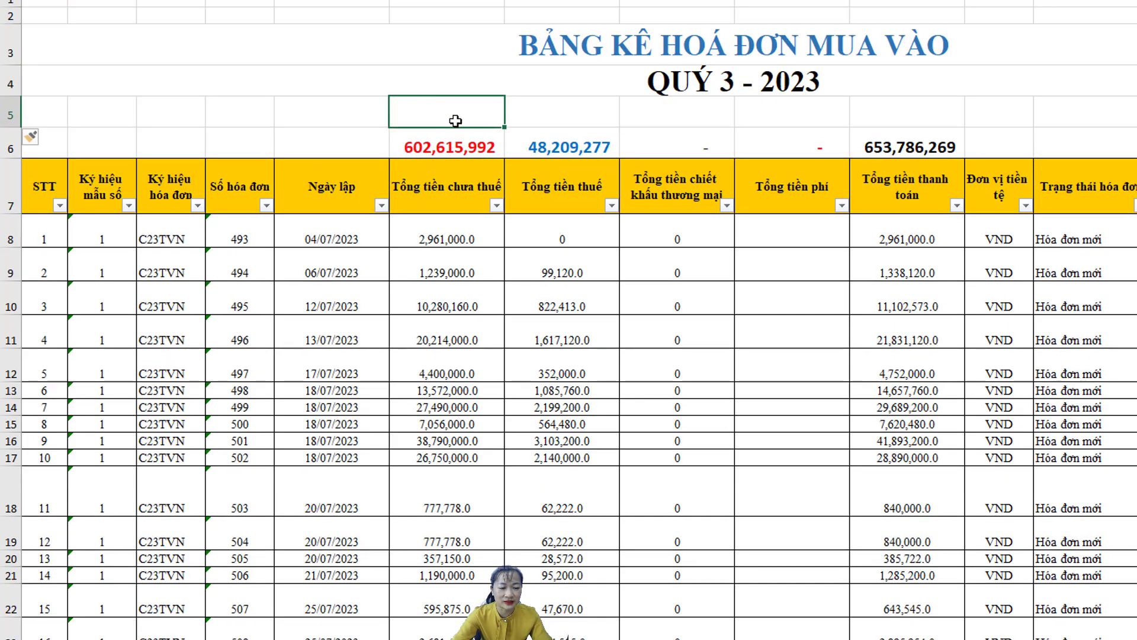
pyautogui.write('[33]ư')
pyautogui.press('BackSpace')
pyautogui.press('Tab')
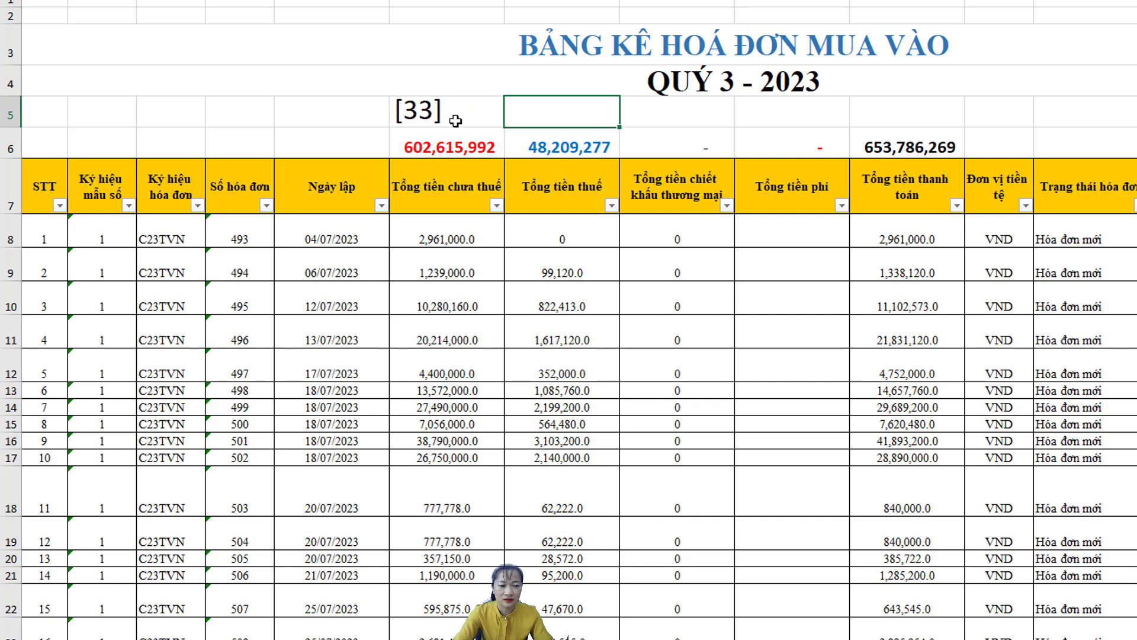
pyautogui.write('[')
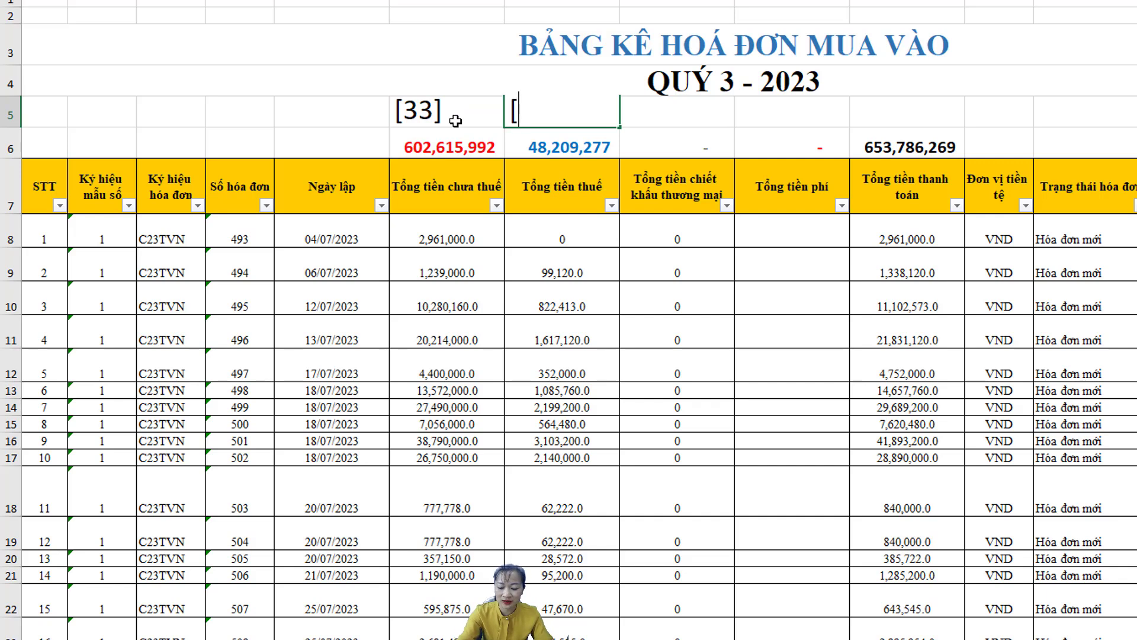
pyautogui.write('33]ư')
pyautogui.press('BackSpace')
# - Change the label above the Tổng tiền chưa thuế total to [32] and center it
pyautogui.click(455, 121)
pyautogui.doubleClick(454, 121)
pyautogui.press('BackSpace')
pyautogui.write('2')
pyautogui.press('Return')
pyautogui.click(455, 121)
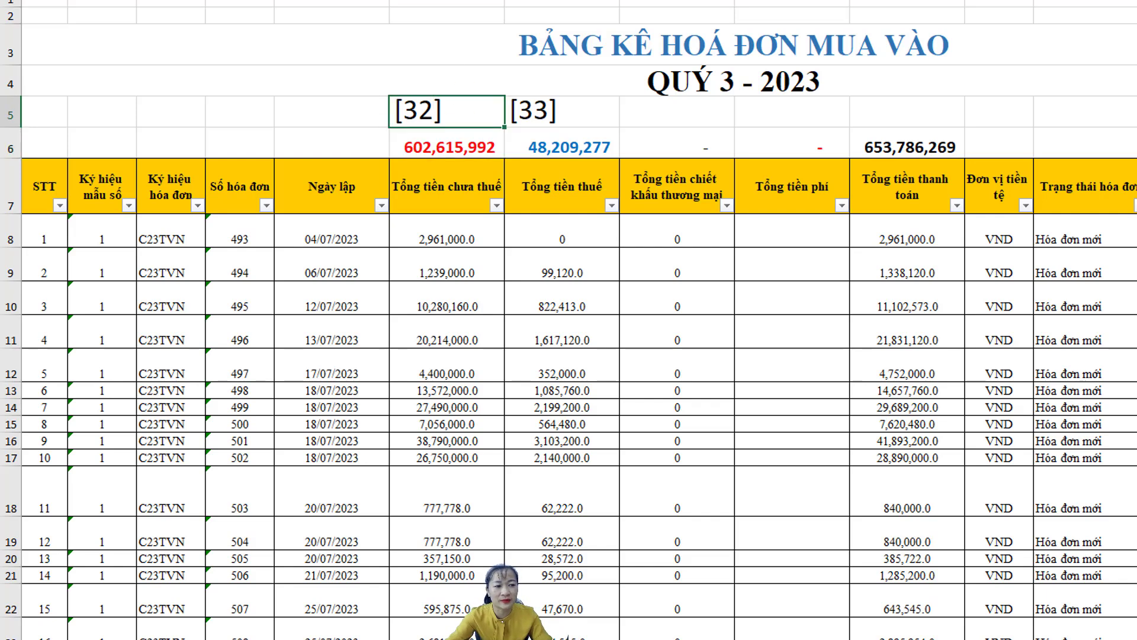
pyautogui.click(351, 1)
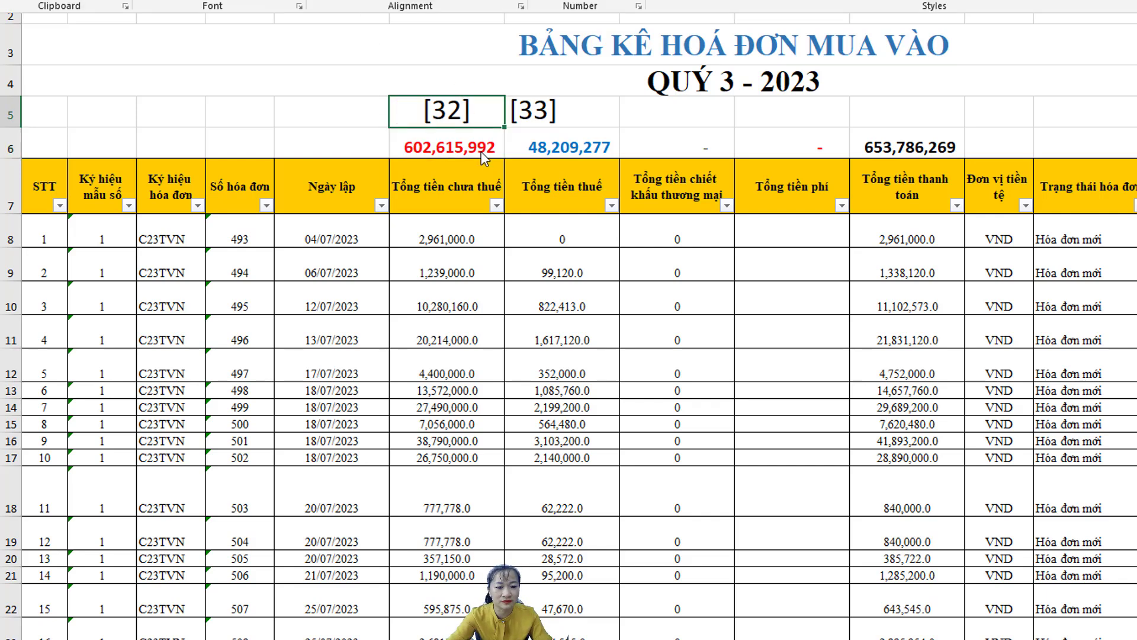
# - Switch to HTKK and enter 602.615.992 as the 10% sales value in field [32]
pyautogui.click(440, 141)
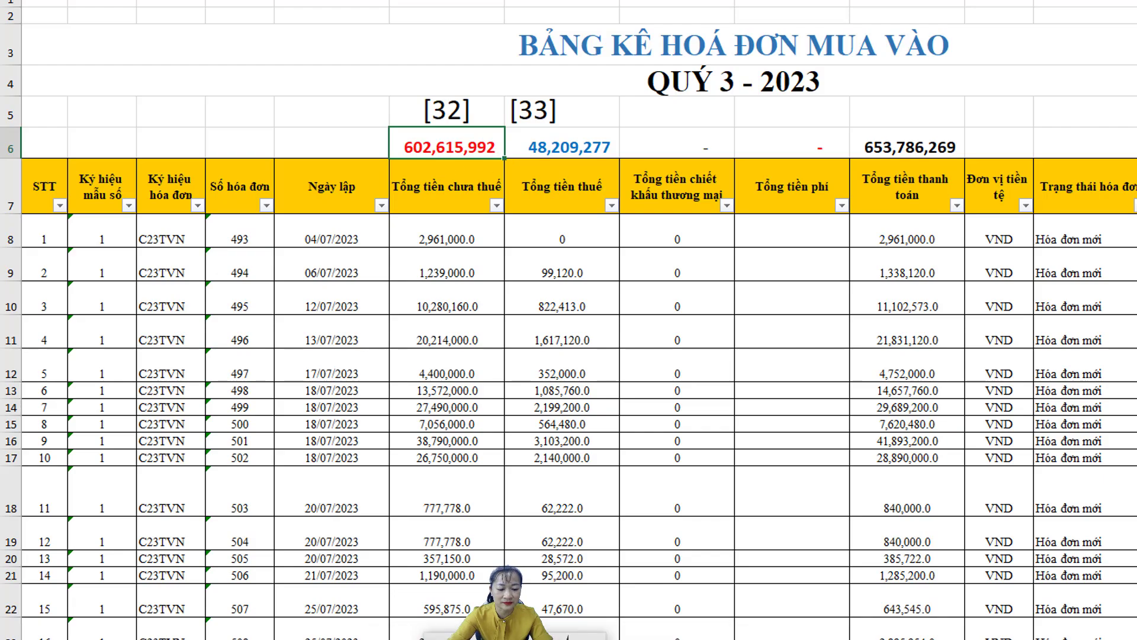
pyautogui.hotkey('alt', 'Tab')
pyautogui.write('602.615')
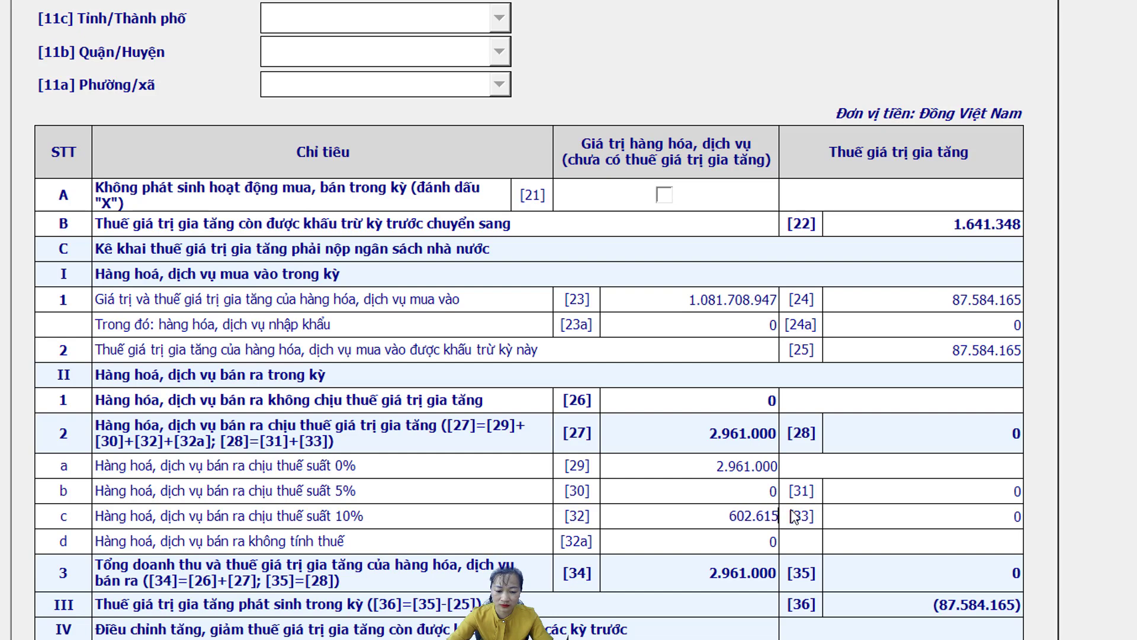
pyautogui.write('.992')
pyautogui.press('Tab')
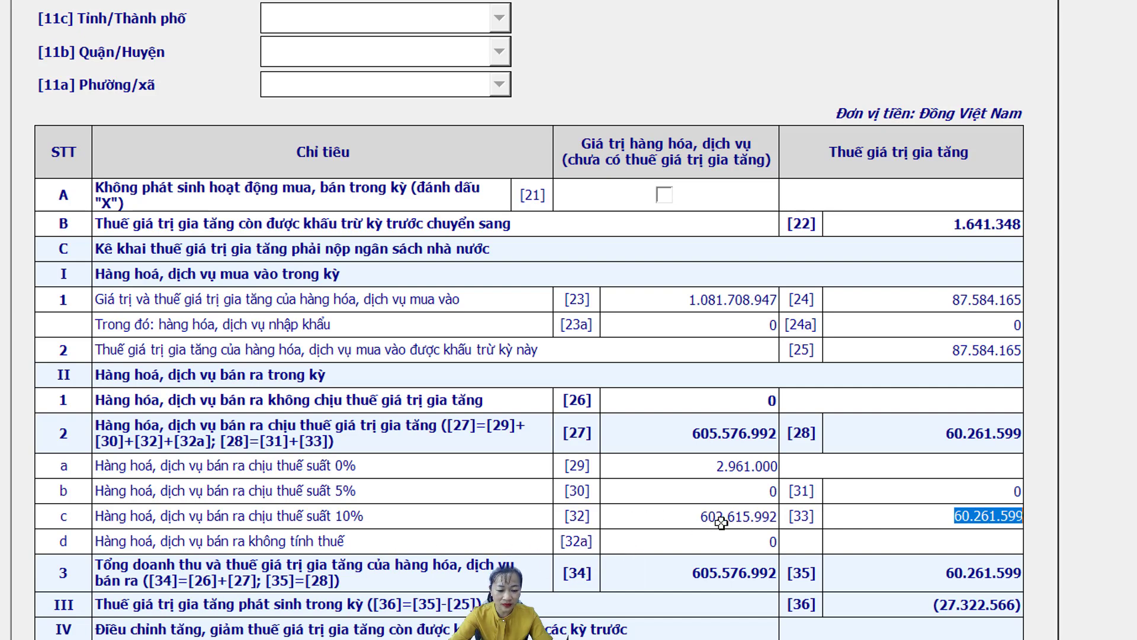
# - Compare the tax in field [33] with the Tổng tiền thuế total in the Excel invoice sheet
pyautogui.click(917, 522)
pyautogui.moveTo(932, 518); pyautogui.dragTo(1033, 517)
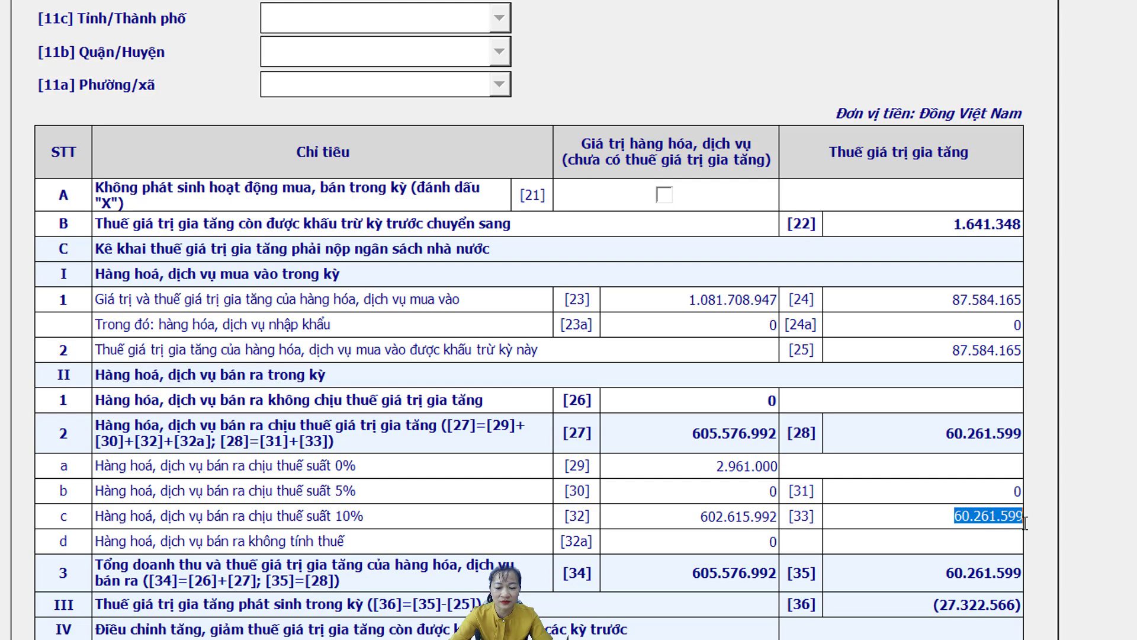
pyautogui.hotkey('alt', 'Tab')
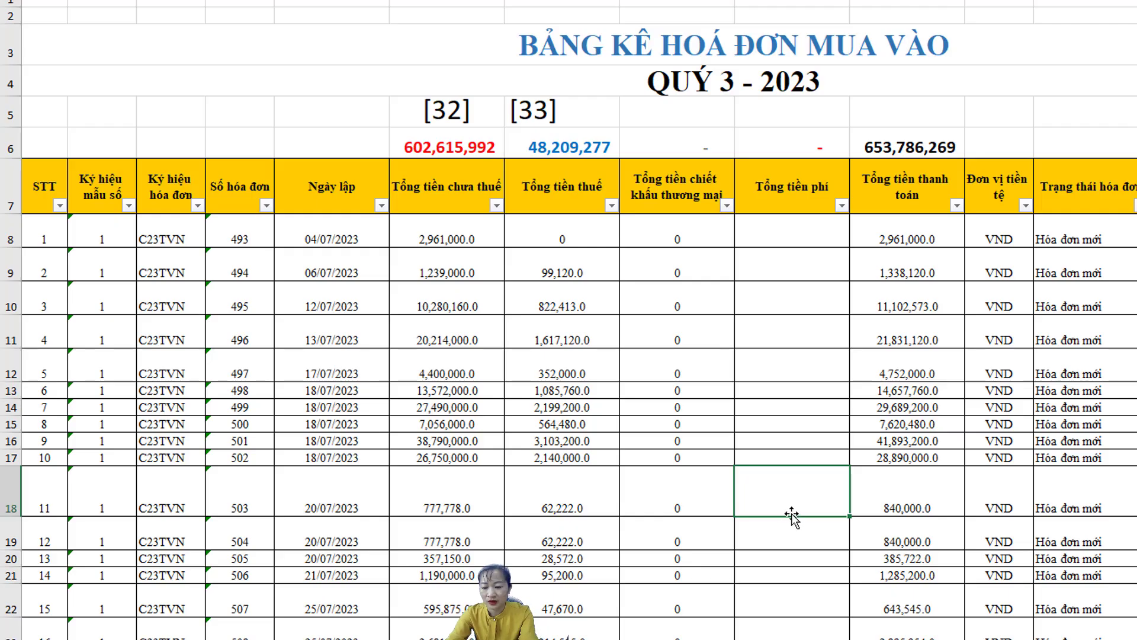
pyautogui.click(535, 148)
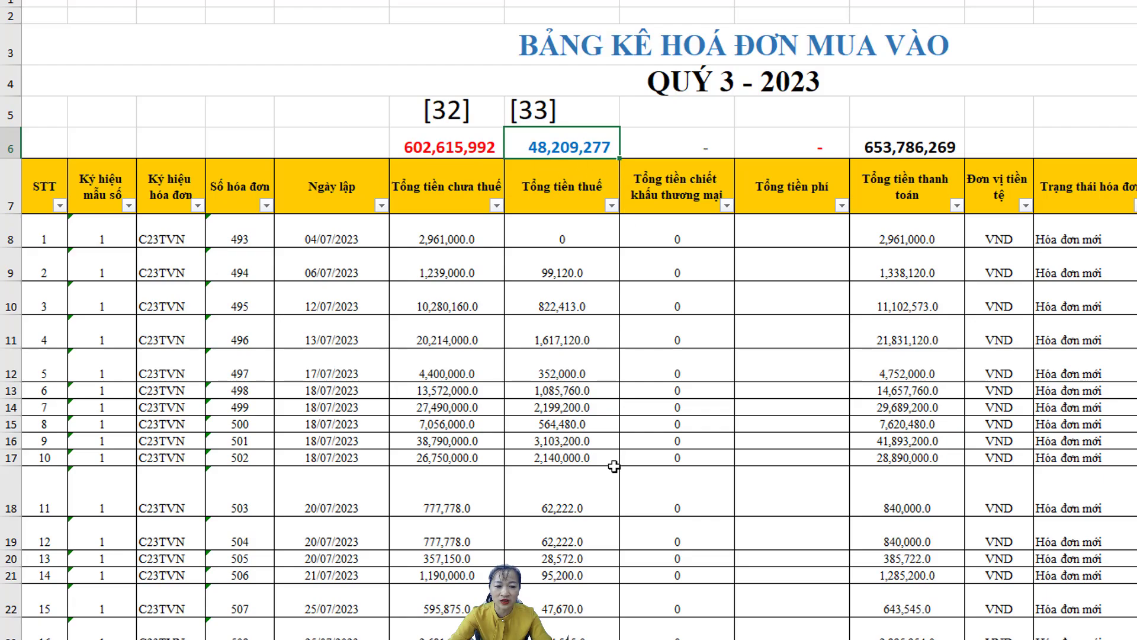
# - Return to HTKK and copy the field [32] value into column (3) of row 1 in appendix PL 101/2023/QH15
pyautogui.hotkey('alt', 'Tab')
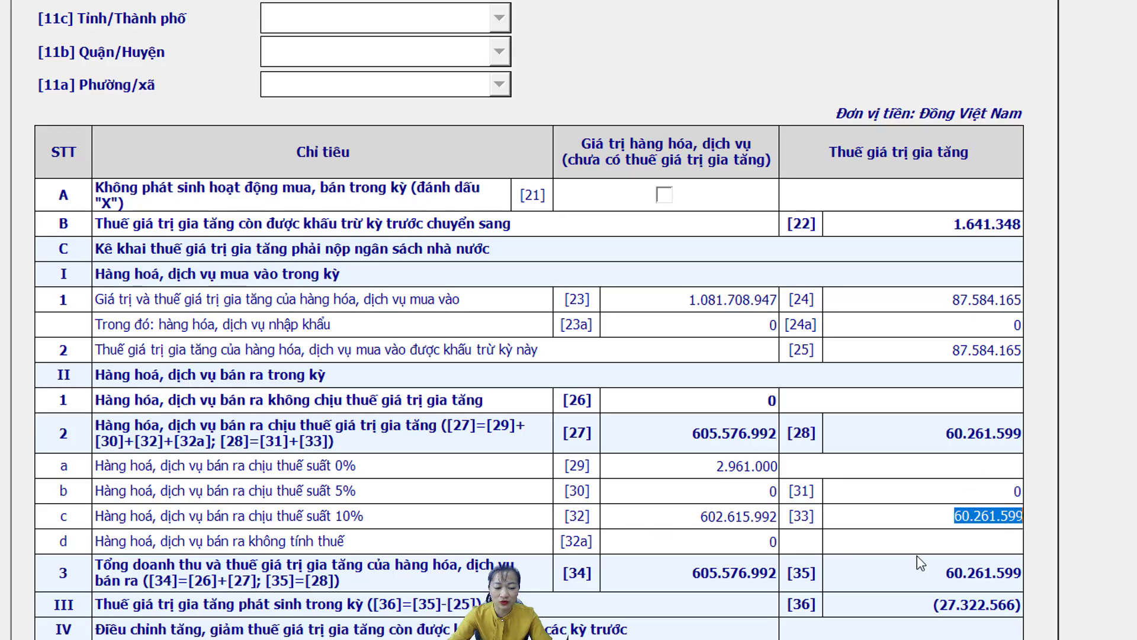
pyautogui.click(703, 515)
pyautogui.hotkey('ctrl', 'c')
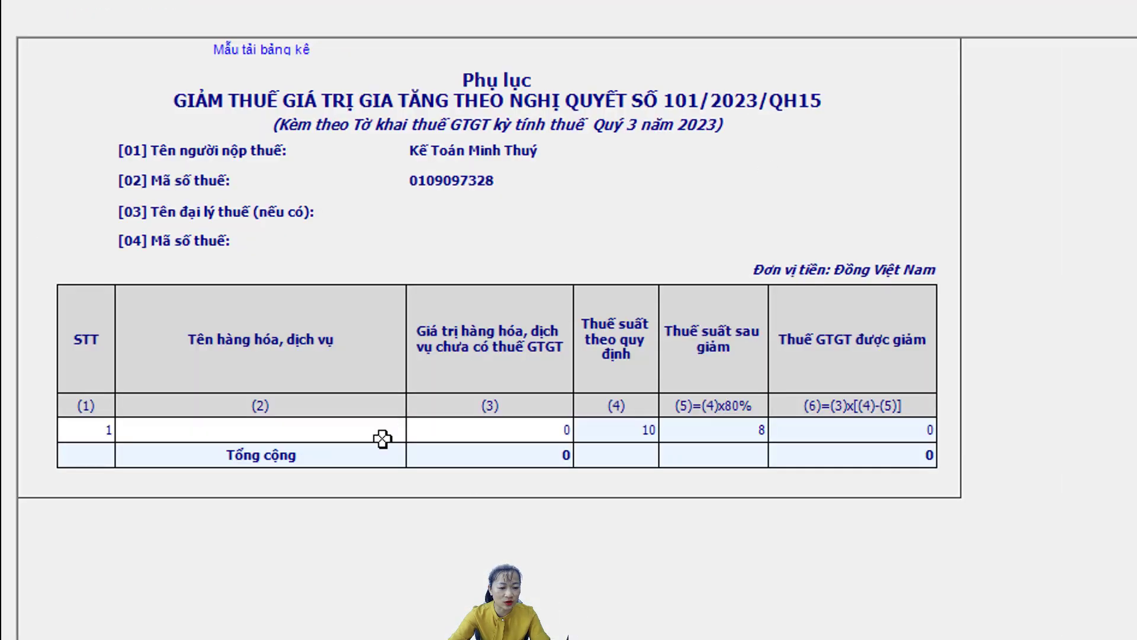
pyautogui.click(330, 210)
pyautogui.hotkey('ctrl', 'v')
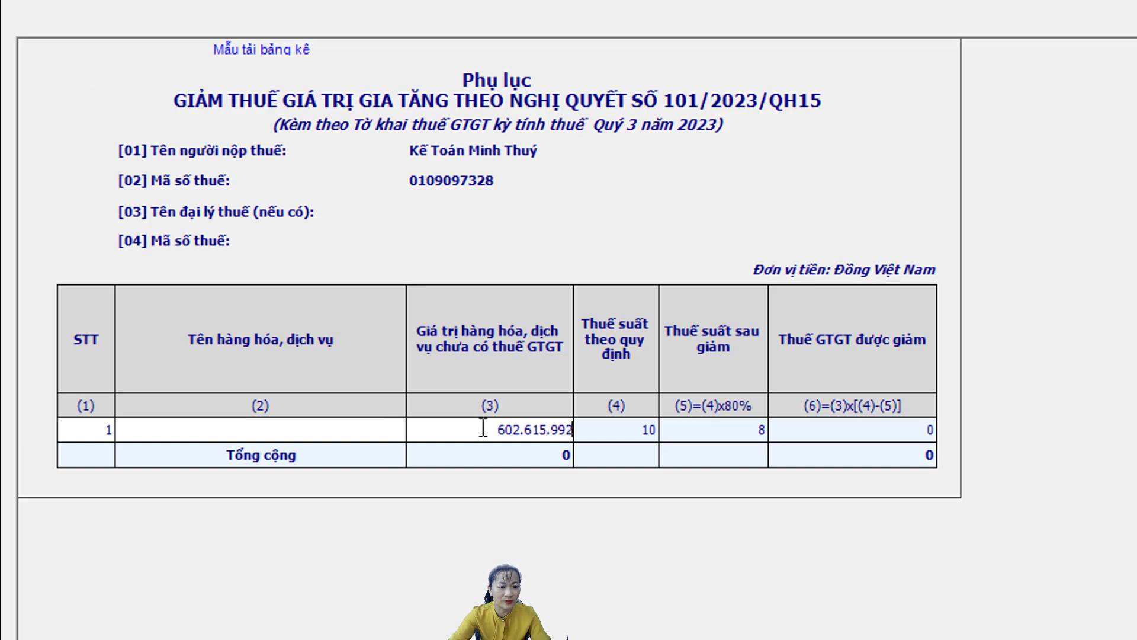
pyautogui.press('Return')
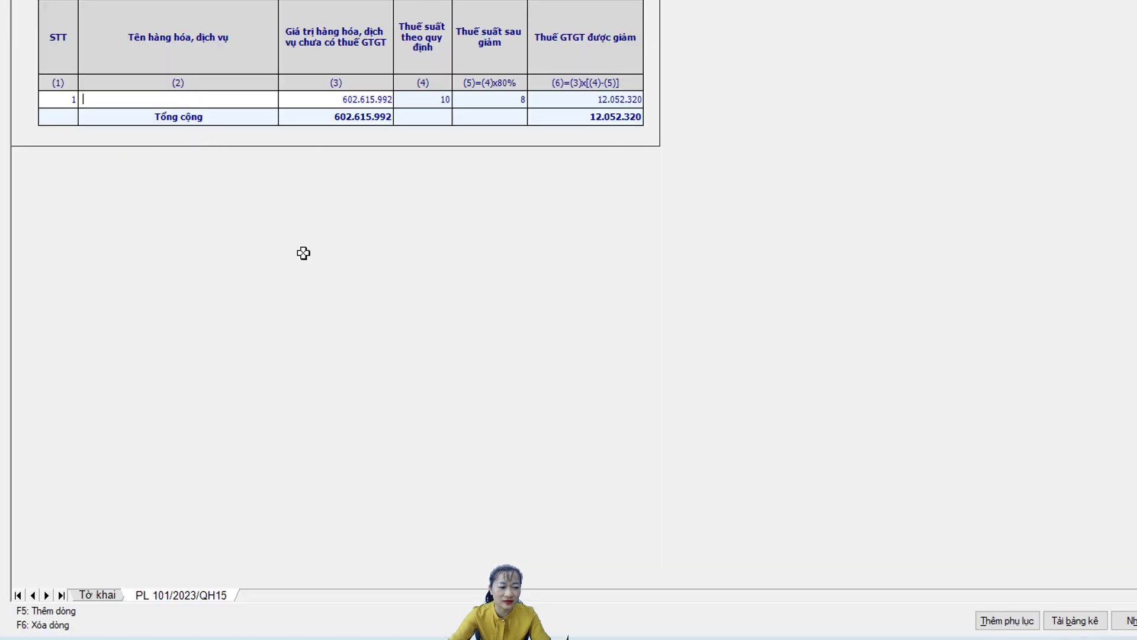
# - Check the 10% sales value and tax in fields [32] and [33] of the main declaration, and return to appendix PL 101/2023/QH15
pyautogui.click(97, 594)
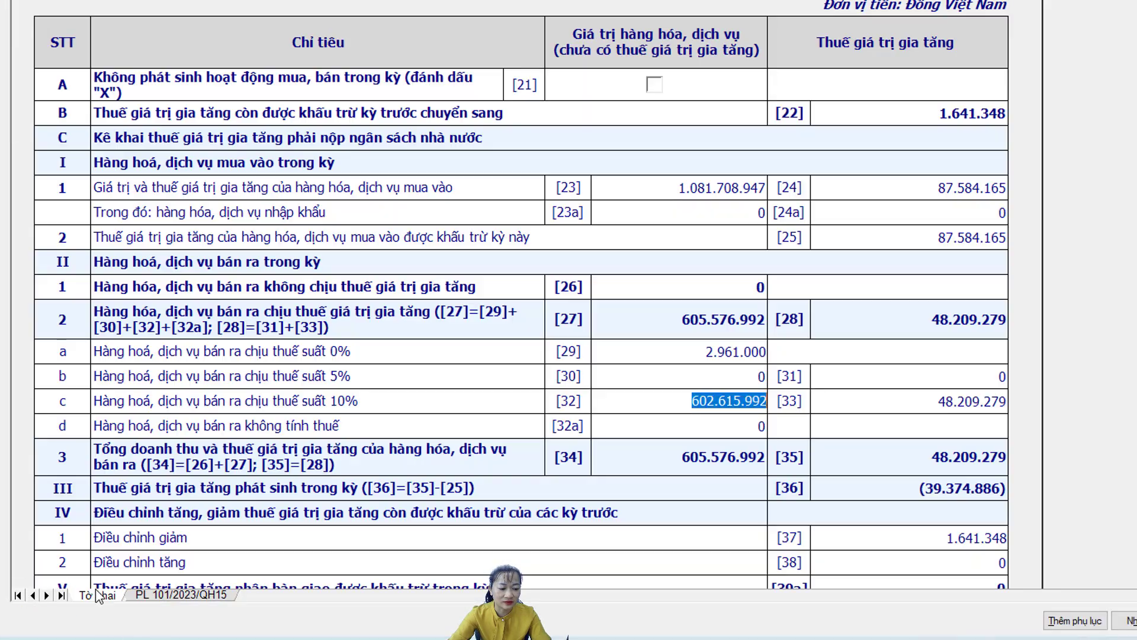
pyautogui.click(943, 401)
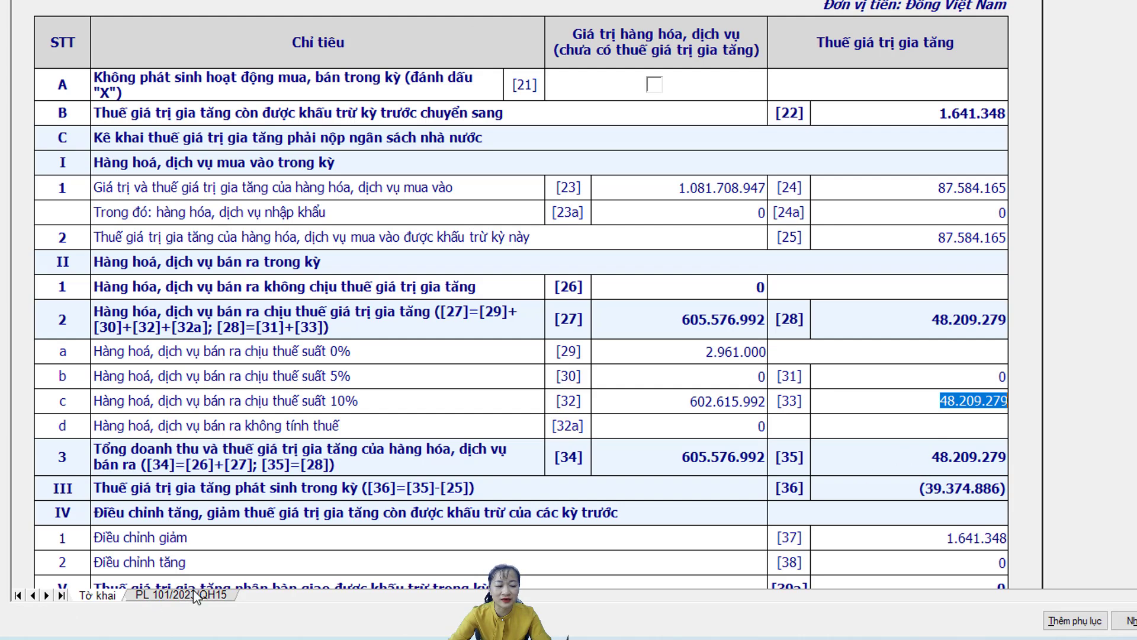
pyautogui.click(729, 291)
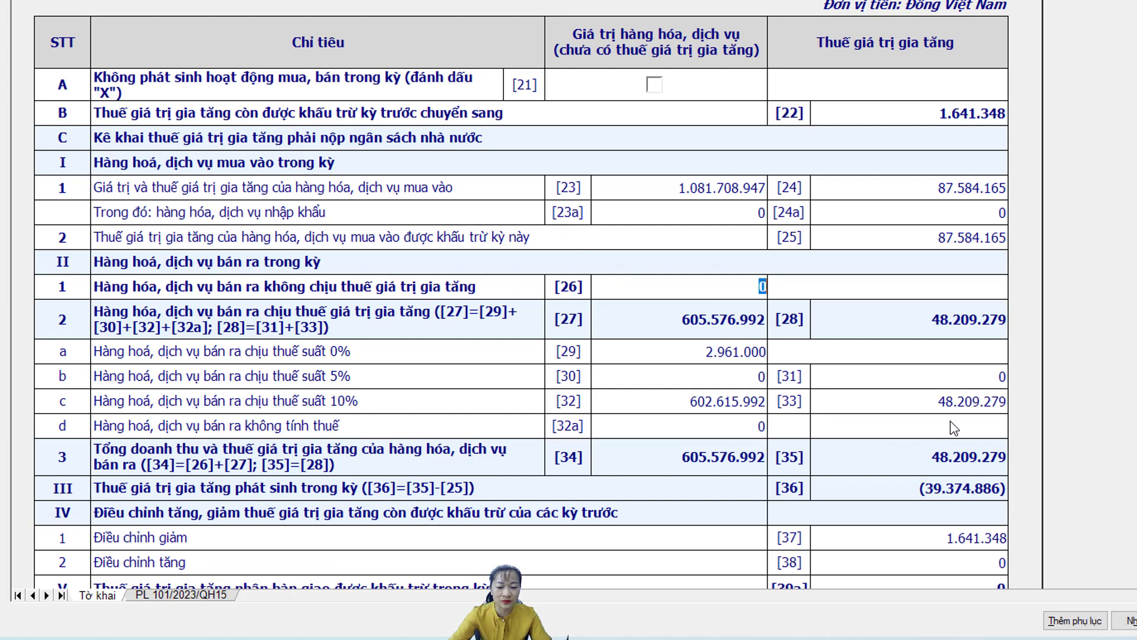
pyautogui.click(950, 401)
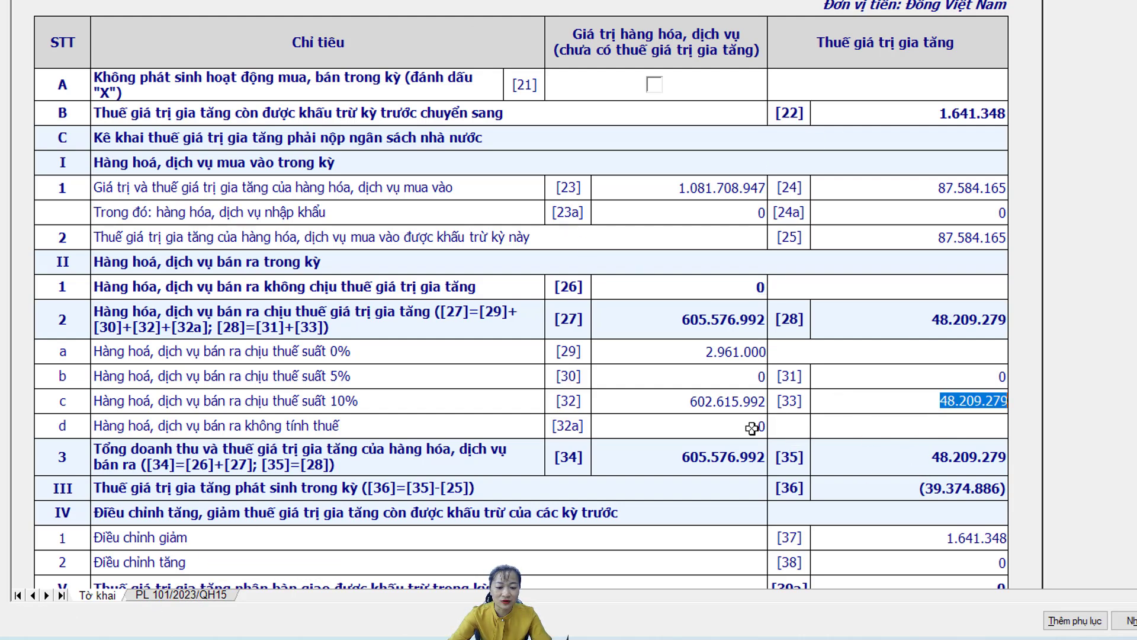
pyautogui.click(686, 407)
pyautogui.click(901, 400)
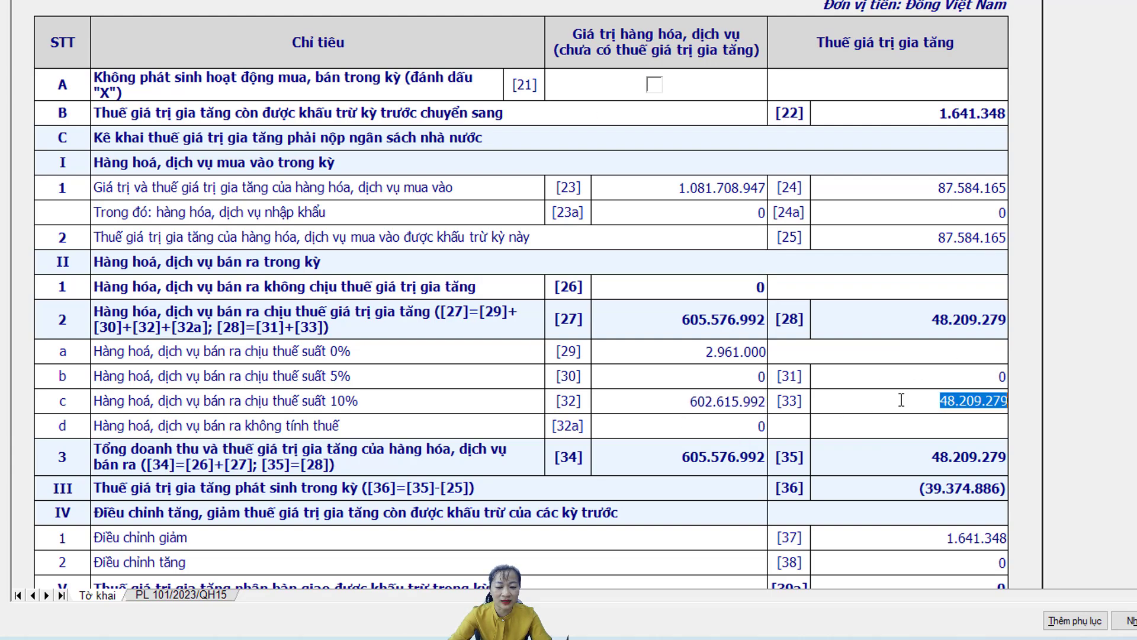
pyautogui.click(167, 596)
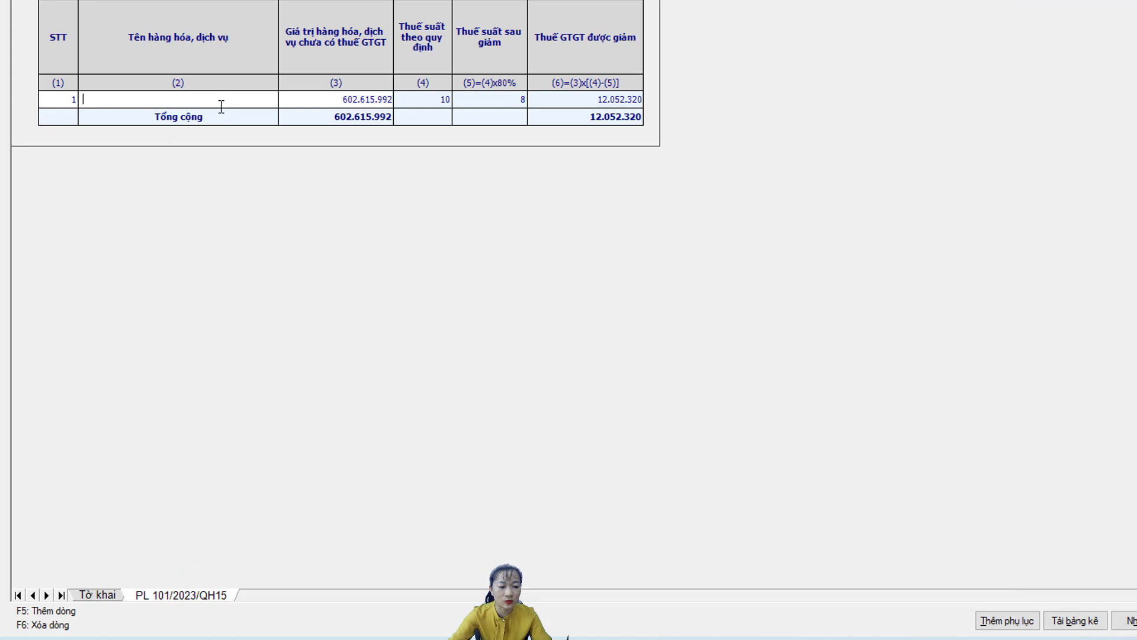